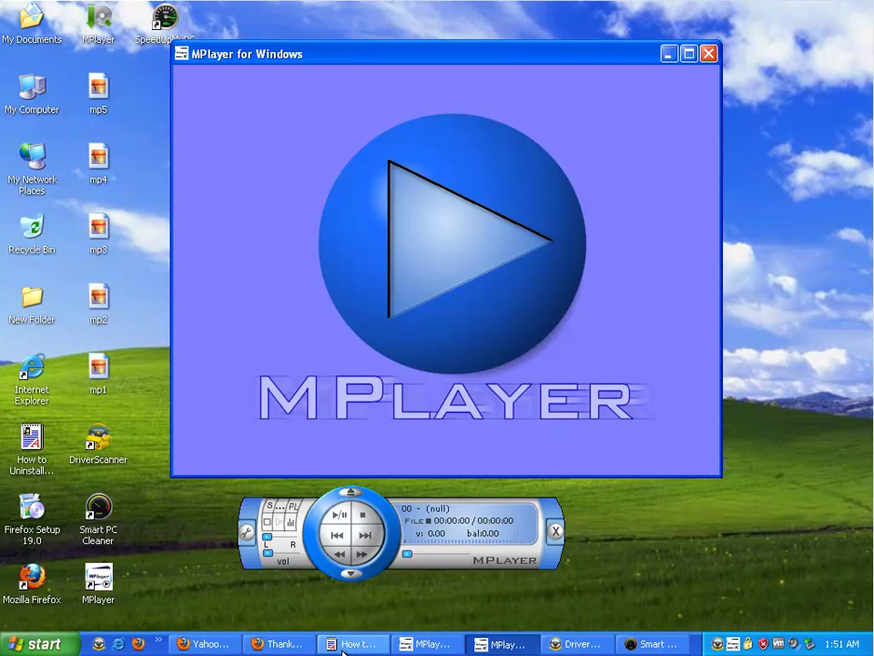
# Read through the note and the six numbered steps of the How to Uninstall document, marking each one in turn.
pyautogui.moveTo(468, 195); pyautogui.dragTo(5, 173)
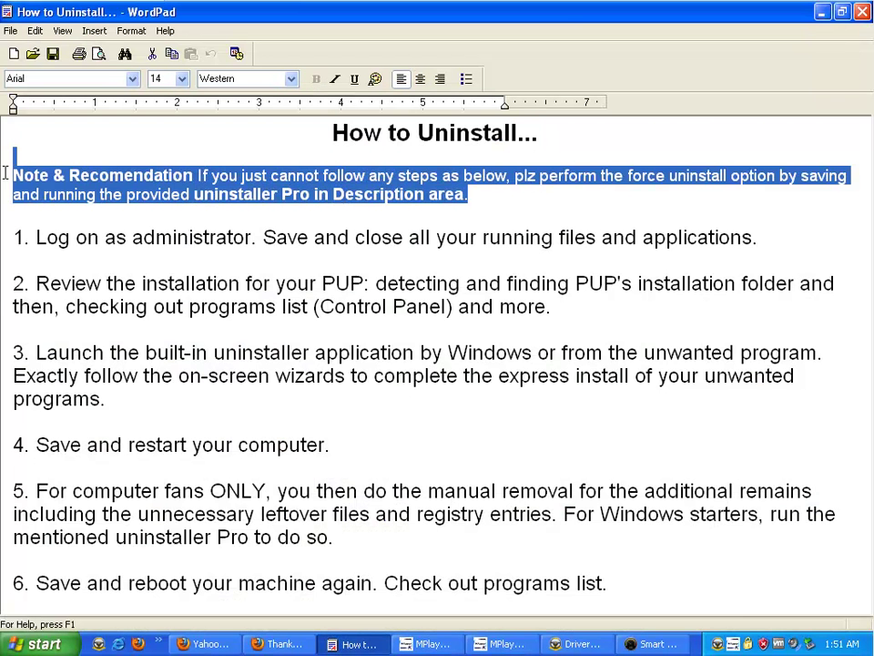
pyautogui.click(16, 242)
pyautogui.moveTo(34, 238); pyautogui.dragTo(13, 239)
pyautogui.click(32, 283)
pyautogui.moveTo(34, 283); pyautogui.dragTo(13, 283)
pyautogui.moveTo(34, 353); pyautogui.dragTo(13, 353)
pyautogui.moveTo(34, 445); pyautogui.dragTo(11, 444)
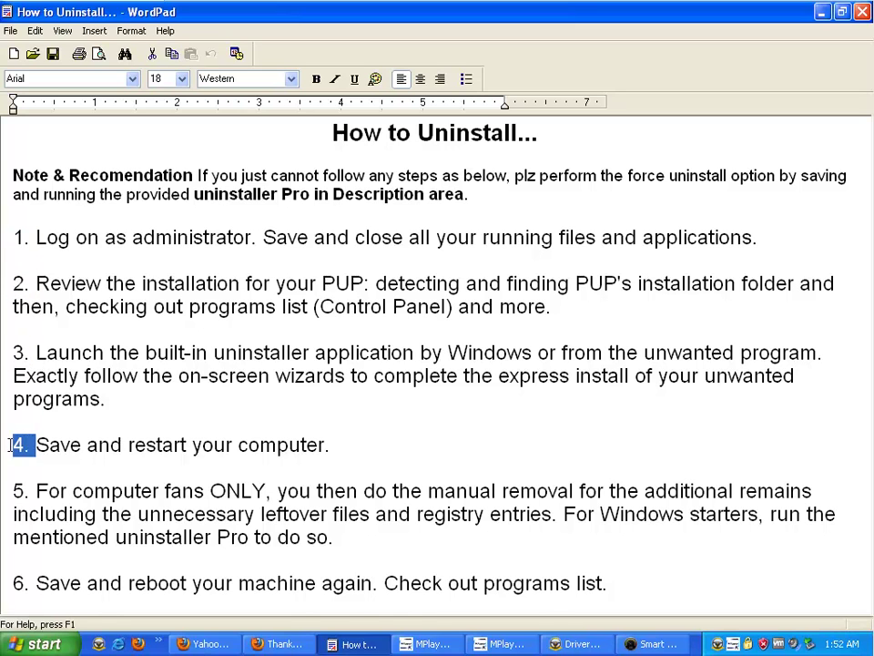
pyautogui.moveTo(32, 493); pyautogui.dragTo(13, 491)
pyautogui.moveTo(35, 583); pyautogui.dragTo(13, 582)
pyautogui.click(271, 491)
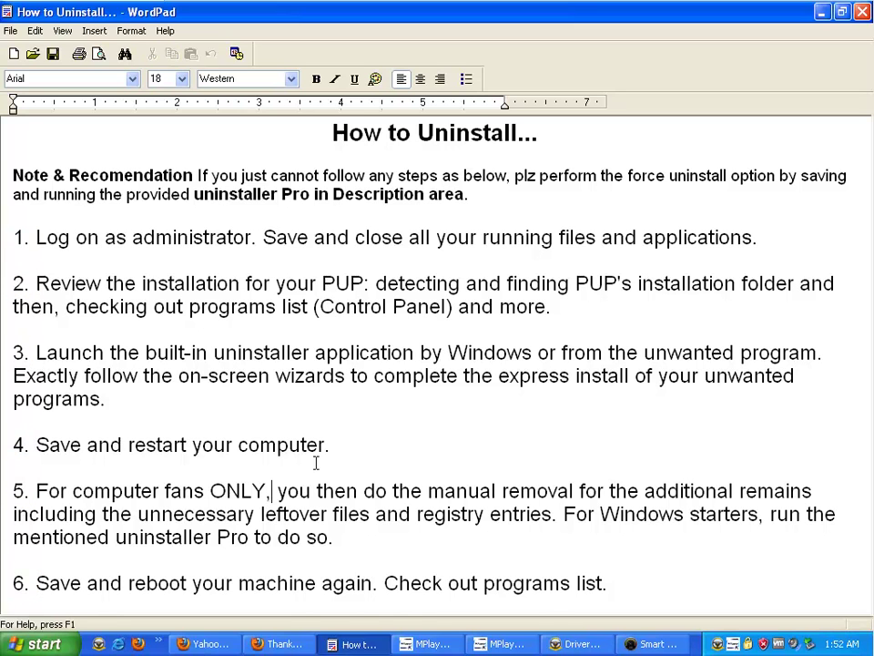
# Close the How to Uninstall document and the MPlayer player without opening another file.
pyautogui.click(33, 53)
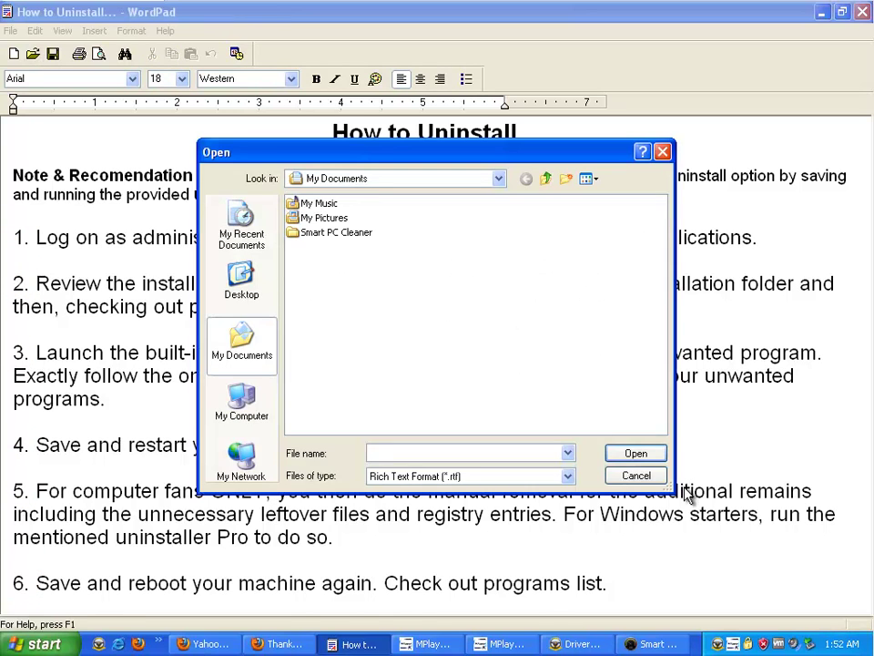
pyautogui.click(637, 476)
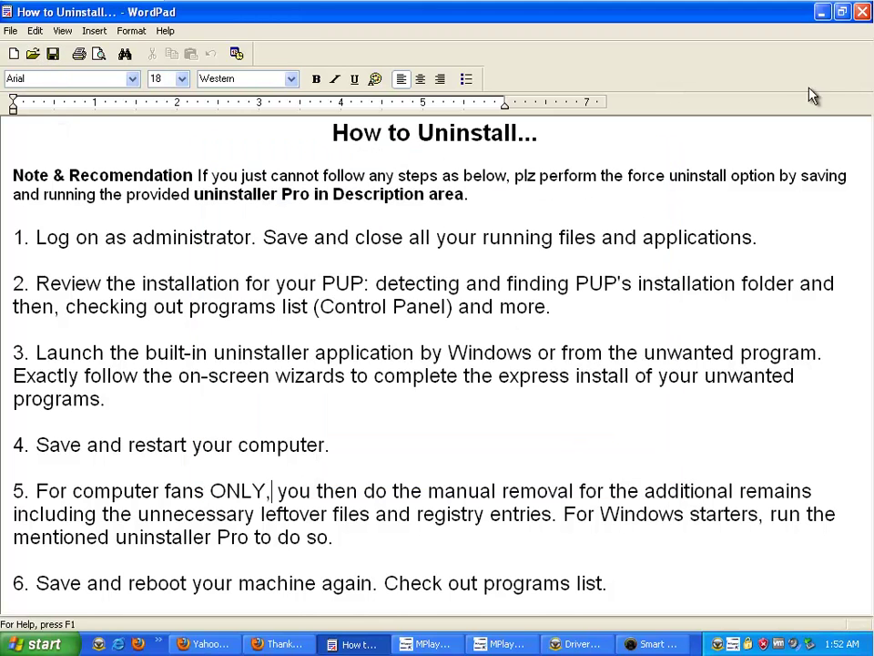
pyautogui.click(863, 14)
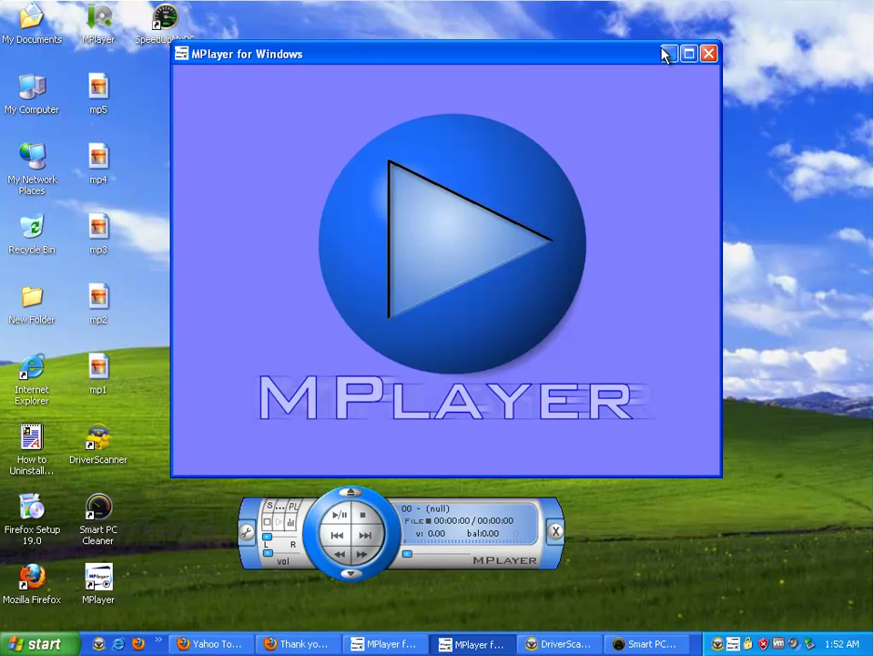
pyautogui.click(709, 54)
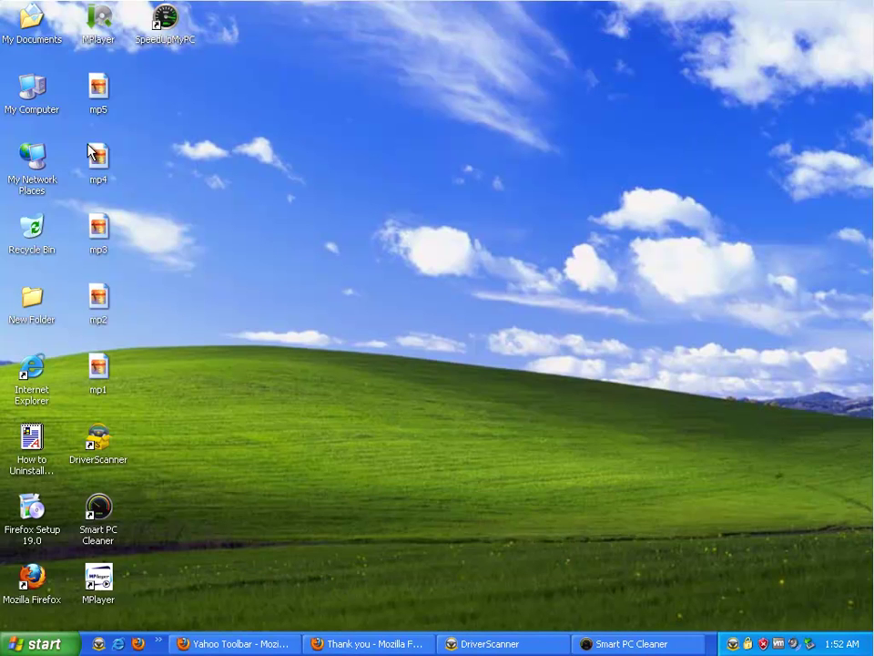
# View the mp1 image from the desktop maximized and enlarge its Yahoo Toolbar offer.
pyautogui.doubleClick(97, 387)
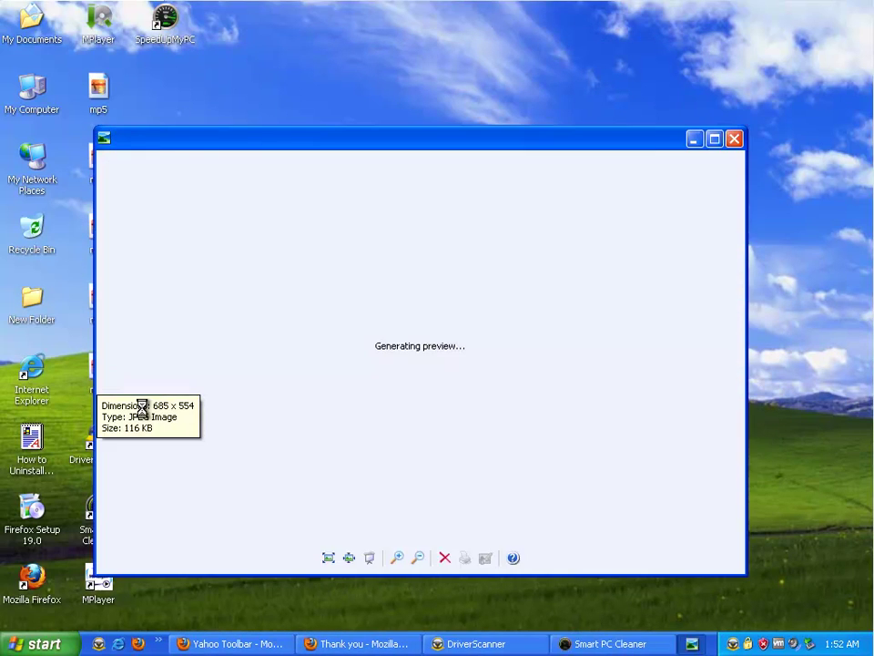
pyautogui.doubleClick(485, 142)
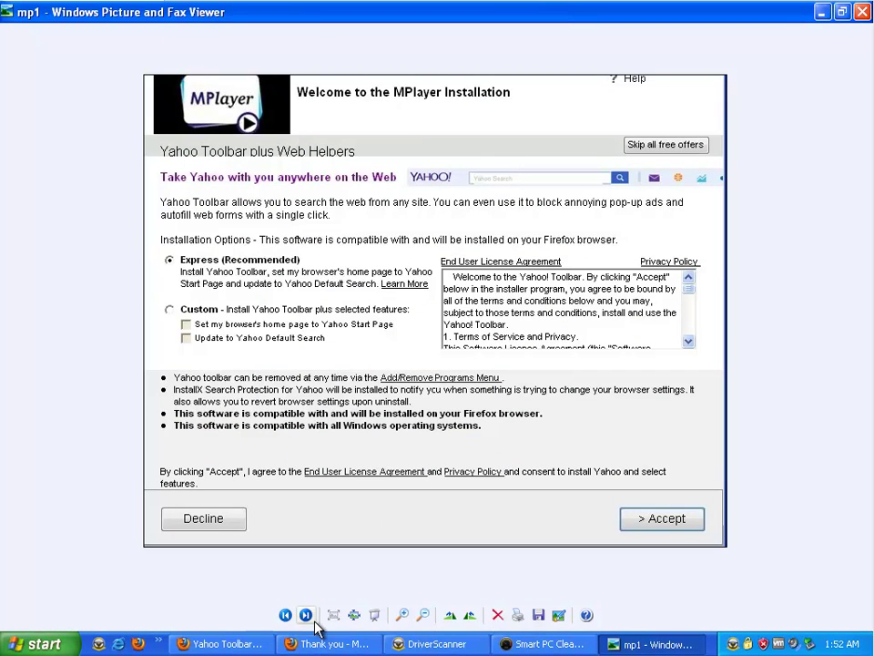
pyautogui.click(401, 615)
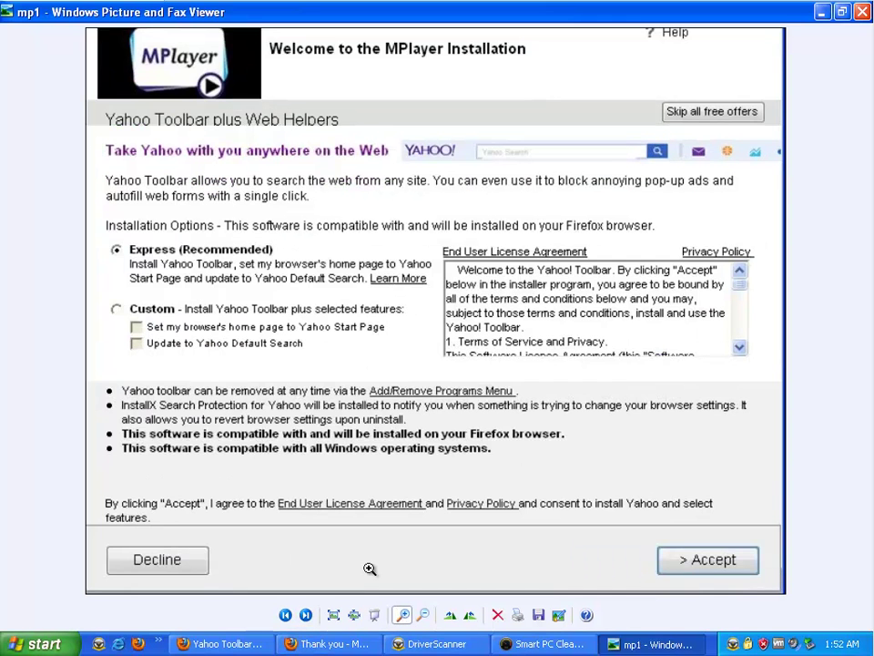
pyautogui.click(307, 179)
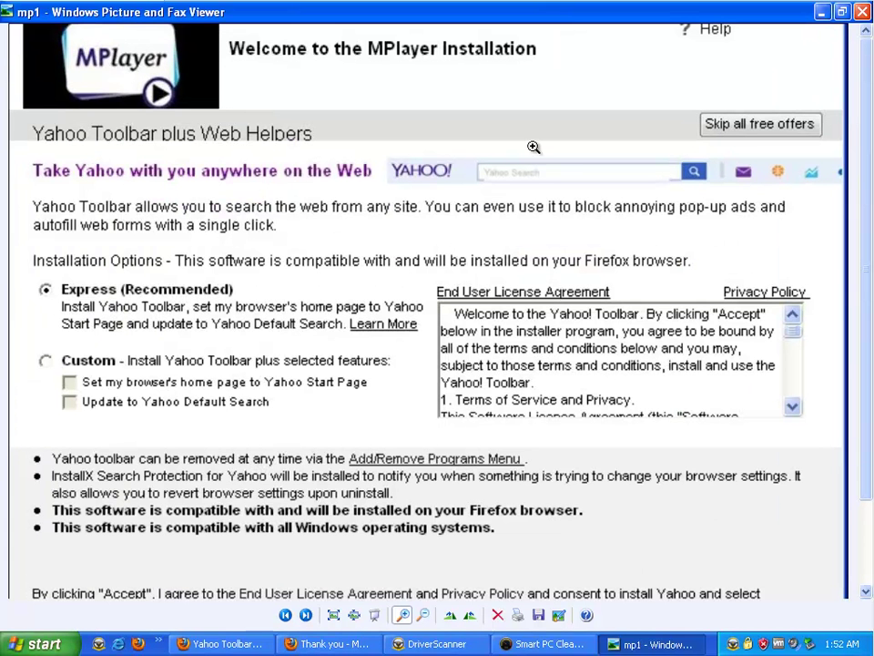
# Examine enlarged views of the DriverScanner offer in image mp5 and the SpeedUpMyPC offer in image mp4.
pyautogui.click(305, 615)
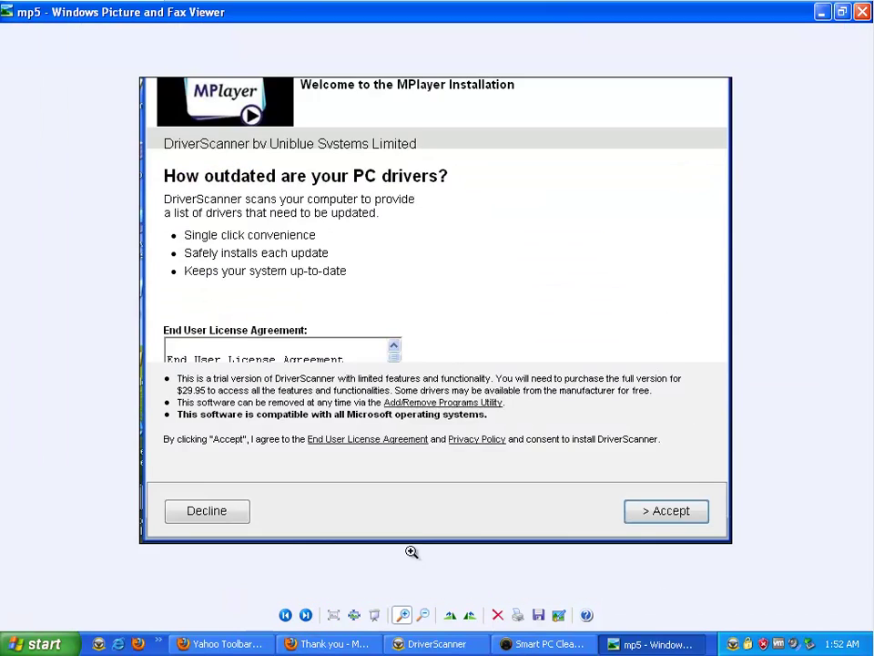
pyautogui.click(397, 265)
pyautogui.click(261, 179)
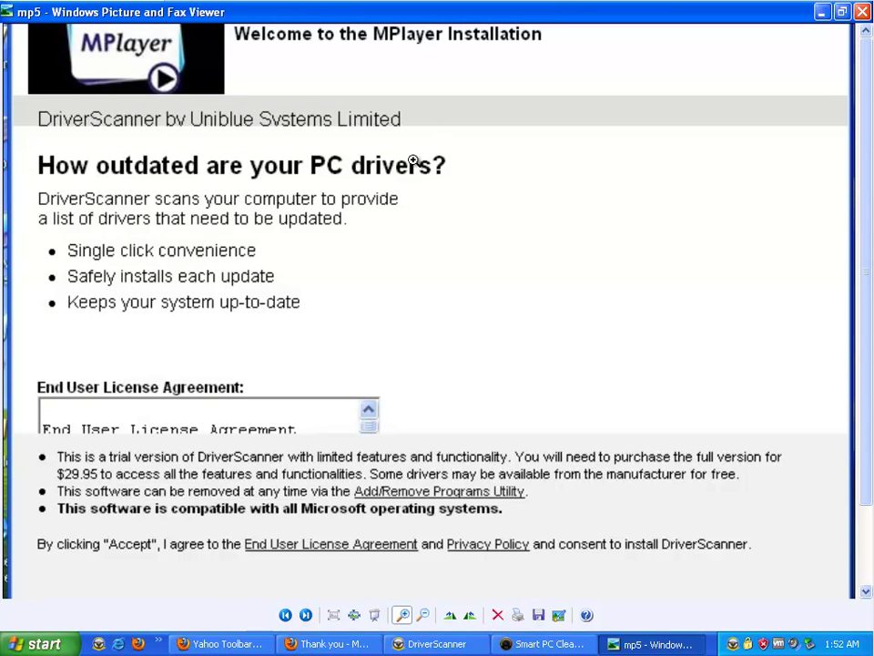
pyautogui.click(306, 616)
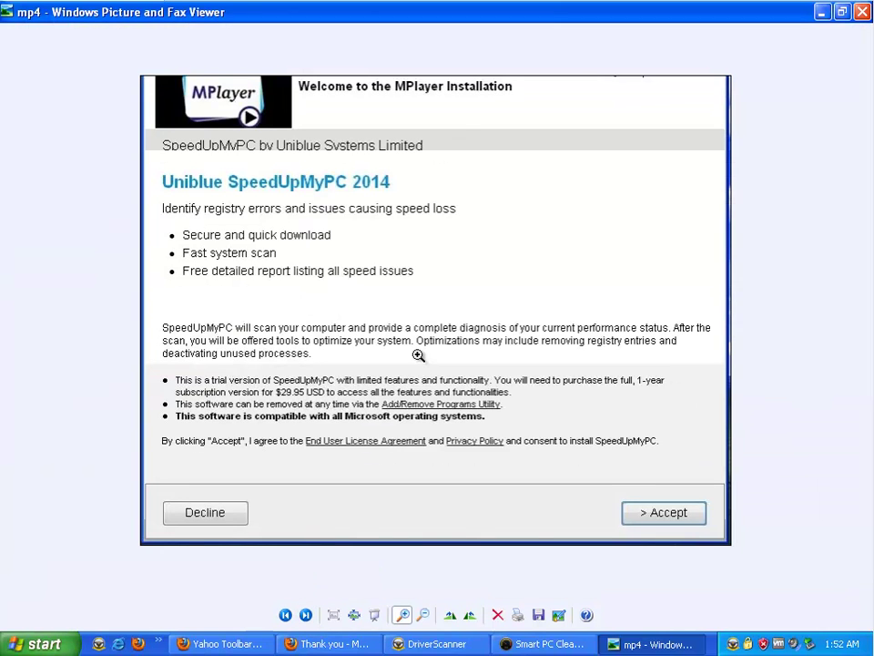
pyautogui.click(378, 409)
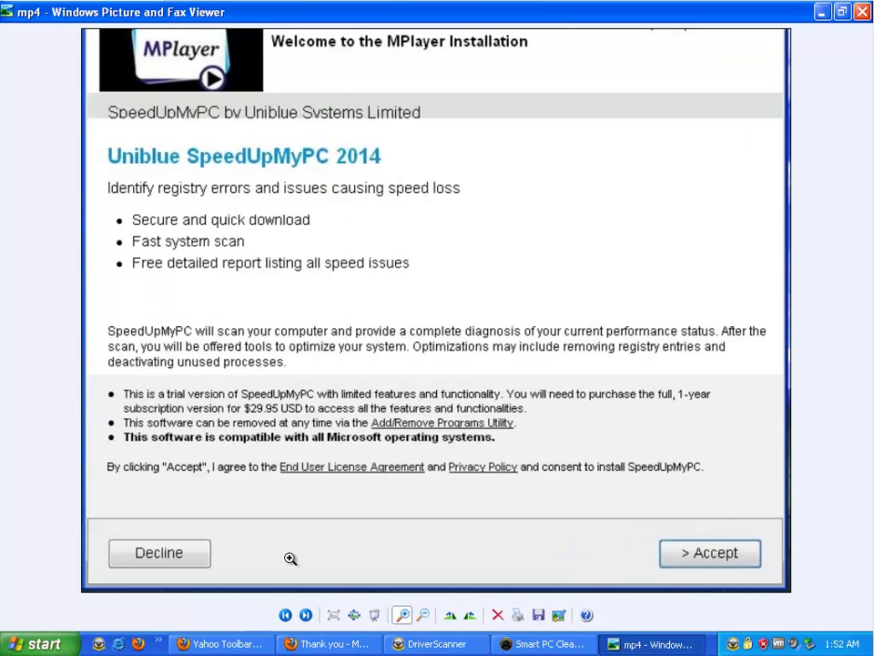
# Examine the Smart PC Cleaner offer in image mp3 and the enlarged ArcadeParlor offer in image mp2.
pyautogui.click(308, 616)
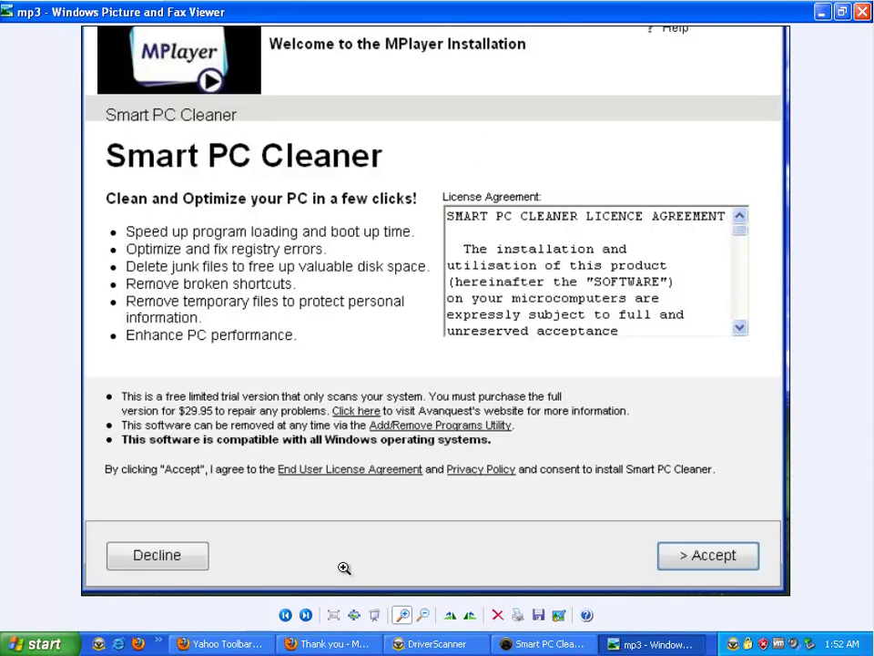
pyautogui.click(306, 616)
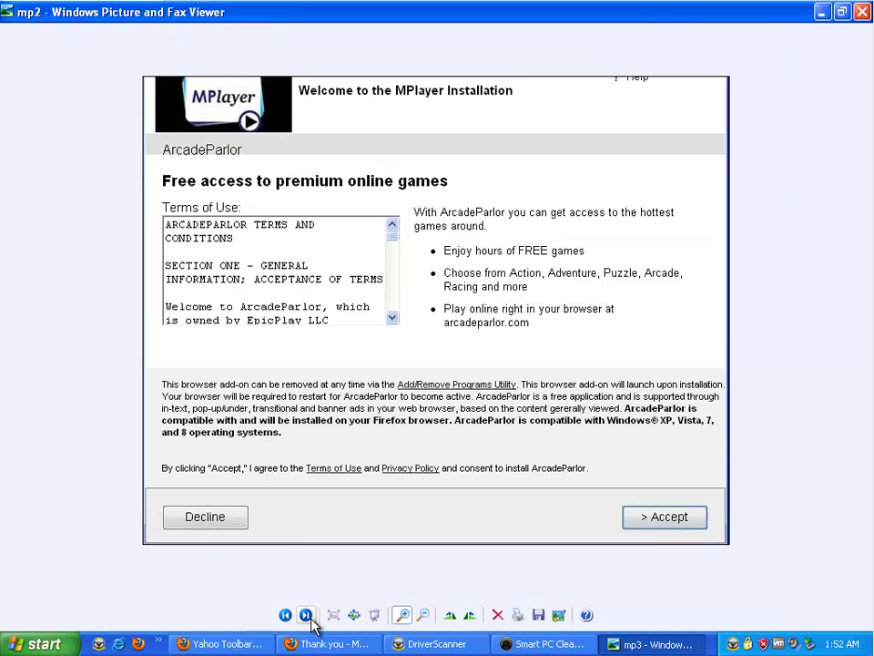
pyautogui.click(308, 216)
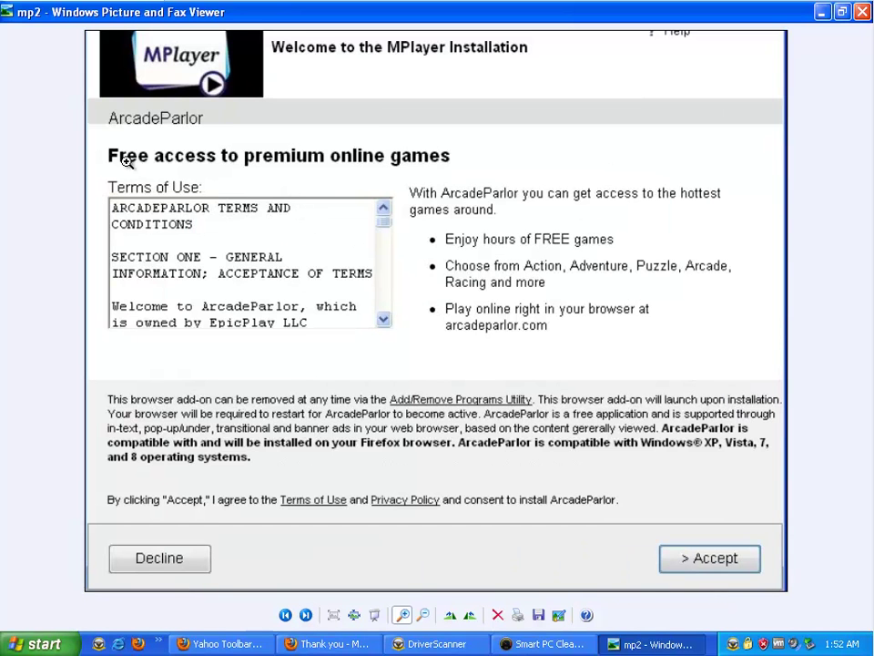
# Cycle once more through all five installer offer images up to mp2, and minimize the picture viewer.
pyautogui.click(306, 615)
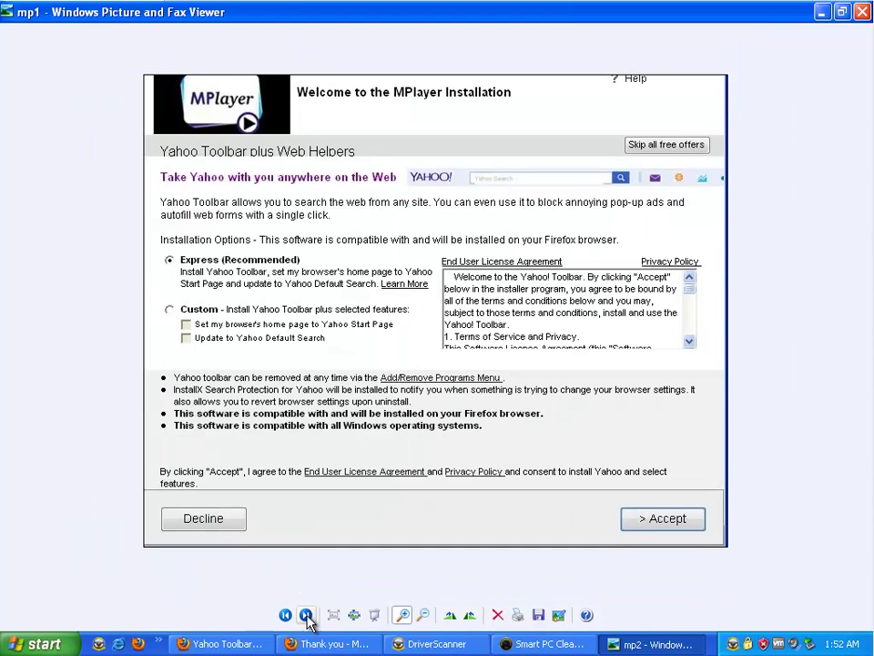
pyautogui.click(306, 616)
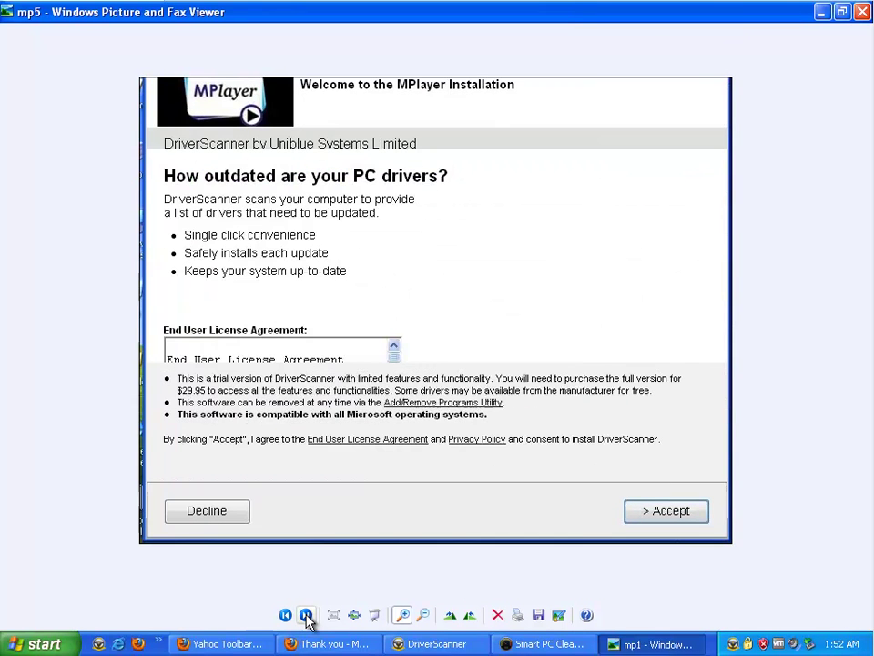
pyautogui.click(306, 616)
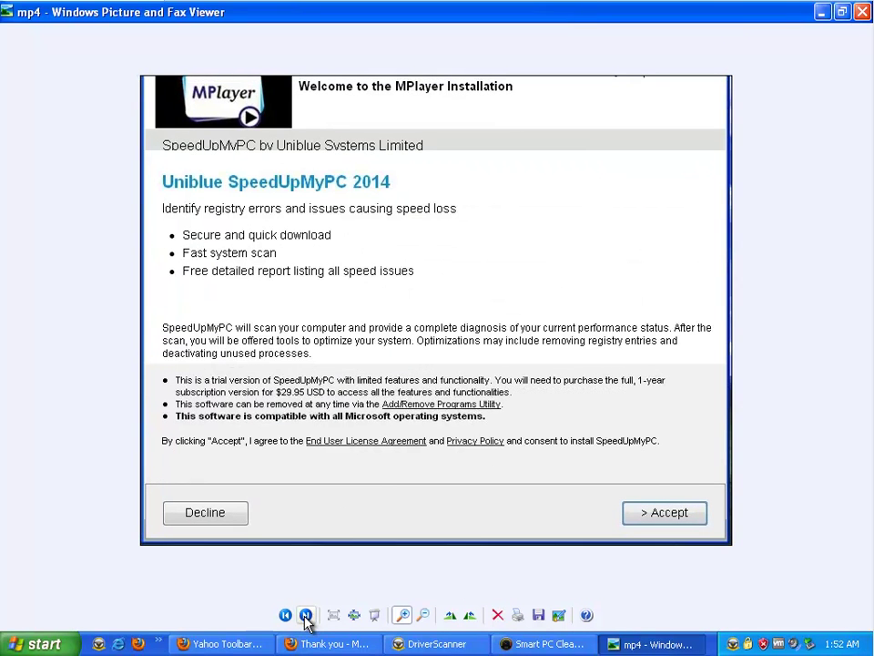
pyautogui.click(306, 616)
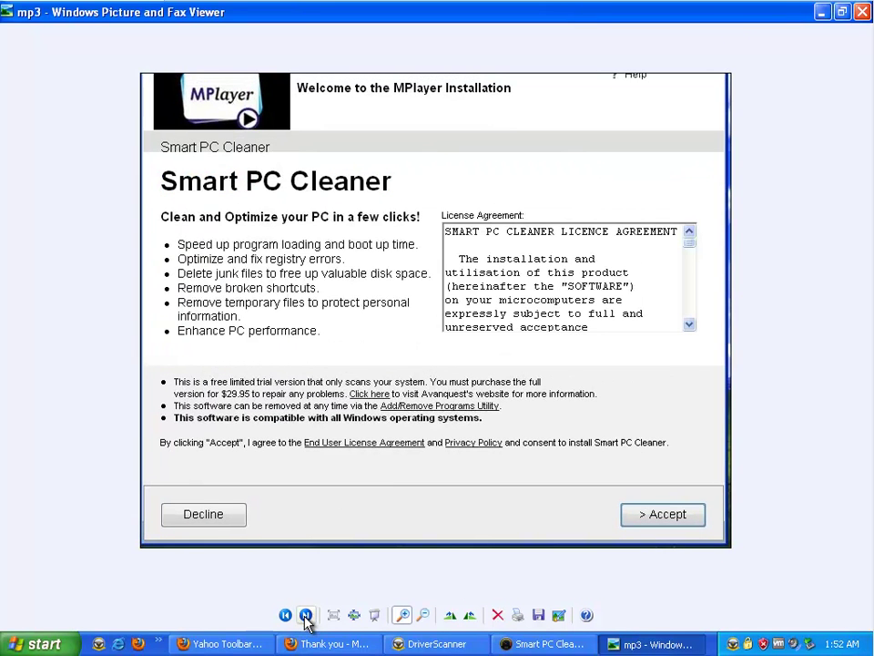
pyautogui.click(306, 615)
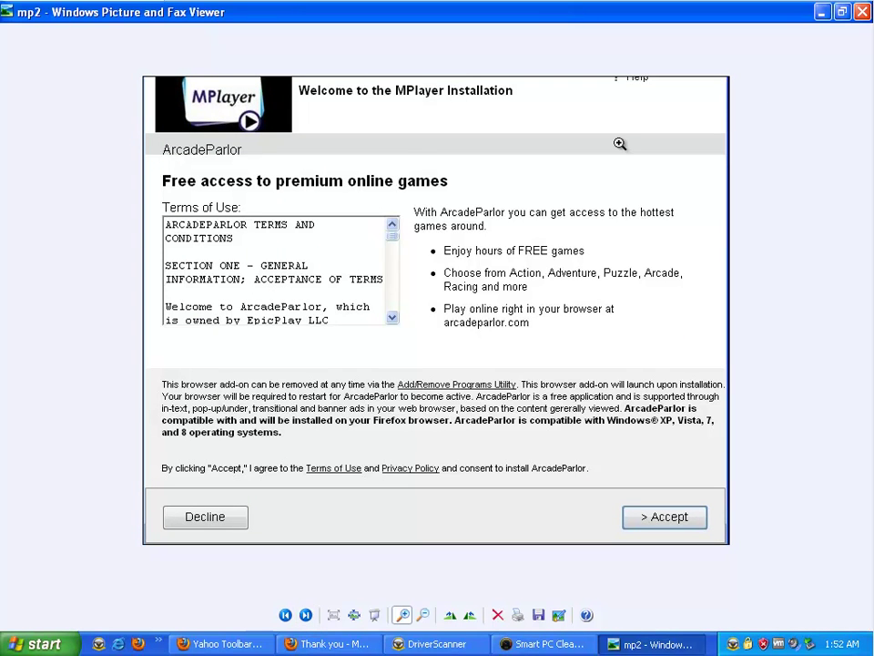
pyautogui.click(823, 12)
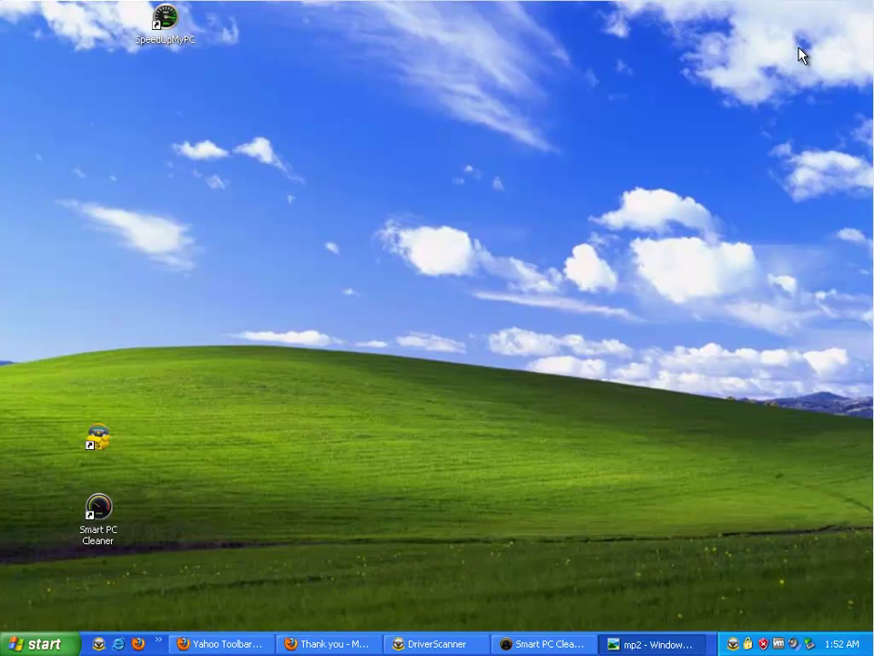
pyautogui.rightClick(474, 271)
pyautogui.click(511, 292)
pyautogui.rightClick(409, 308)
pyautogui.click(422, 337)
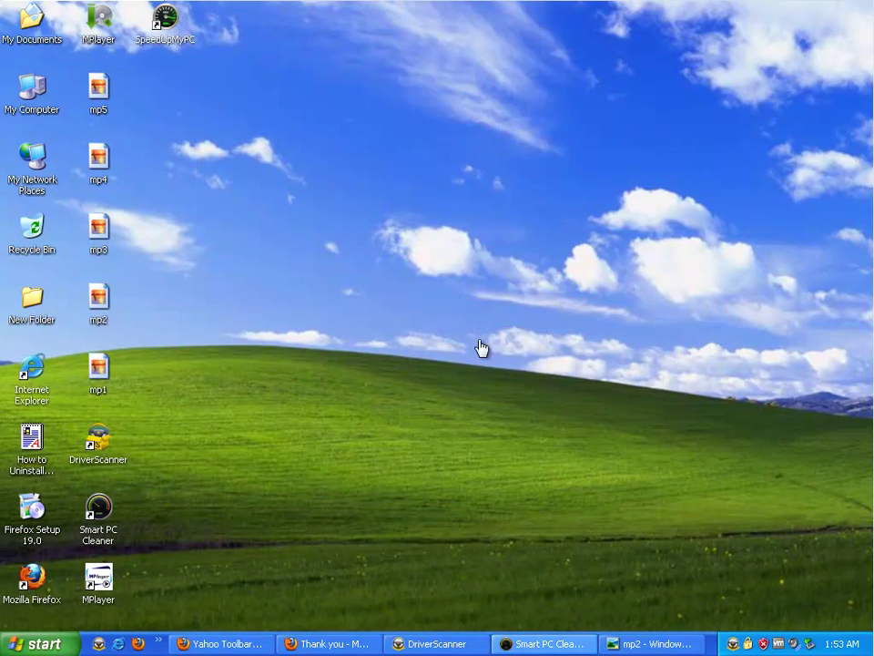
pyautogui.rightClick(430, 246)
pyautogui.click(447, 267)
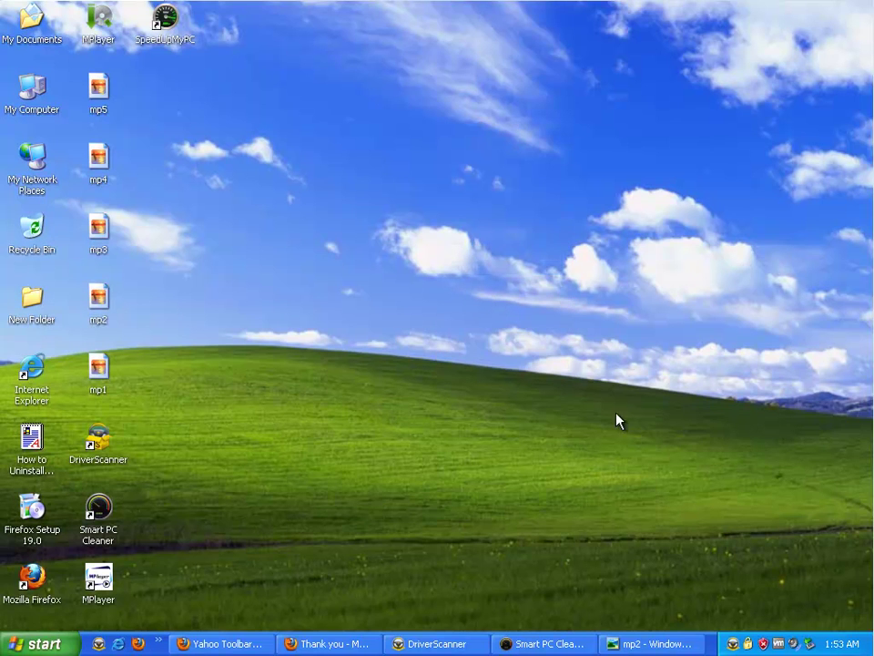
# Close both Firefox windows, the Yahoo Toolbar one with all its tabs and the Thank you page.
pyautogui.click(225, 644)
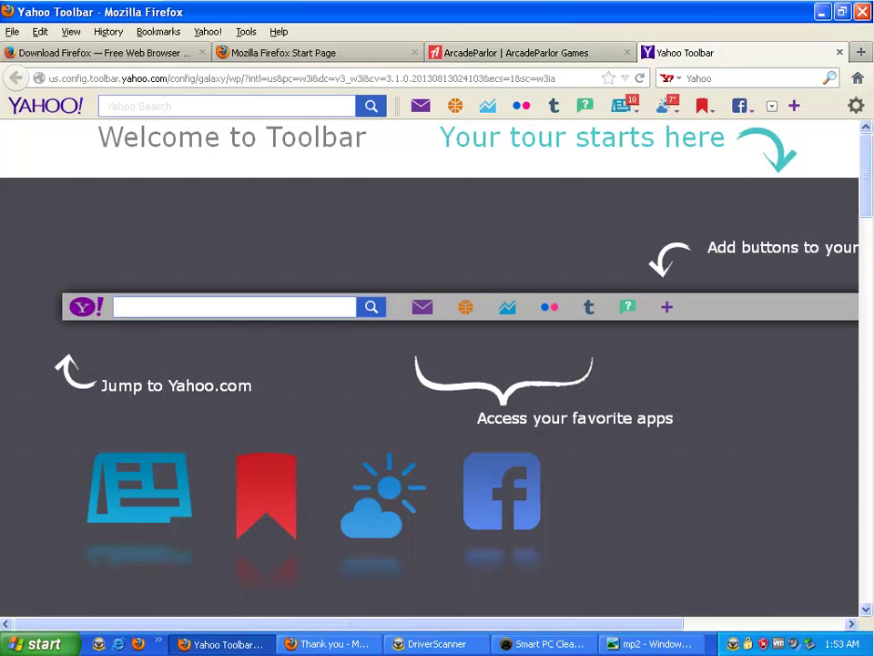
pyautogui.click(861, 12)
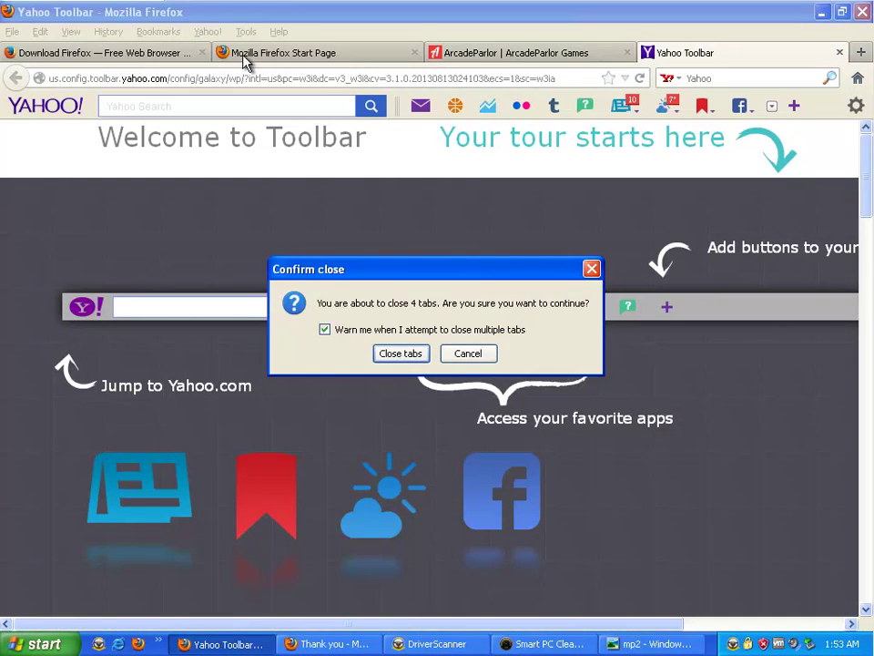
pyautogui.click(401, 354)
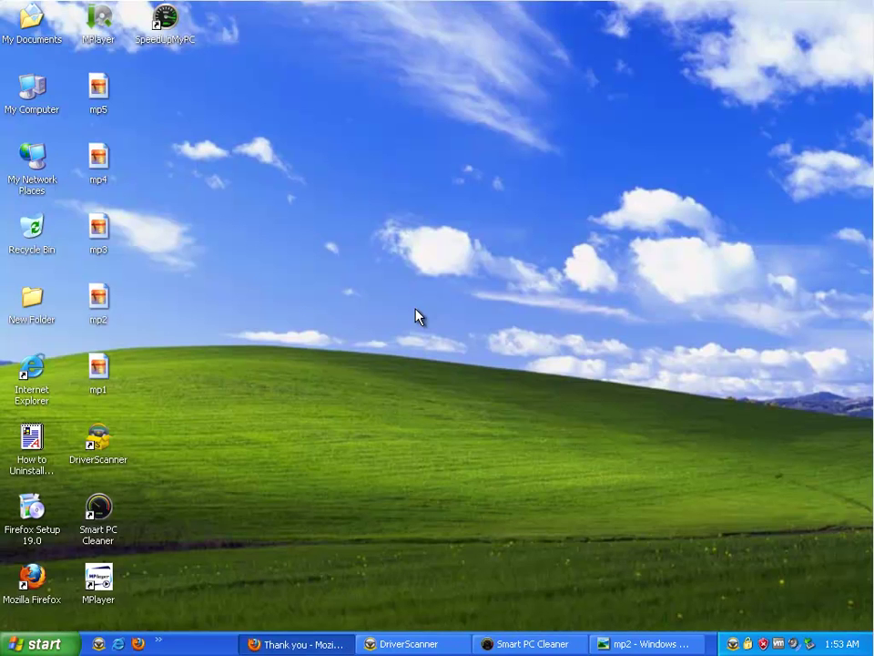
pyautogui.click(235, 644)
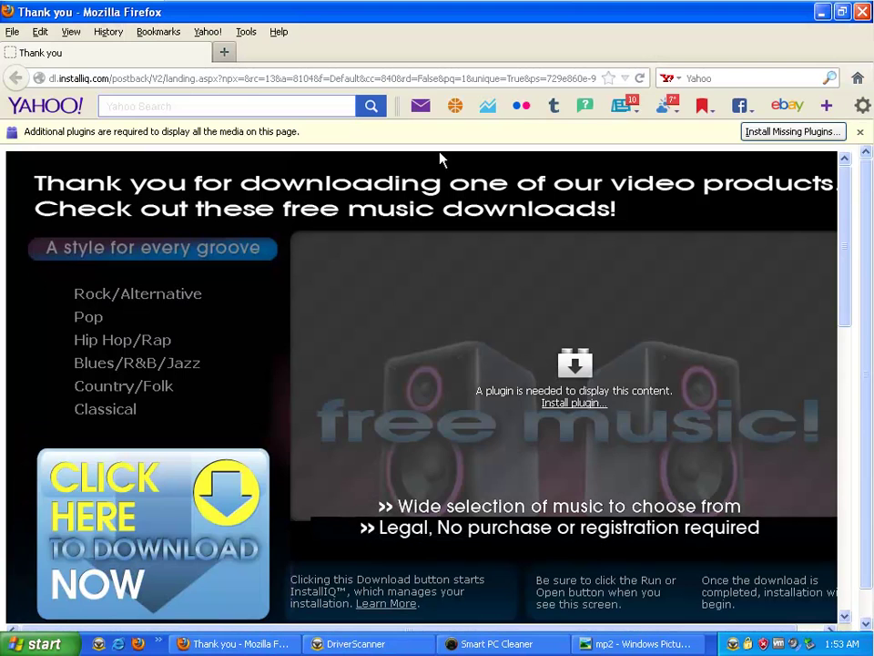
pyautogui.click(861, 11)
# Exit DriverScanner without purchasing it and close Smart PC Cleaner.
pyautogui.click(229, 642)
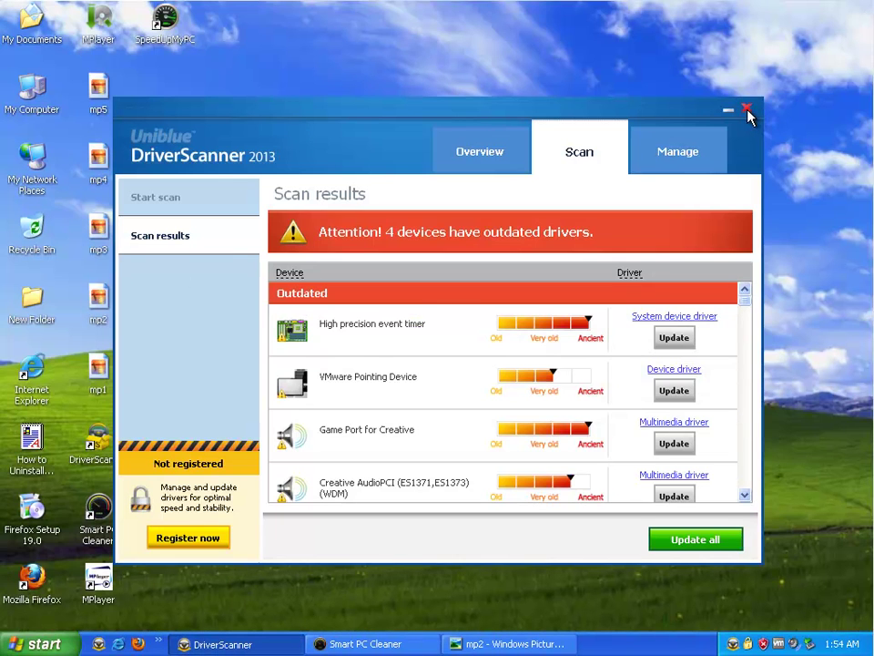
pyautogui.click(746, 110)
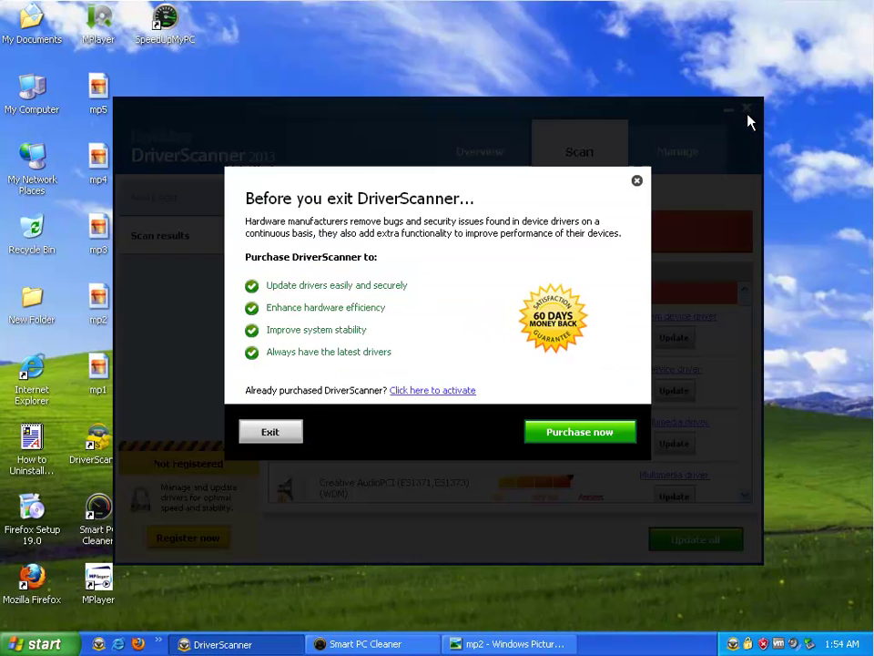
pyautogui.click(271, 436)
pyautogui.click(235, 642)
pyautogui.click(814, 84)
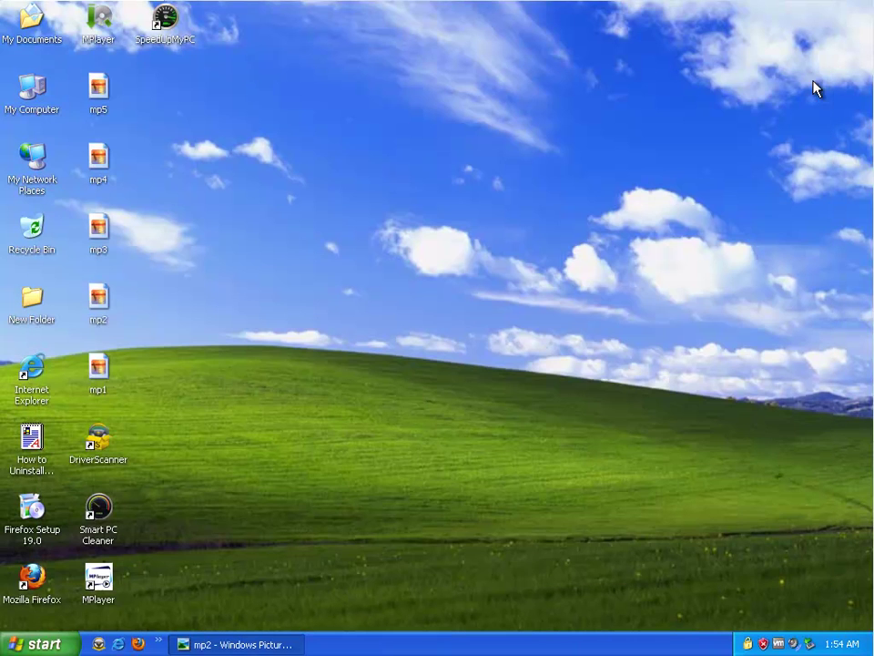
# Exit the background program with the padlock symbol in the notification area.
pyautogui.rightClick(749, 645)
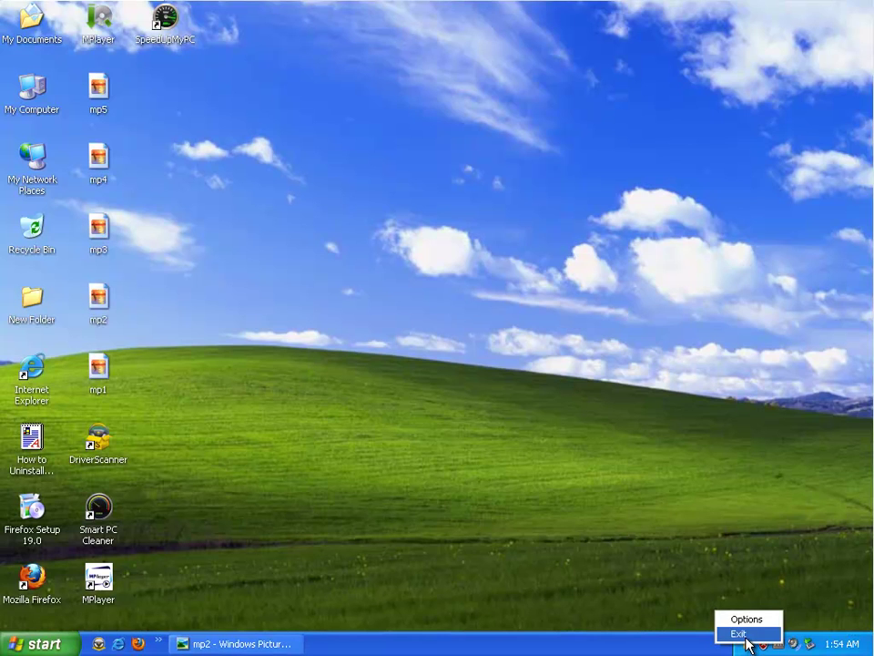
pyautogui.click(745, 634)
# Open Task Manager's process list and end the spmonitor.exe and launcher.exe processes.
pyautogui.rightClick(360, 649)
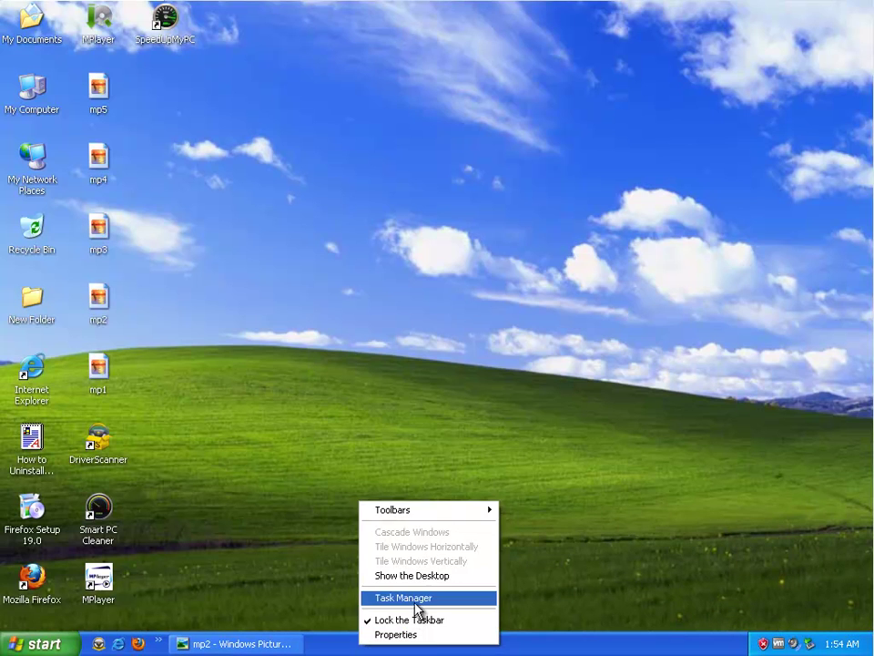
pyautogui.click(416, 598)
pyautogui.moveTo(172, 34); pyautogui.dragTo(435, 162)
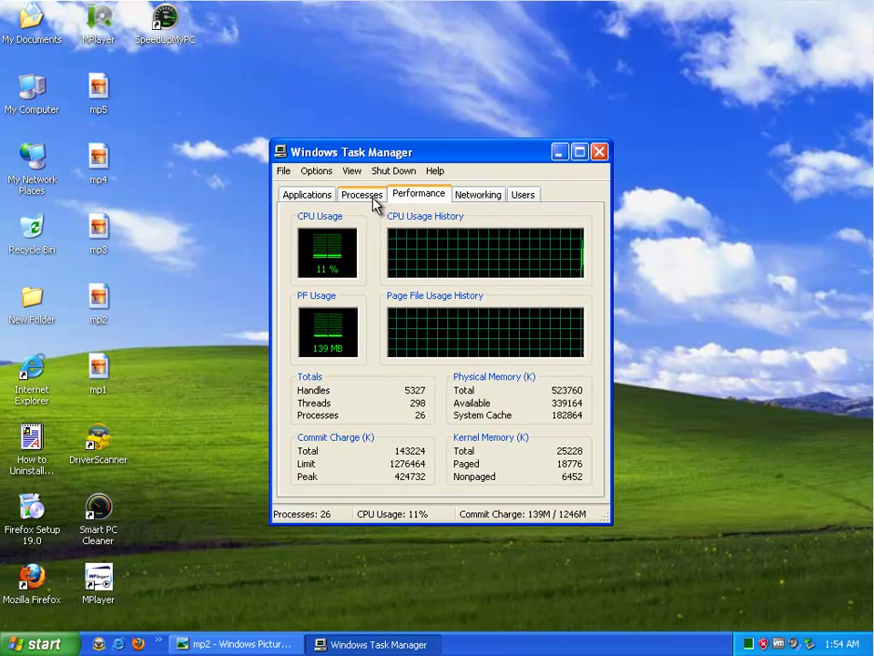
pyautogui.click(362, 194)
pyautogui.click(323, 243)
pyautogui.press('Delete')
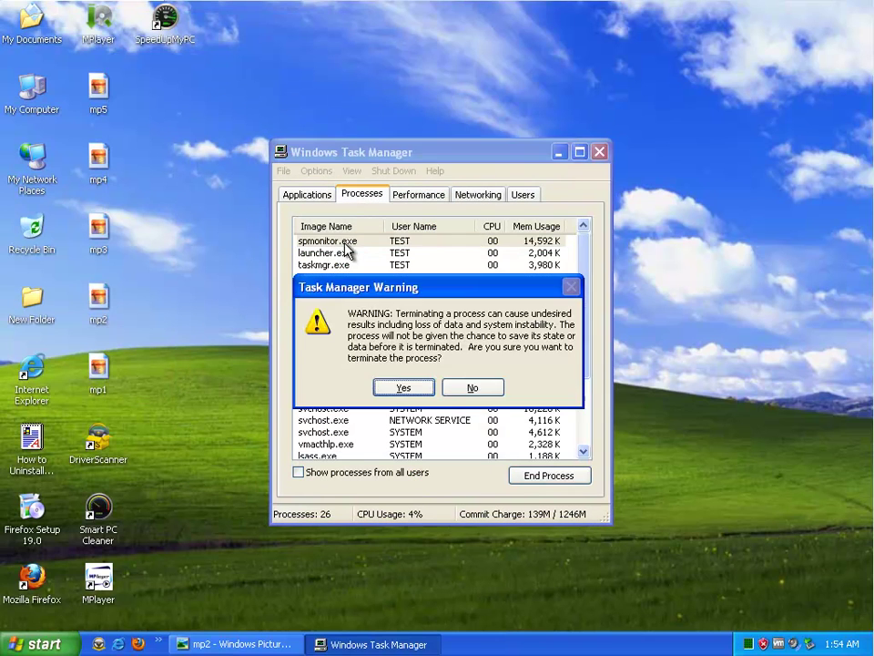
pyautogui.press('Return')
pyautogui.press('Delete')
pyautogui.press('Return')
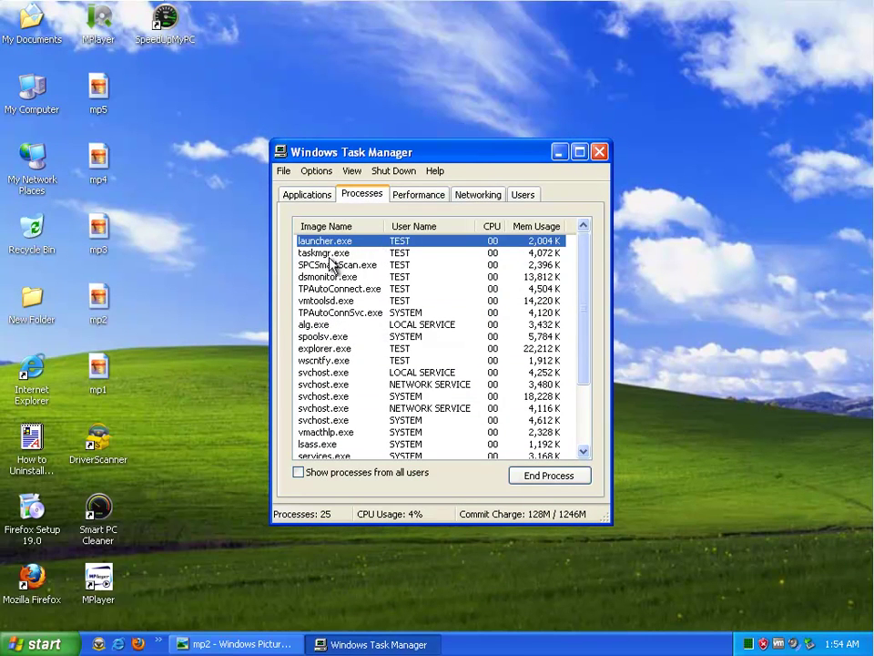
# End the SPCSmartScan.exe and dsmonitor.exe processes and check the remaining processes and running applications.
pyautogui.click(329, 264)
pyautogui.click(327, 256)
pyautogui.press('Delete')
pyautogui.press('Return')
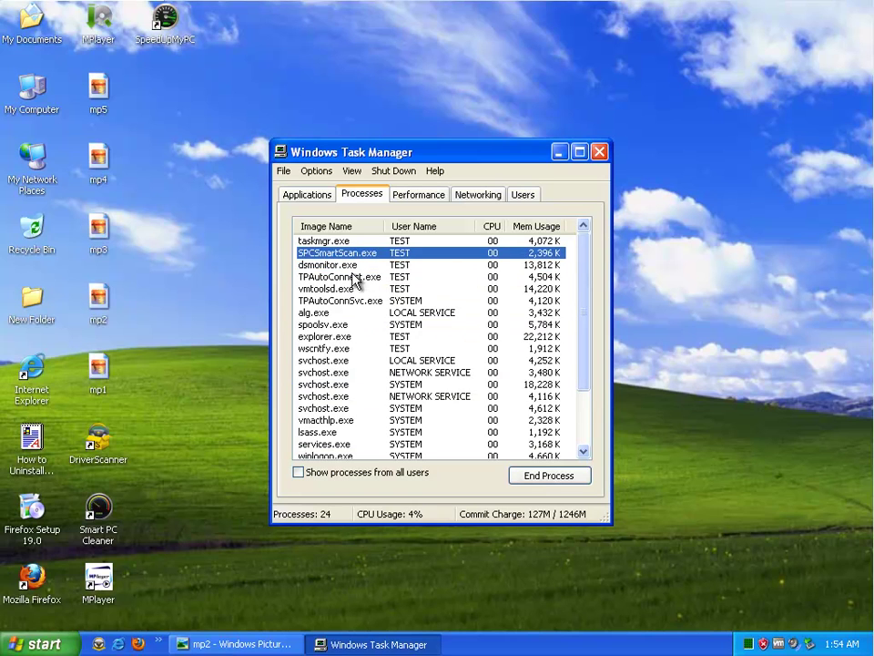
pyautogui.click(322, 253)
pyautogui.press('Delete')
pyautogui.press('Return')
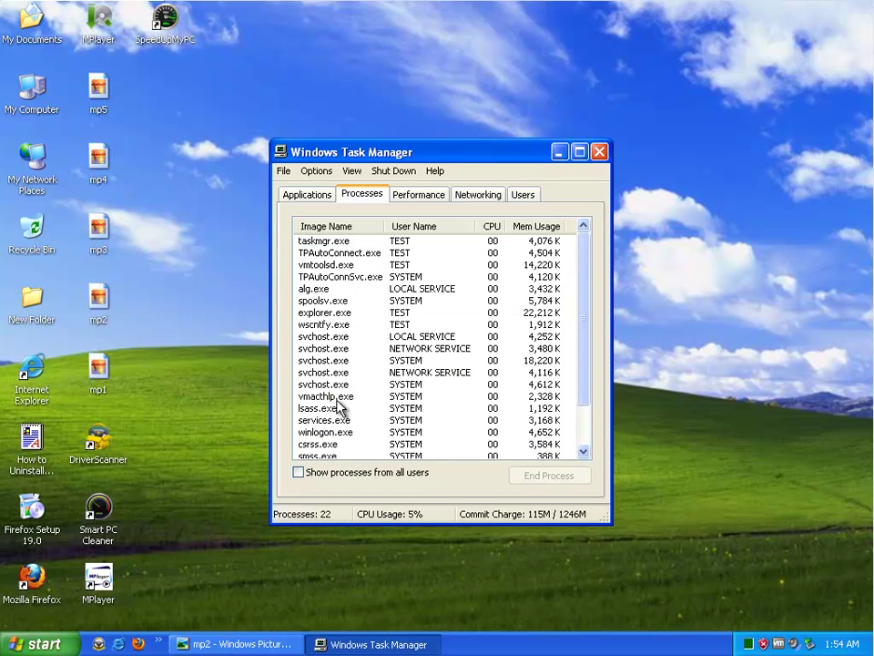
pyautogui.click(335, 420)
pyautogui.scroll(-2, 334, 435)
pyautogui.scroll(2, 335, 428)
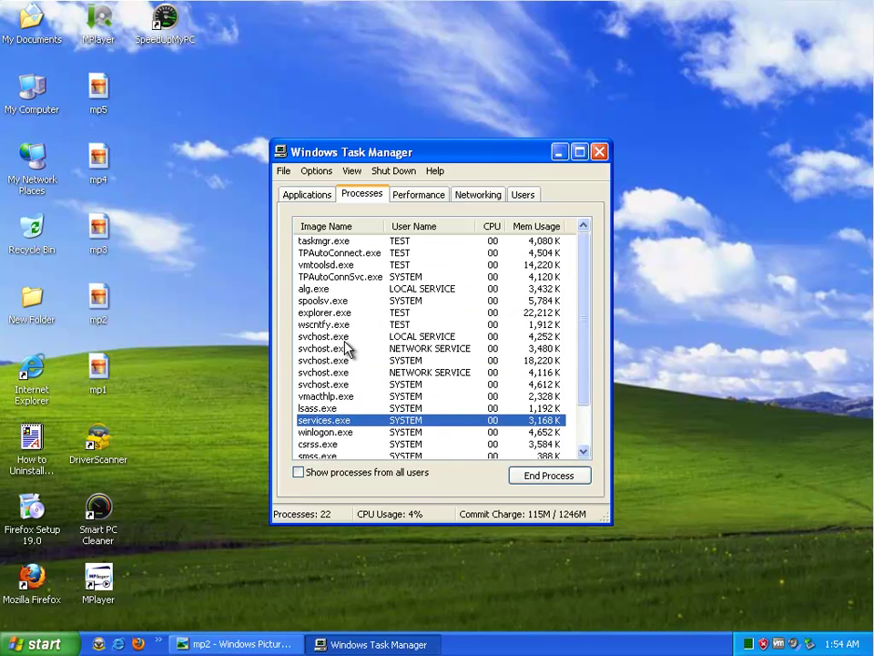
pyautogui.click(314, 196)
pyautogui.click(360, 195)
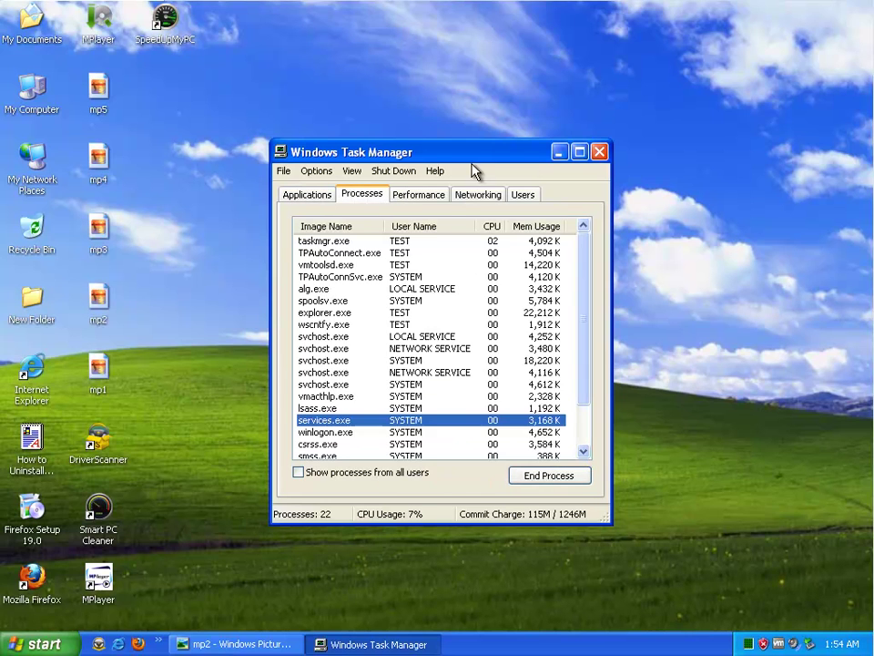
# Minimize Task Manager and close the picture viewer showing mp2.
pyautogui.click(558, 152)
pyautogui.rightClick(263, 644)
pyautogui.click(266, 634)
# Open the MPlayer 1.0rc2 program folder by finding the target of the MPlayer shortcut.
pyautogui.click(38, 645)
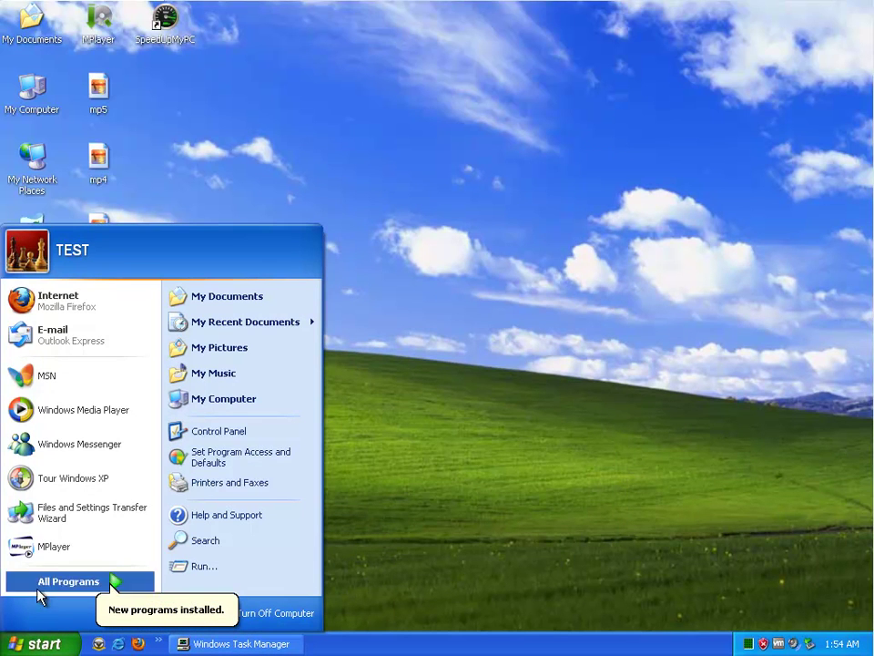
pyautogui.rightClick(78, 541)
pyautogui.click(91, 534)
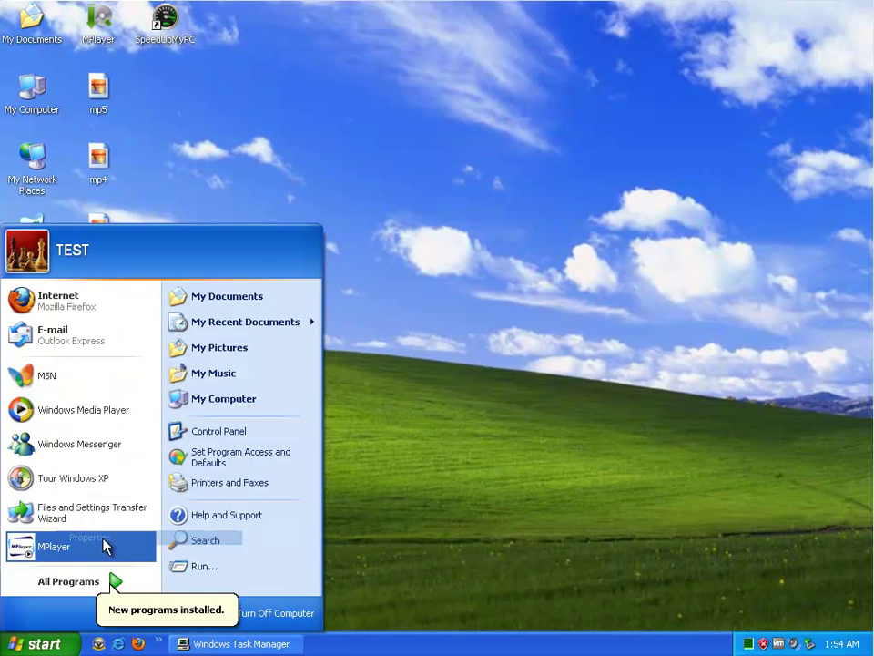
pyautogui.click(213, 448)
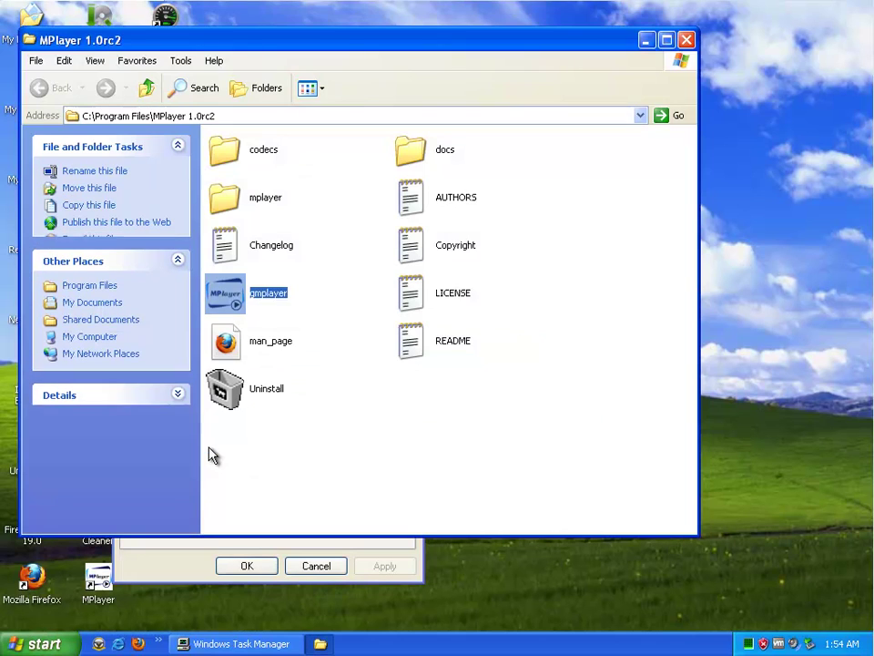
# Run the Uninstall program in the MPlayer 1.0rc2 folder, confirm the removal and close the uninstaller.
pyautogui.click(282, 389)
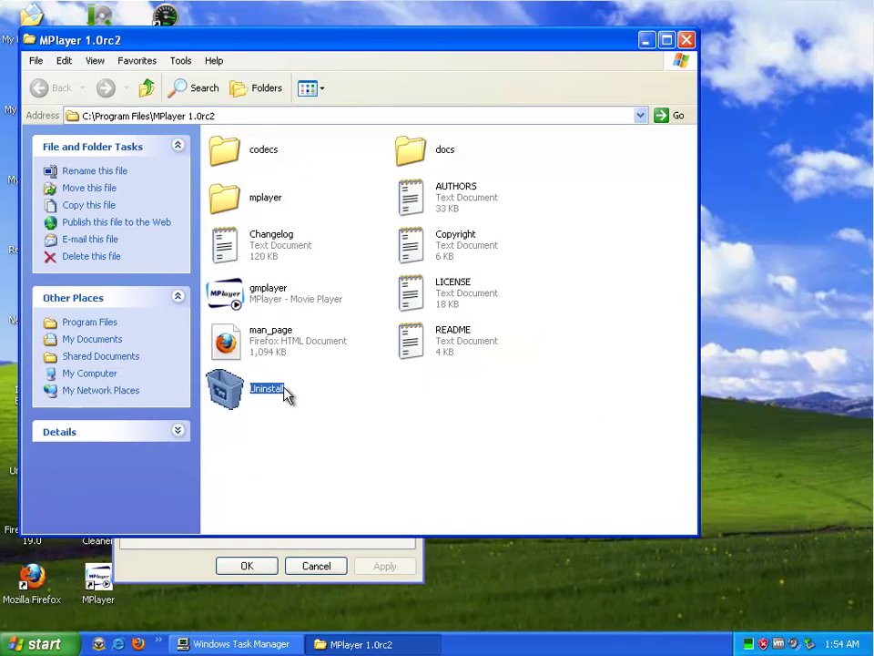
pyautogui.doubleClick(235, 398)
pyautogui.click(310, 274)
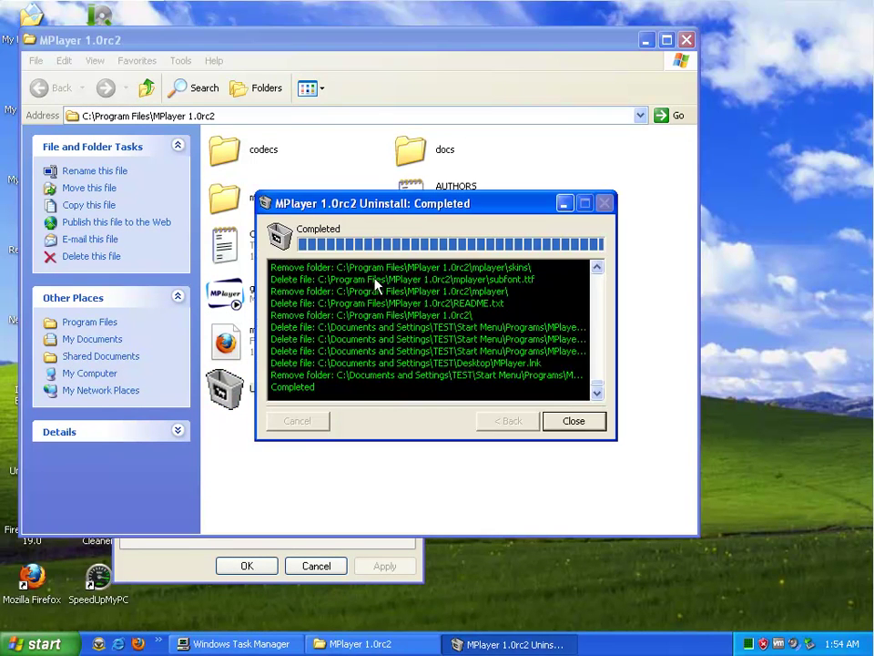
pyautogui.click(574, 421)
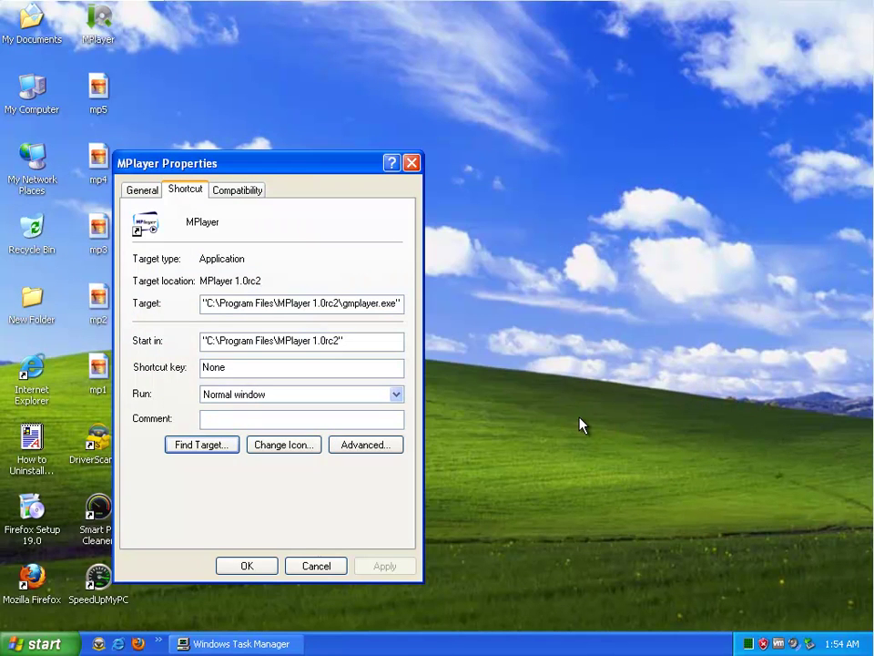
# Dismiss the MPlayer shortcut's properties without changes and refresh the desktop.
pyautogui.click(258, 568)
pyautogui.click(437, 373)
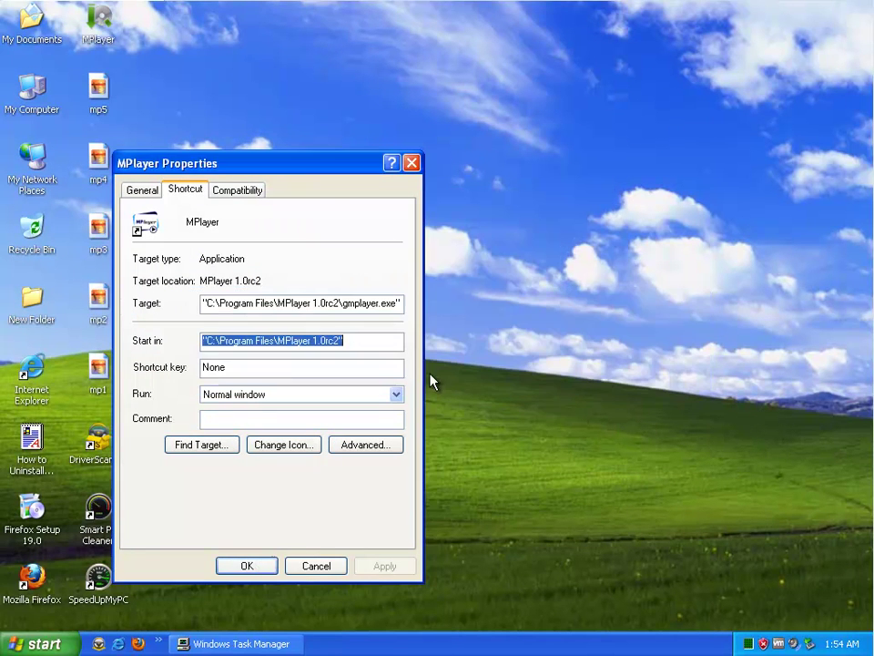
pyautogui.click(316, 566)
pyautogui.rightClick(276, 330)
pyautogui.click(284, 349)
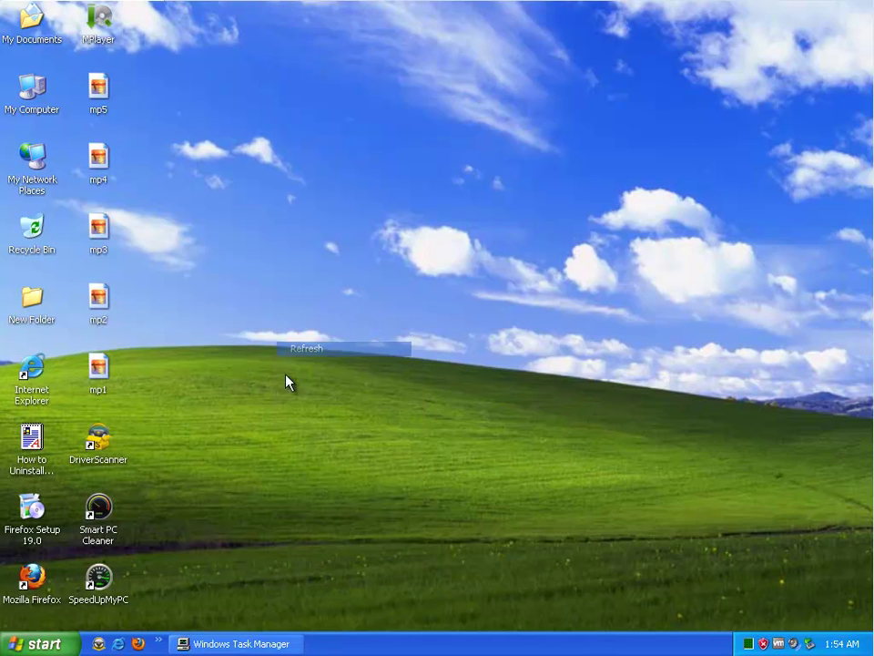
# Remove ArcadeParlor through Add or Remove Programs and confirm its uninstallation.
pyautogui.click(36, 647)
pyautogui.click(279, 440)
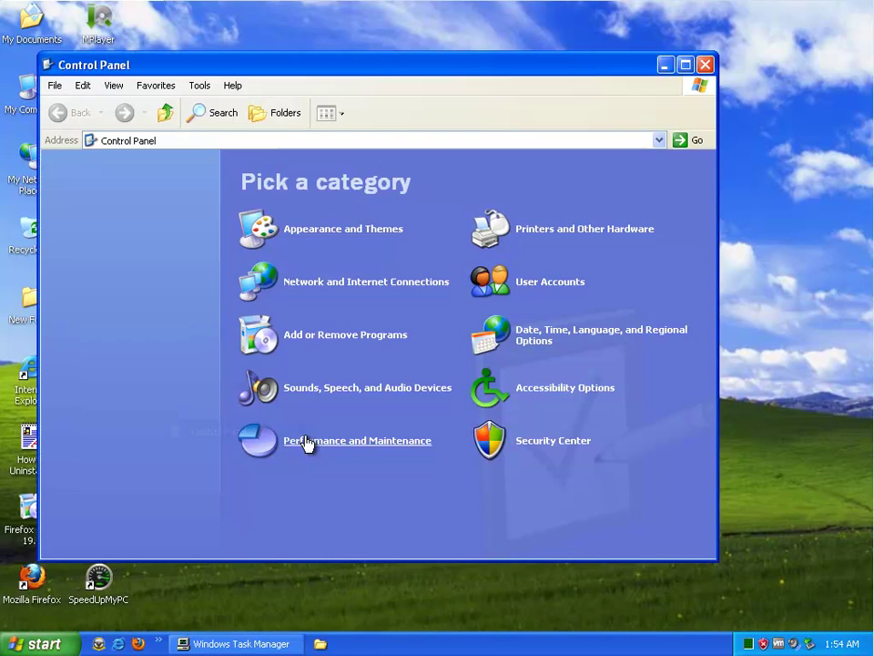
pyautogui.click(366, 335)
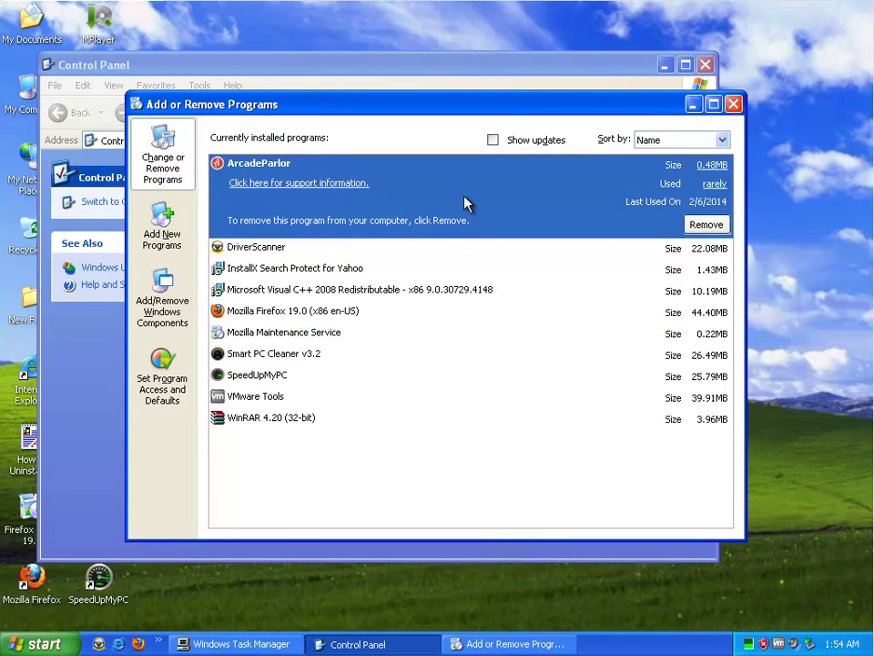
pyautogui.click(705, 223)
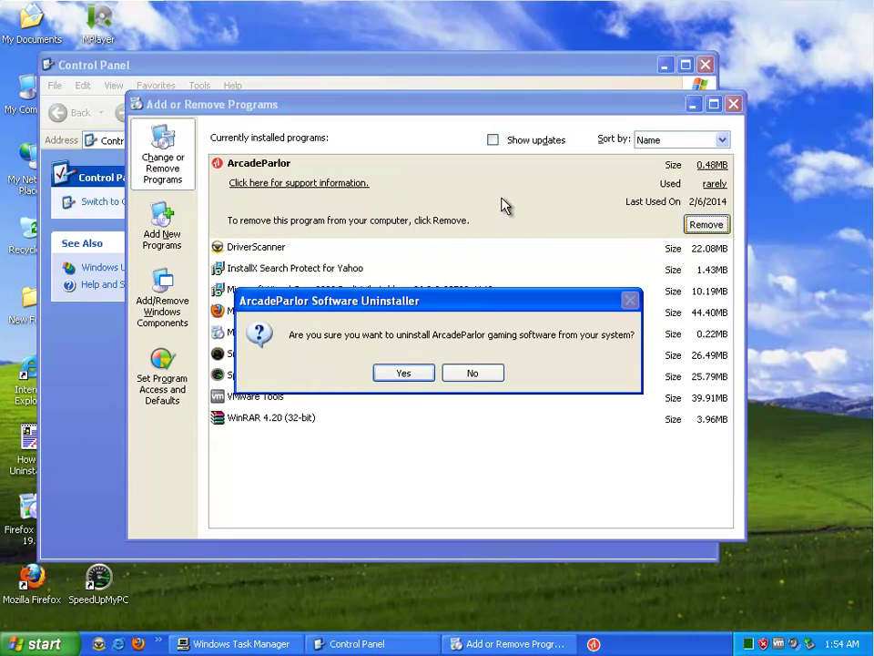
pyautogui.click(404, 373)
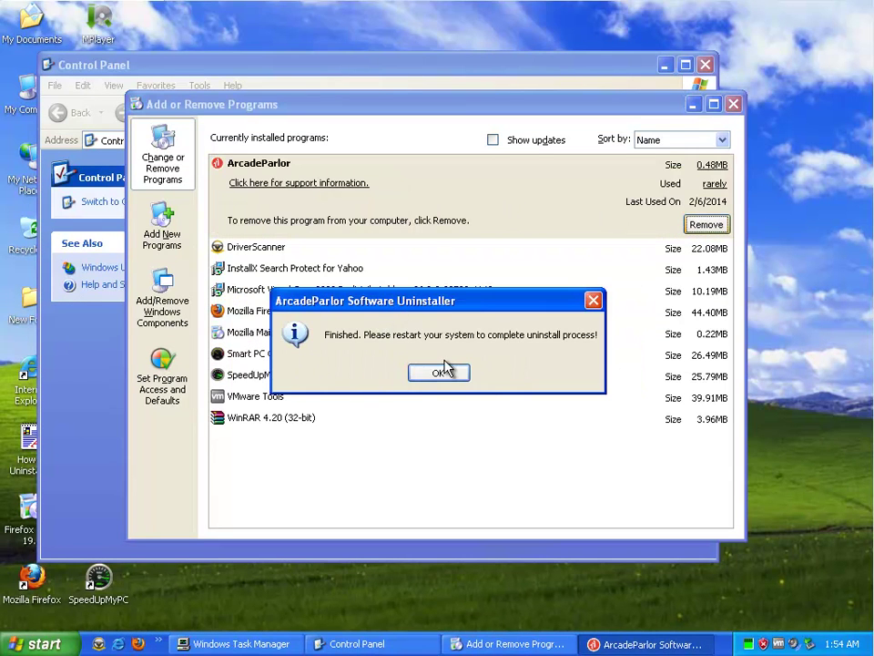
pyautogui.click(435, 369)
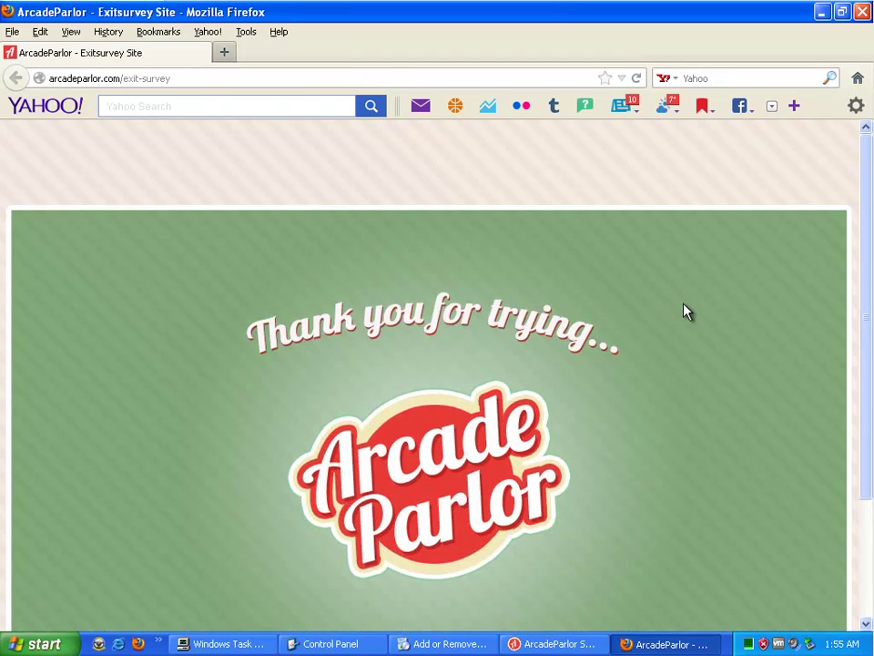
# Look over the ArcadeParlor exit survey page, close Firefox and acknowledge the uninstaller's final message.
pyautogui.scroll(-3, 581, 575)
pyautogui.scroll(3, 128, 167)
pyautogui.click(193, 77)
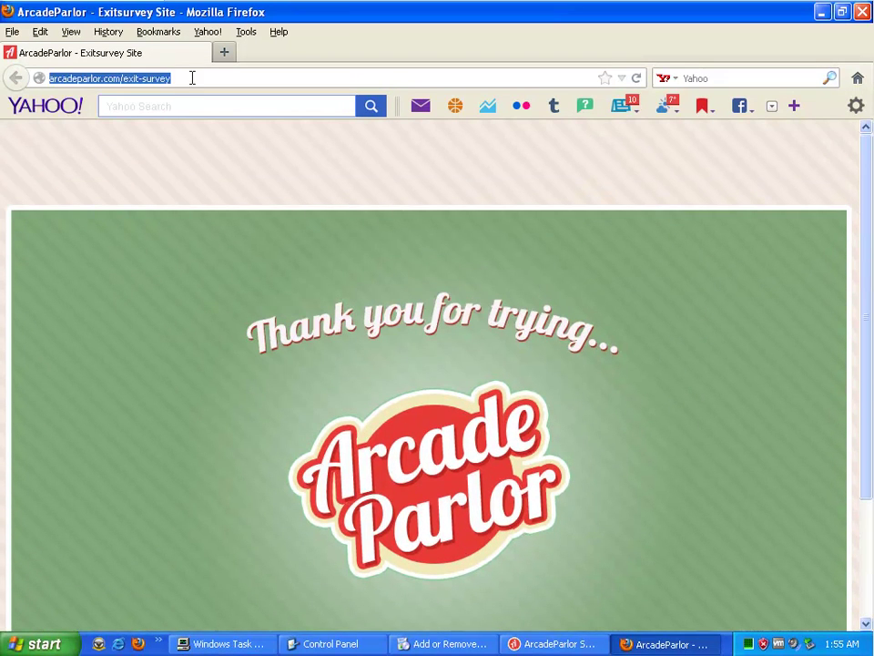
pyautogui.click(142, 78)
pyautogui.click(862, 12)
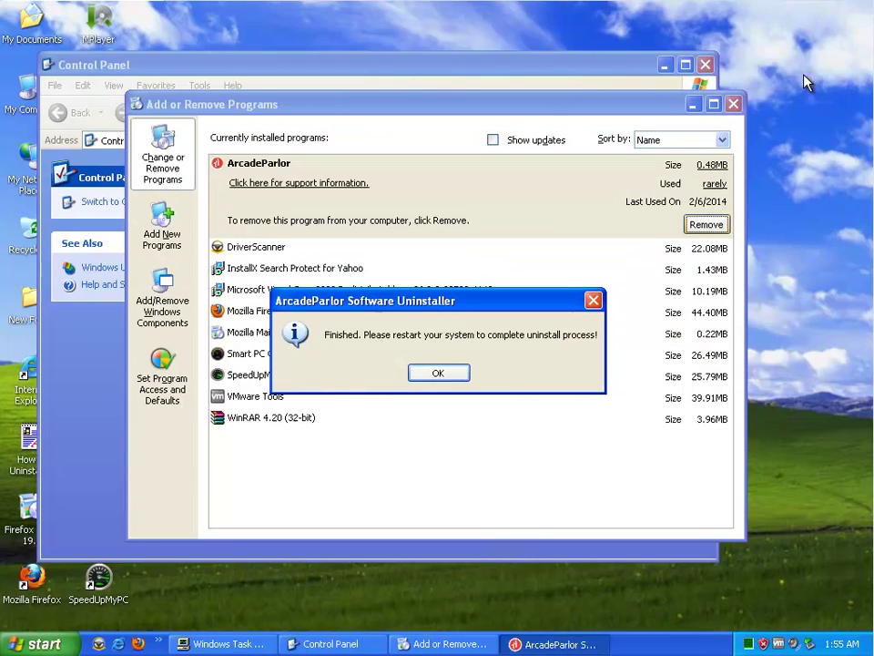
pyautogui.click(444, 375)
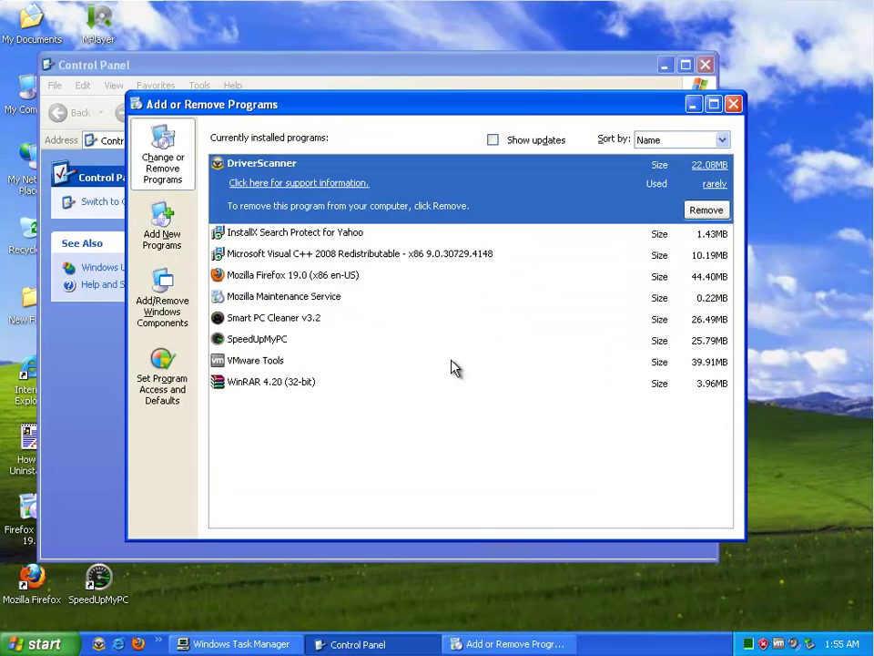
# Close Add or Remove Programs and Control Panel, and restart the computer.
pyautogui.click(733, 104)
pyautogui.click(705, 64)
pyautogui.click(35, 643)
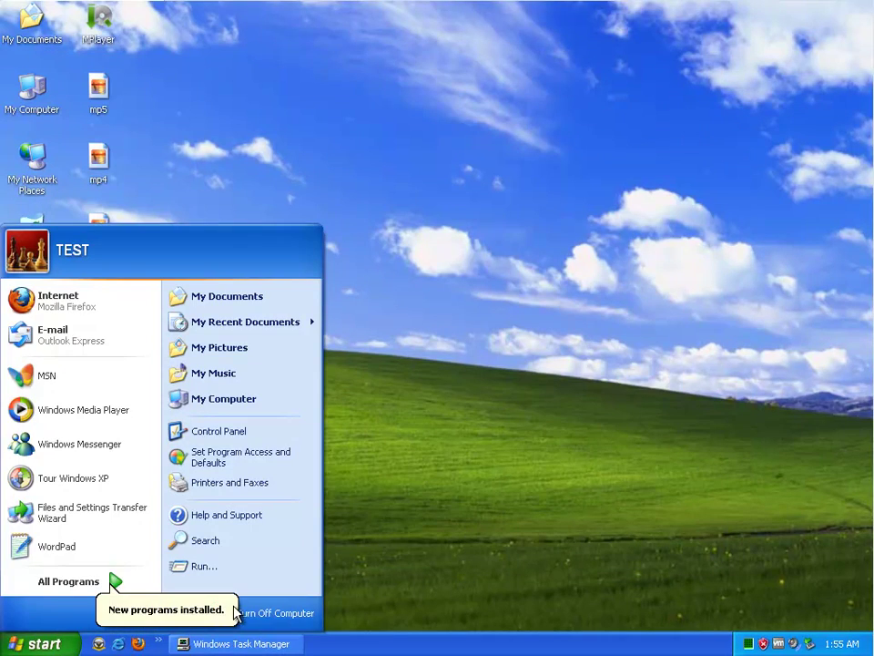
pyautogui.click(273, 621)
pyautogui.click(521, 315)
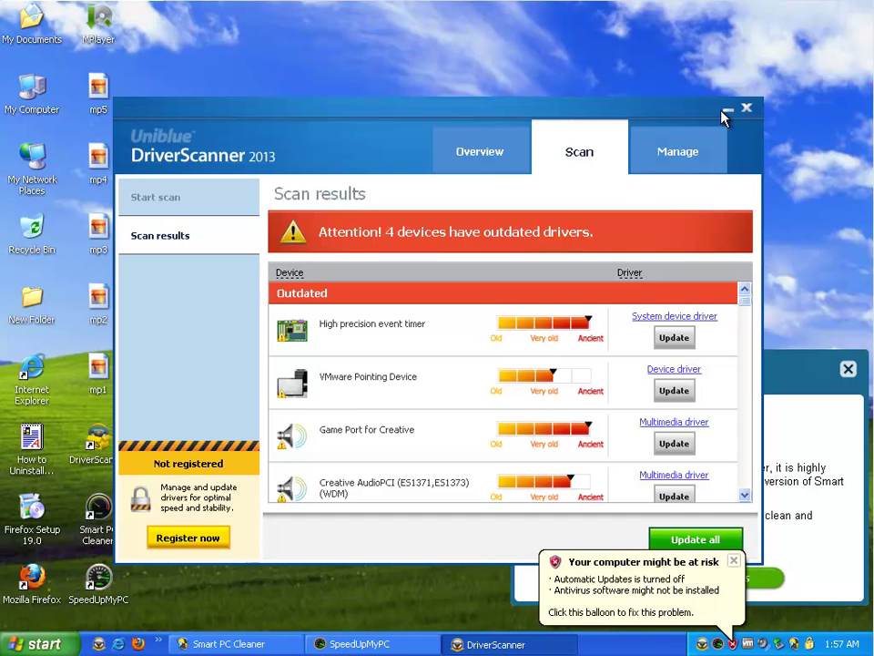
# Close DriverScanner and exit SpeedUpMyPC without purchasing either program.
pyautogui.hotkey('alt', 'F4')
pyautogui.press('Return')
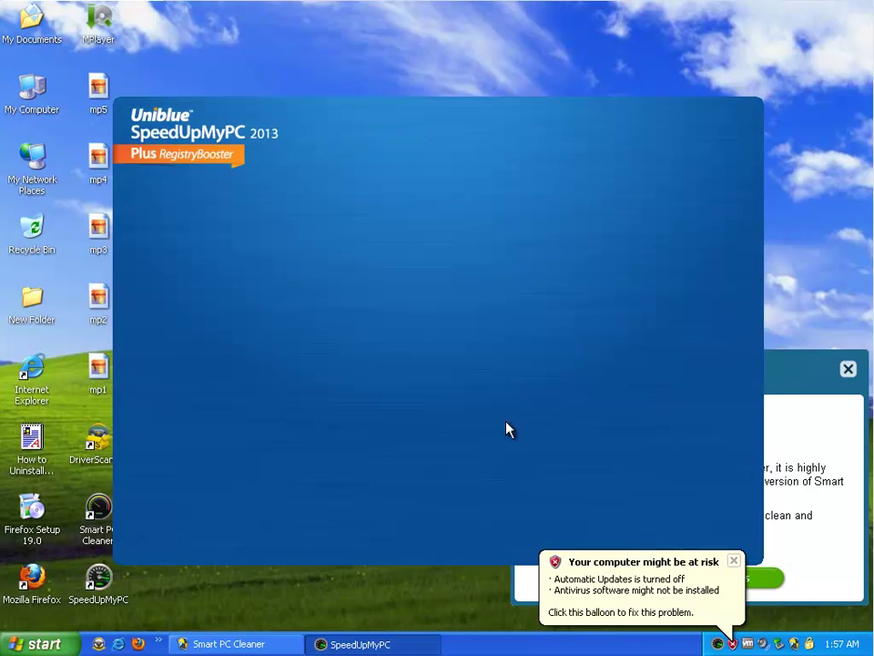
pyautogui.click(745, 111)
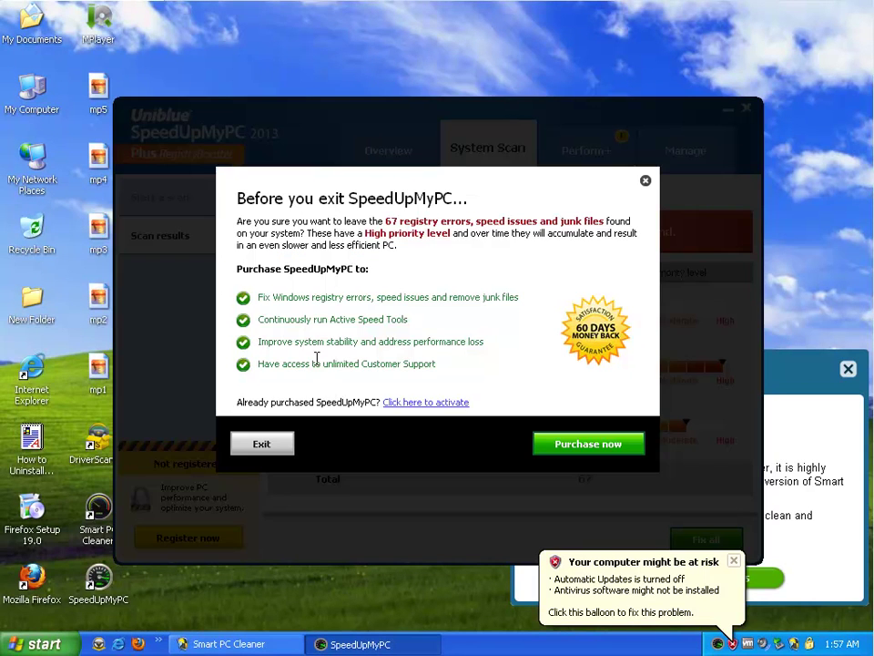
pyautogui.click(259, 442)
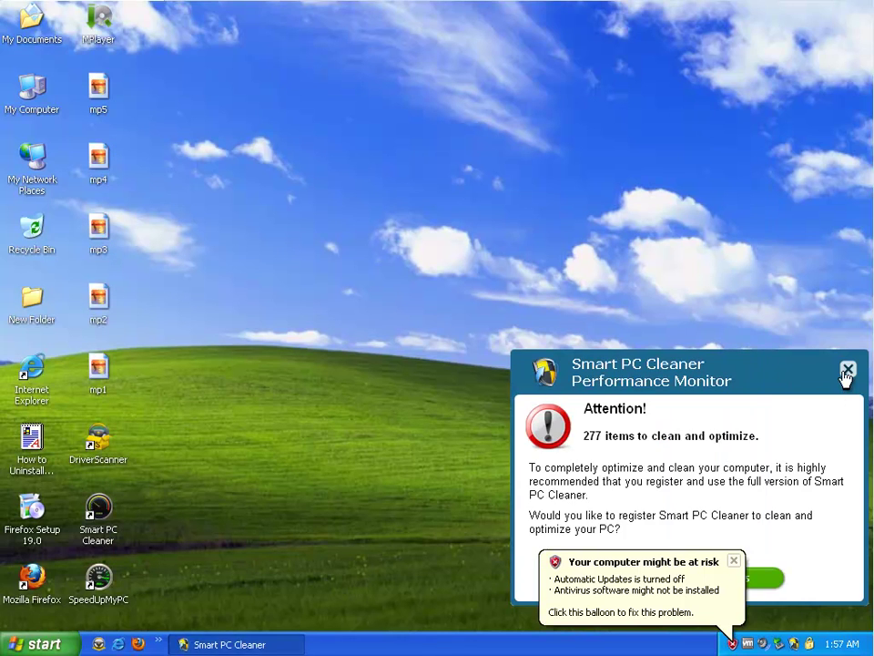
# Dismiss the Smart PC Cleaner Performance Monitor notice and exit its background program and the one with the padlock symbol.
pyautogui.click(847, 370)
pyautogui.rightClick(783, 642)
pyautogui.click(769, 636)
pyautogui.rightClick(806, 642)
pyautogui.click(802, 629)
# Reopen Task Manager and end the dsmonitor.exe and spmonitor.exe processes.
pyautogui.rightClick(317, 648)
pyautogui.click(355, 598)
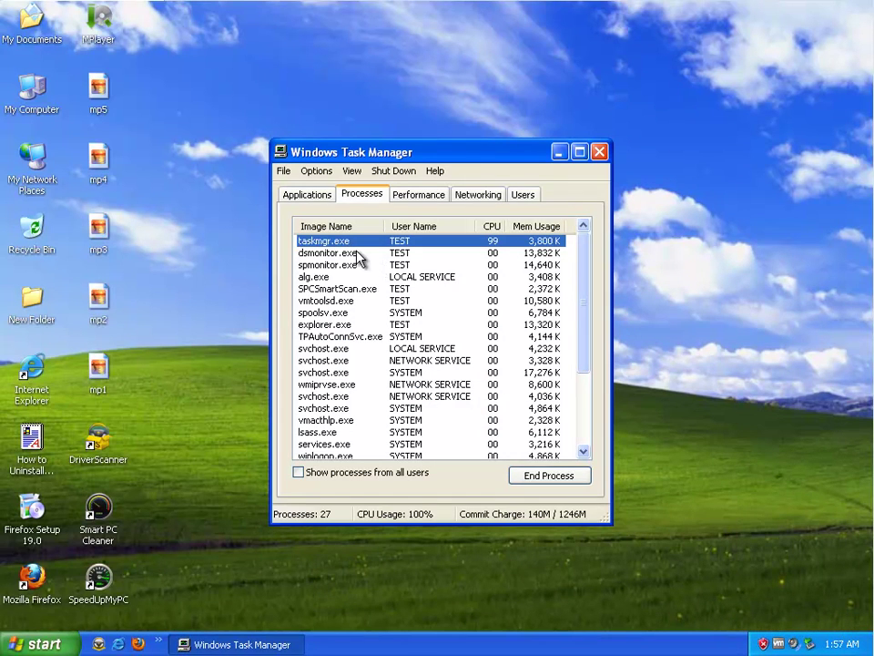
pyautogui.click(351, 254)
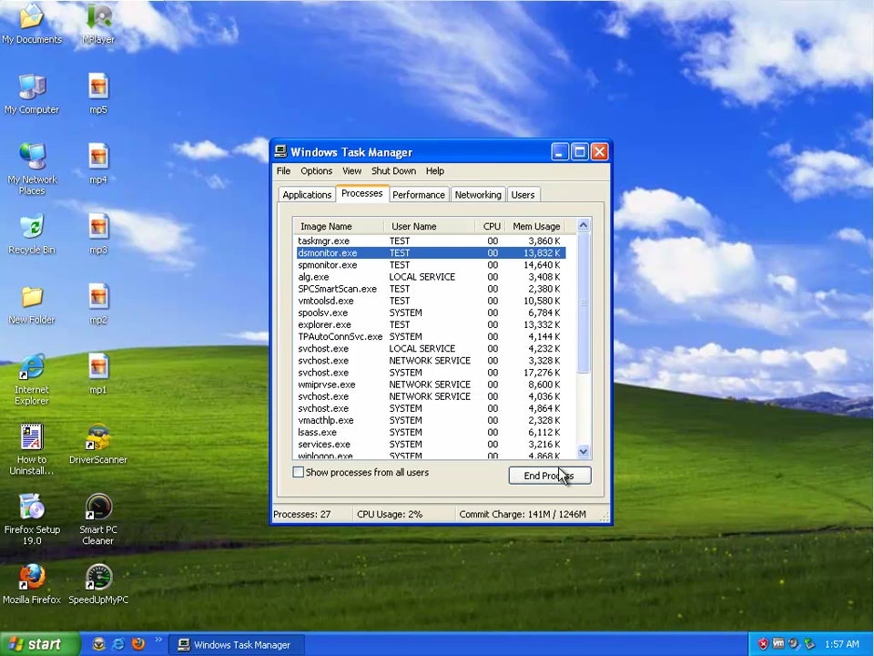
pyautogui.click(560, 473)
pyautogui.click(413, 388)
pyautogui.click(343, 265)
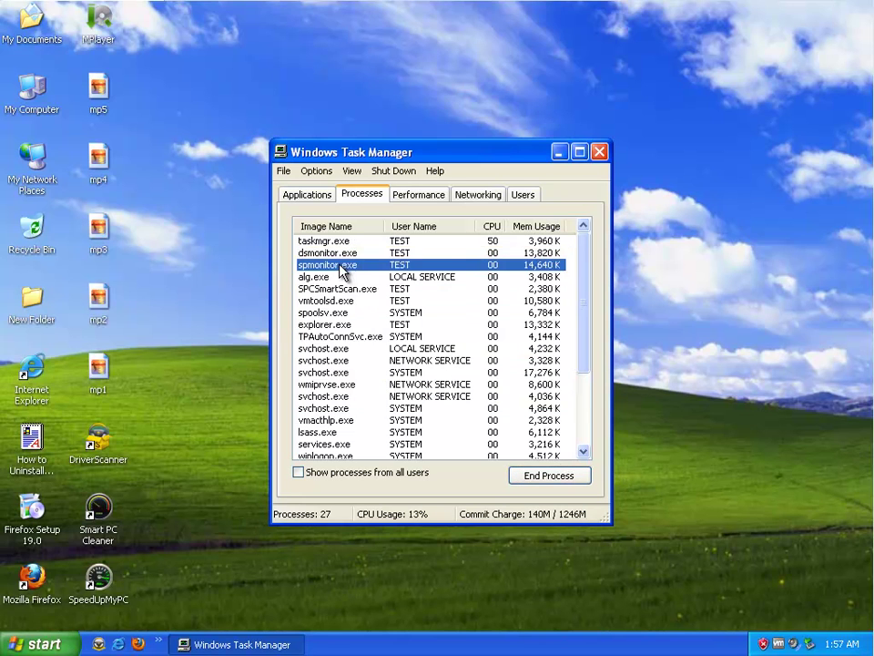
pyautogui.press('Delete')
pyautogui.press('Return')
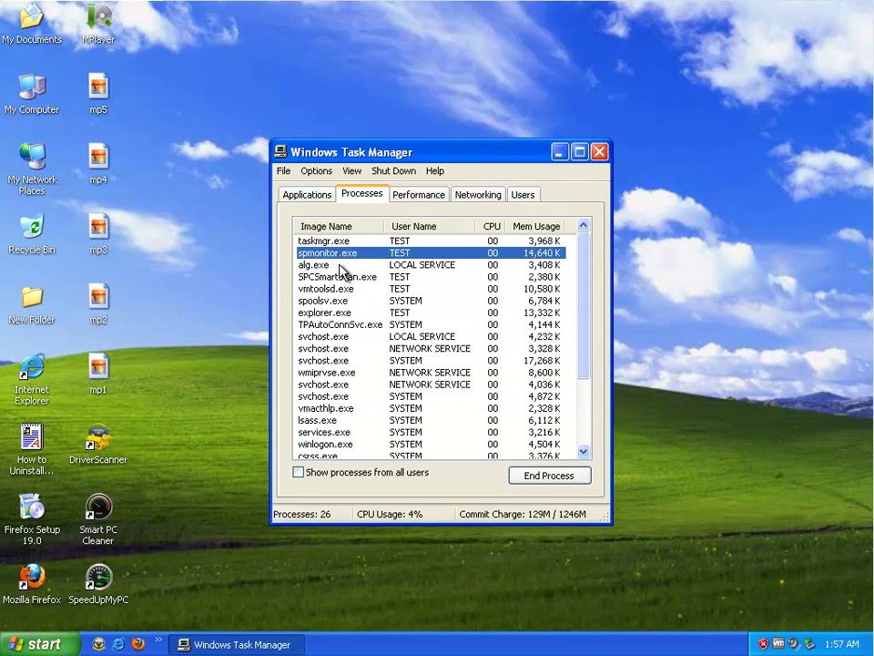
# End the SPCSmartScan.exe process and check the rest of the process list.
pyautogui.click(344, 266)
pyautogui.press('Delete')
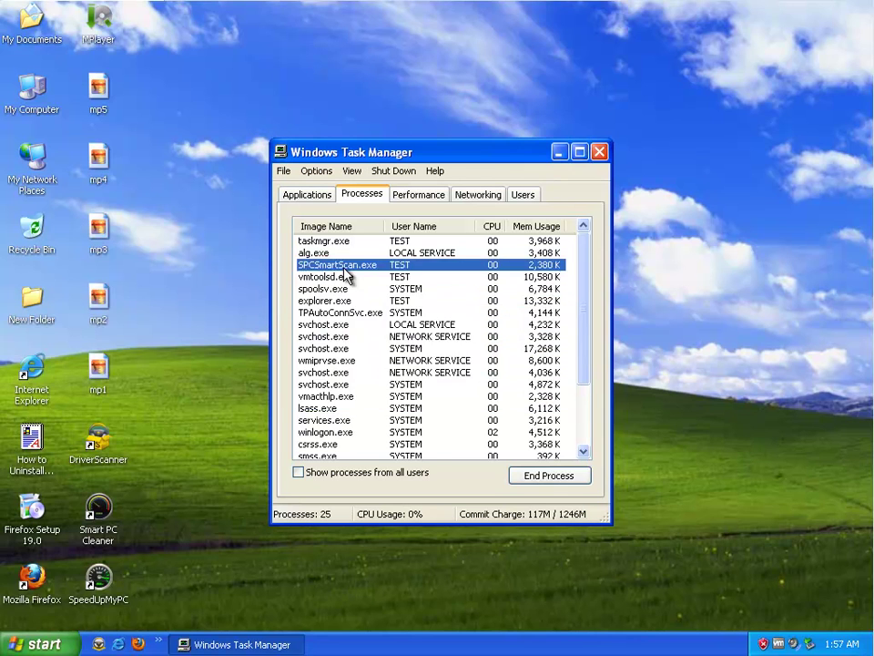
pyautogui.press('Return')
pyautogui.click(363, 302)
pyautogui.scroll(-1, 351, 408)
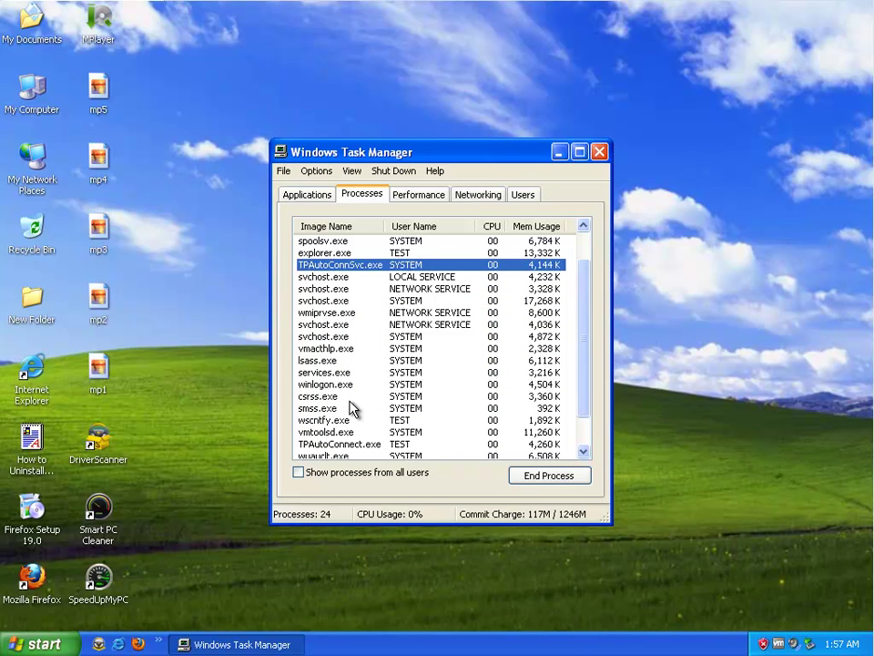
# Finish checking the process list, minimize Task Manager, and open Add or Remove Programs from Control Panel.
pyautogui.scroll(-1, 353, 410)
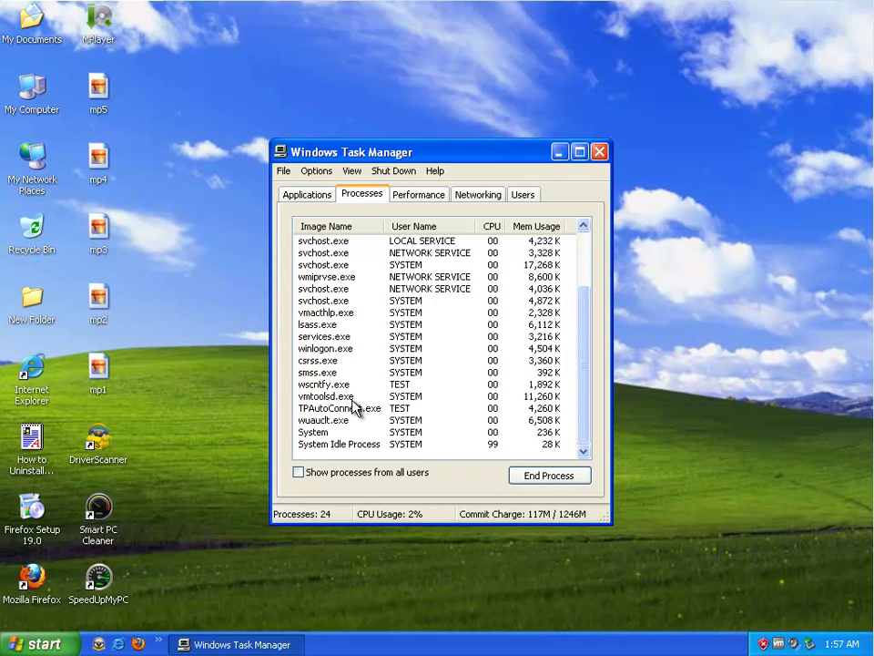
pyautogui.click(559, 152)
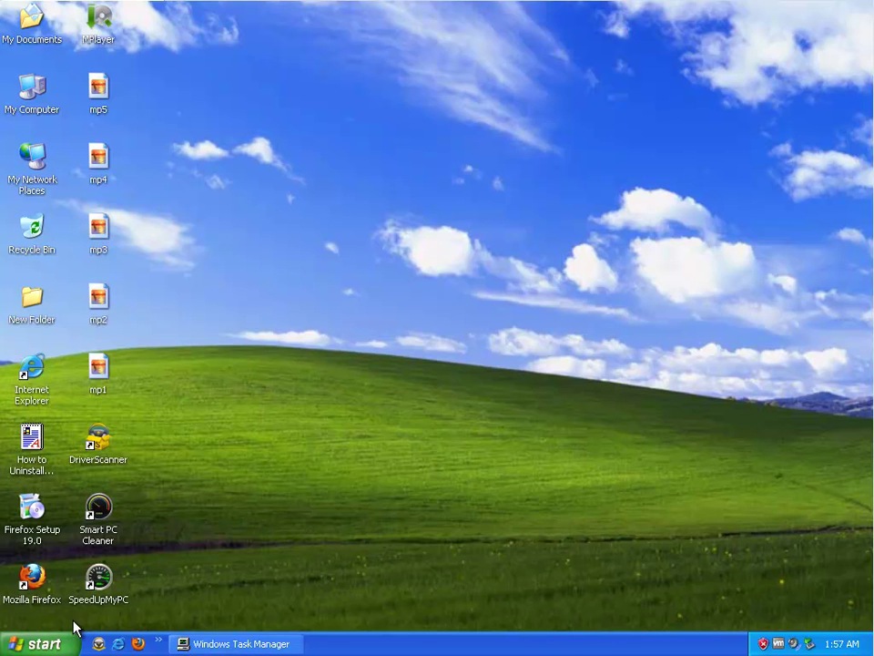
pyautogui.click(54, 643)
pyautogui.click(251, 430)
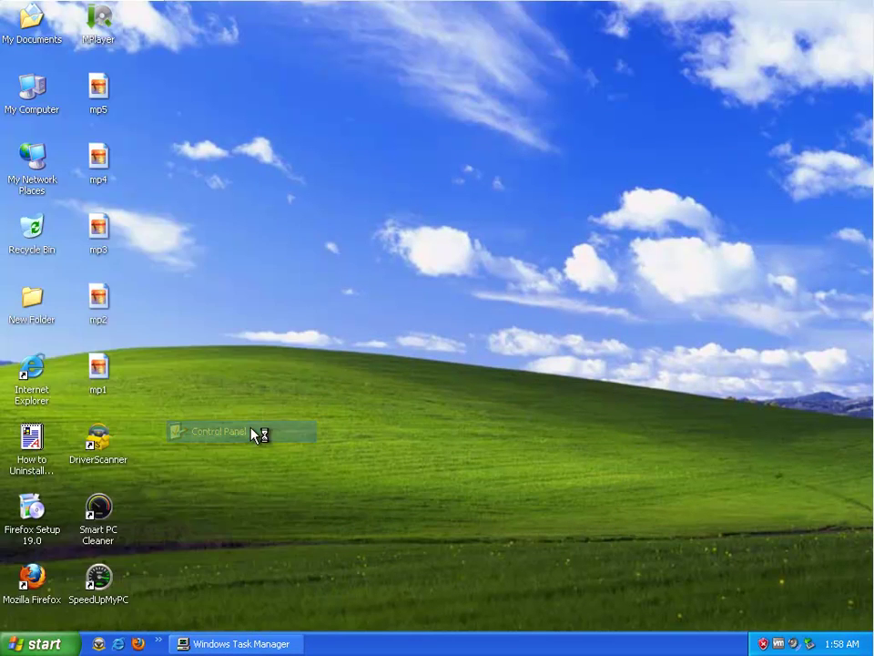
pyautogui.click(330, 337)
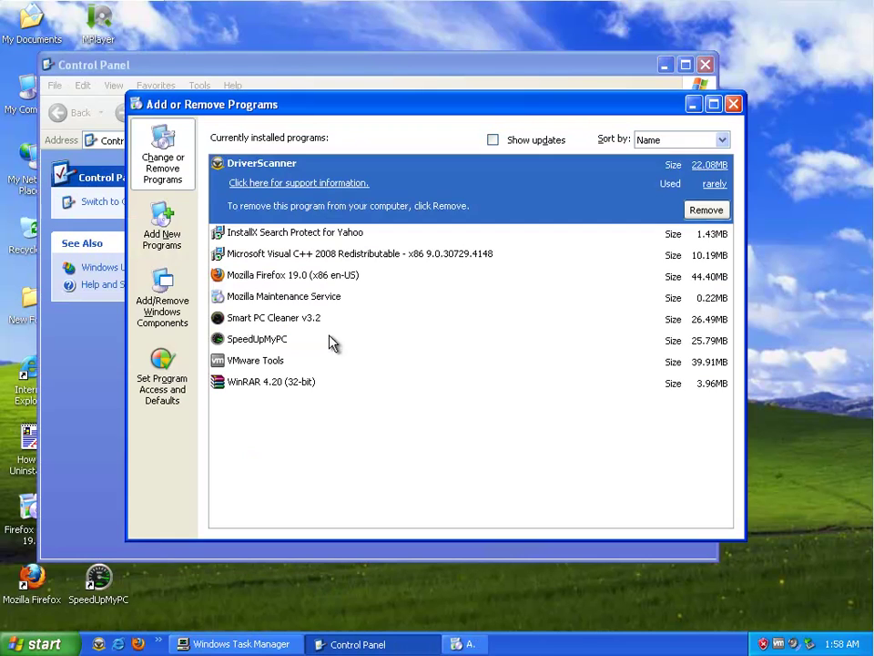
# Uninstall DriverScanner together with all its data and settings.
pyautogui.click(703, 209)
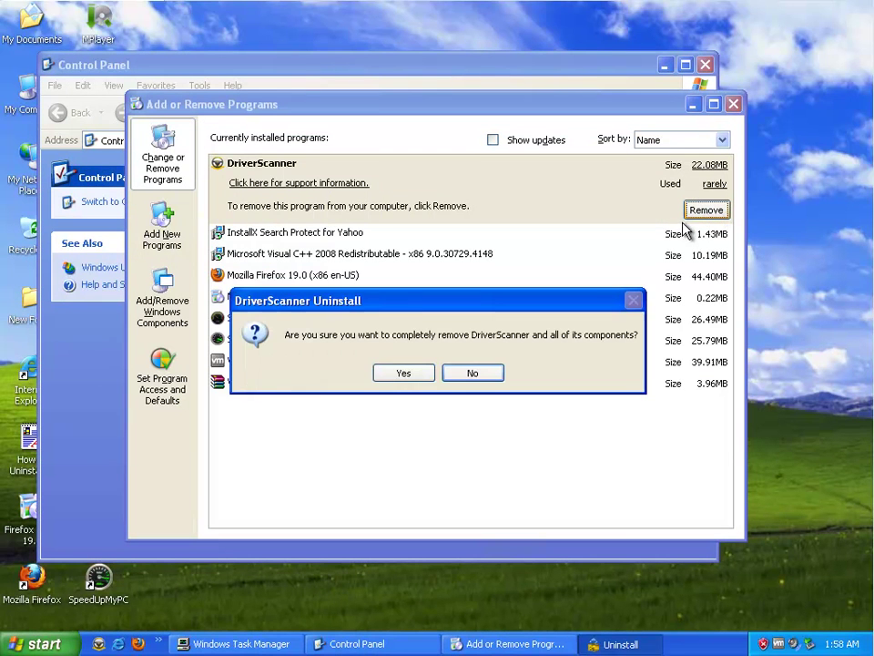
pyautogui.click(390, 374)
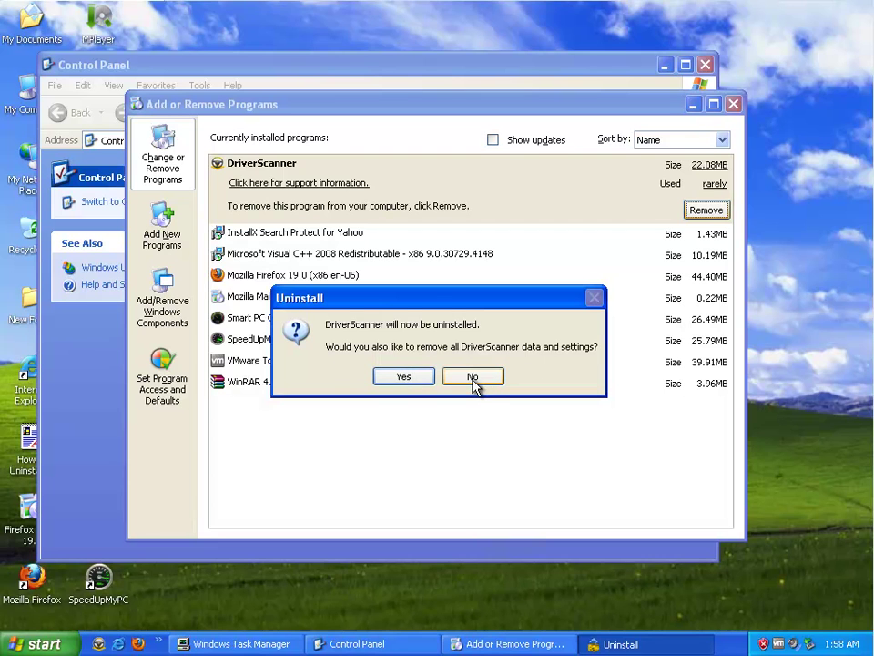
pyautogui.click(402, 379)
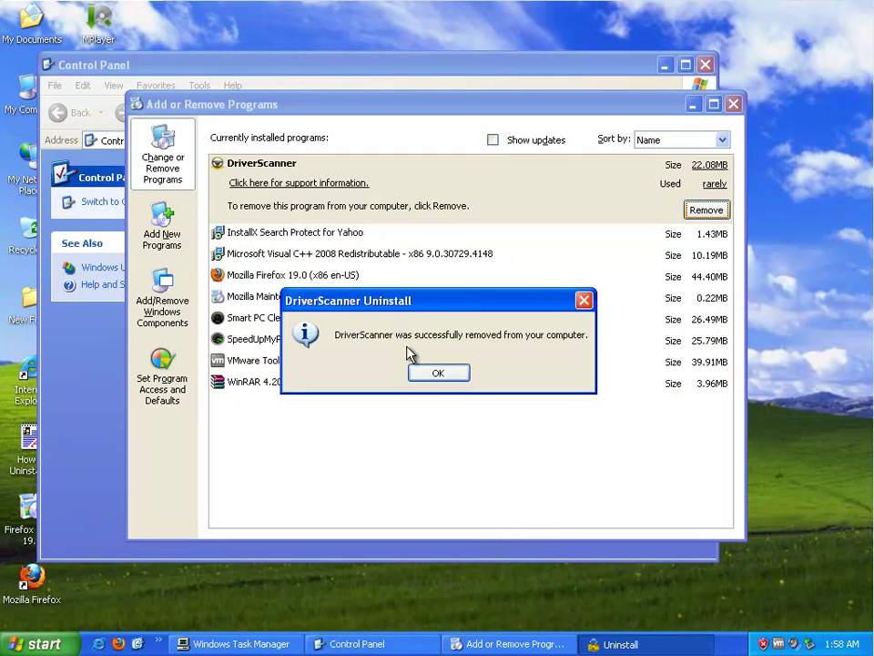
pyautogui.click(459, 377)
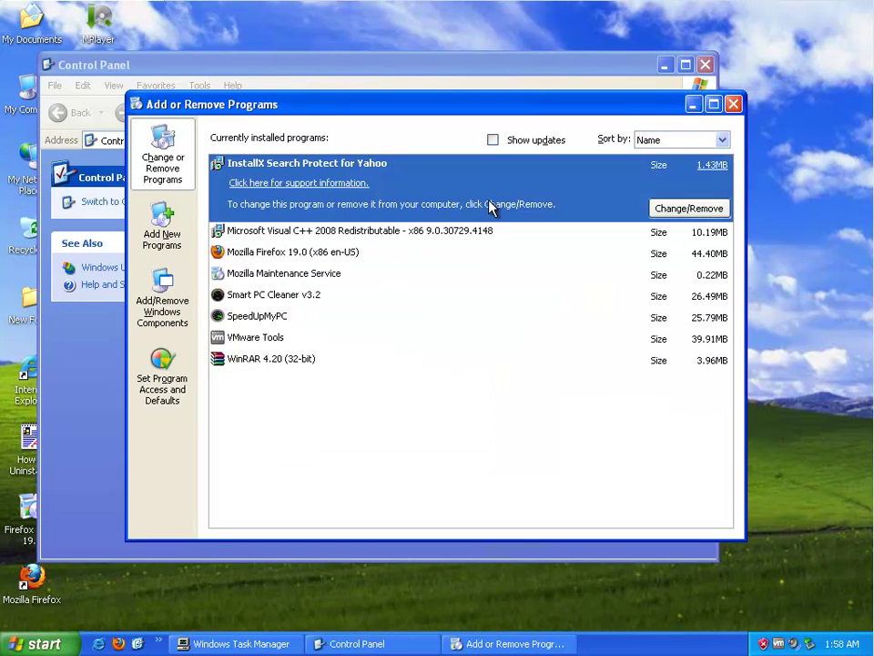
# Uninstall InstallX Search Protect for Yahoo and agree to reset the browser's search settings.
pyautogui.click(688, 208)
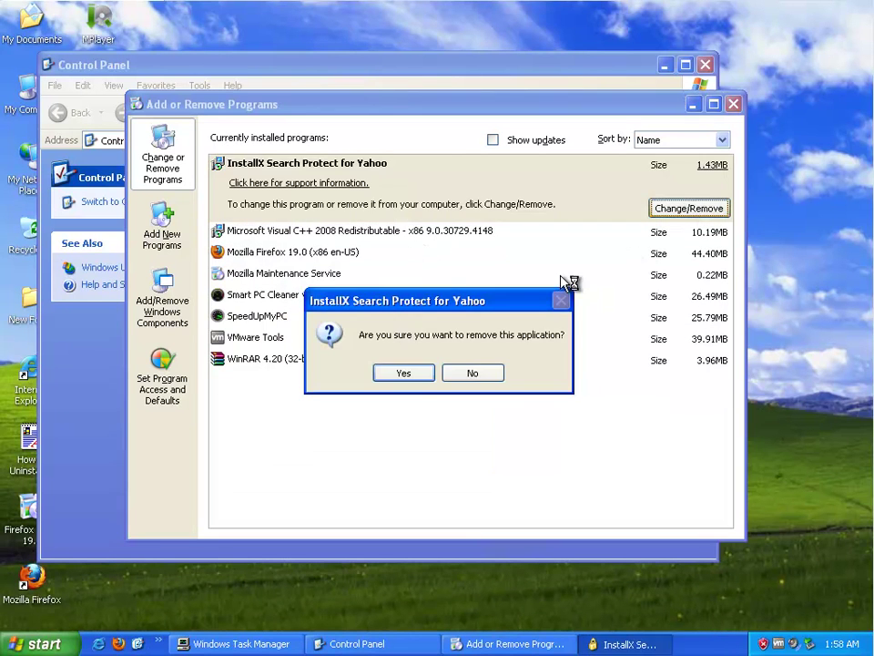
pyautogui.click(412, 375)
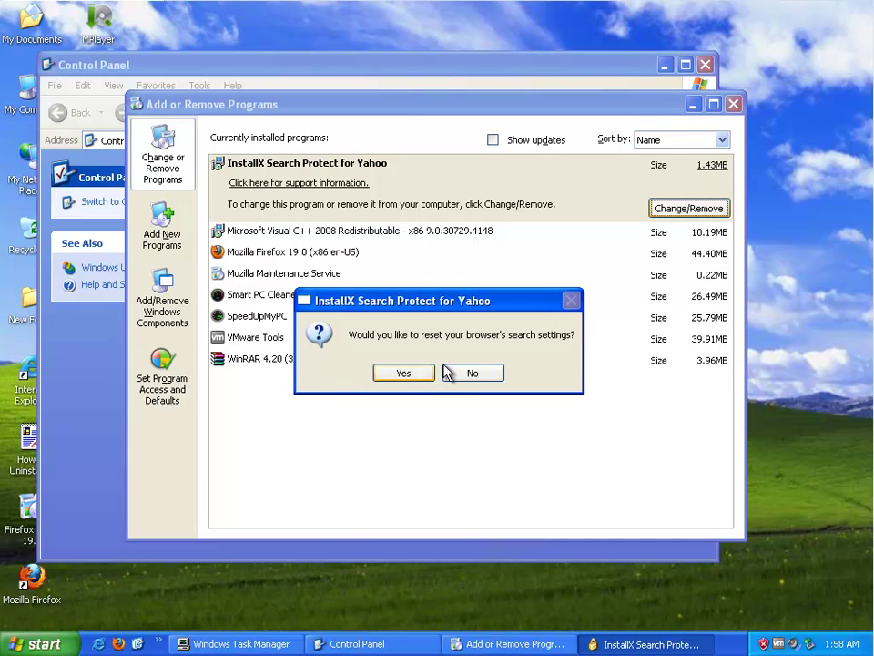
pyautogui.click(421, 369)
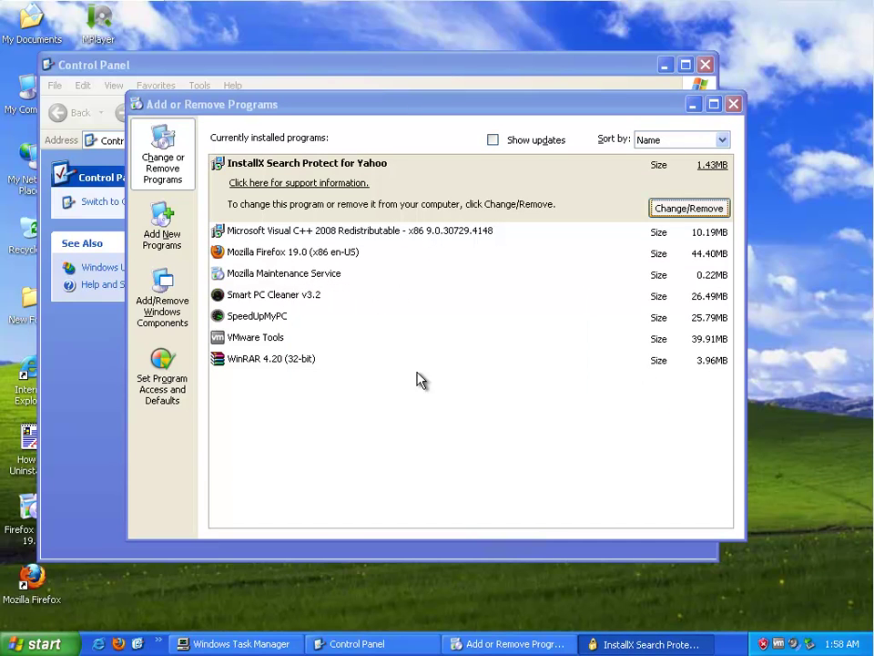
# Uninstall Smart PC Cleaner v3.2 with all its components and close the uninstall page that opens in Firefox.
pyautogui.click(363, 277)
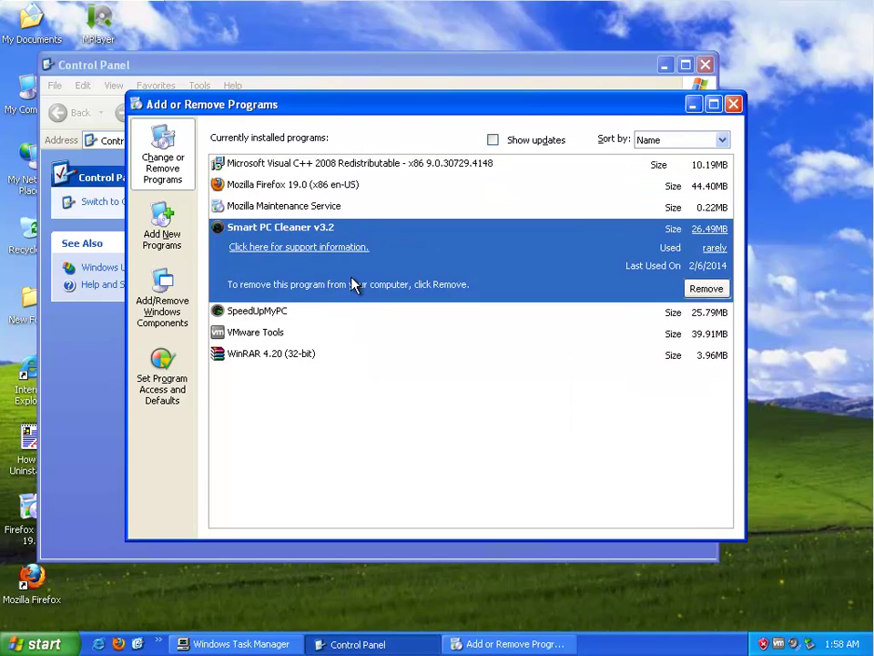
pyautogui.click(706, 288)
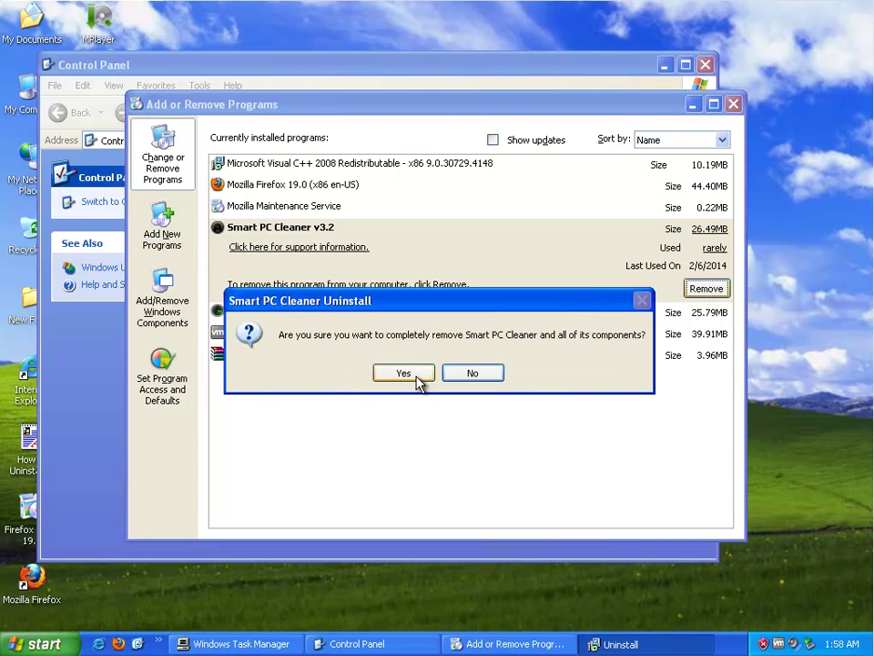
pyautogui.click(410, 374)
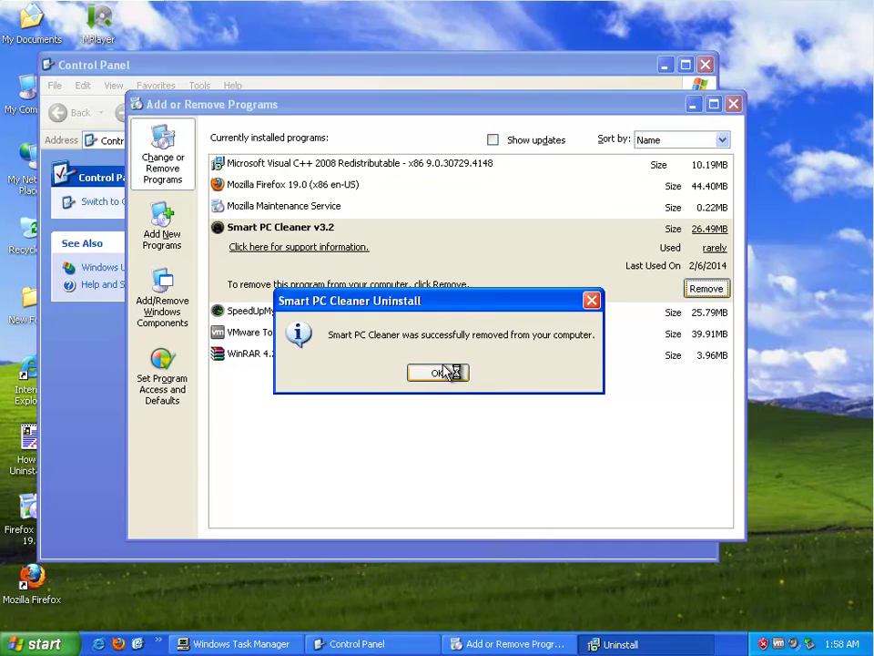
pyautogui.click(448, 375)
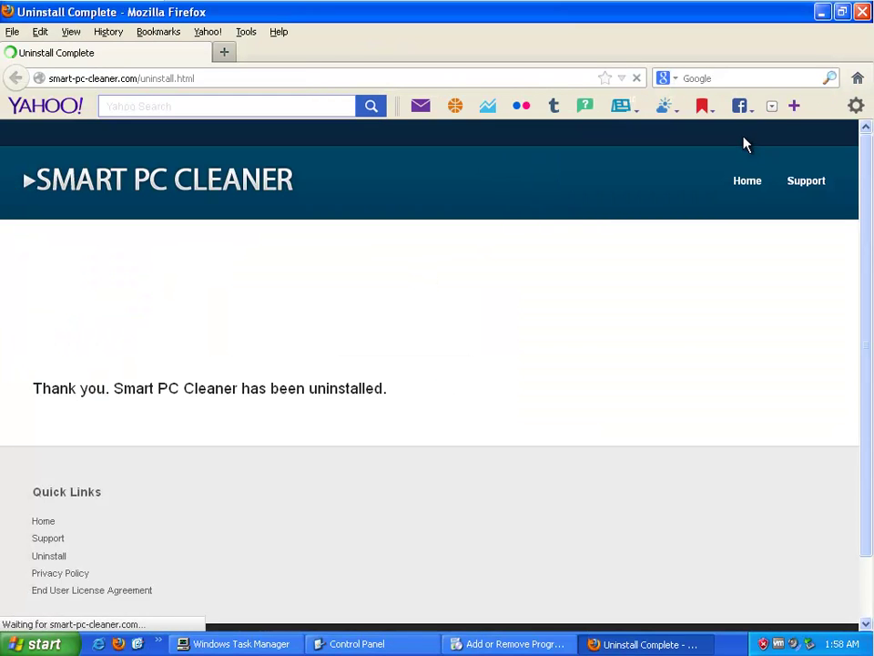
pyautogui.moveTo(414, 395); pyautogui.dragTo(29, 389)
pyautogui.click(638, 159)
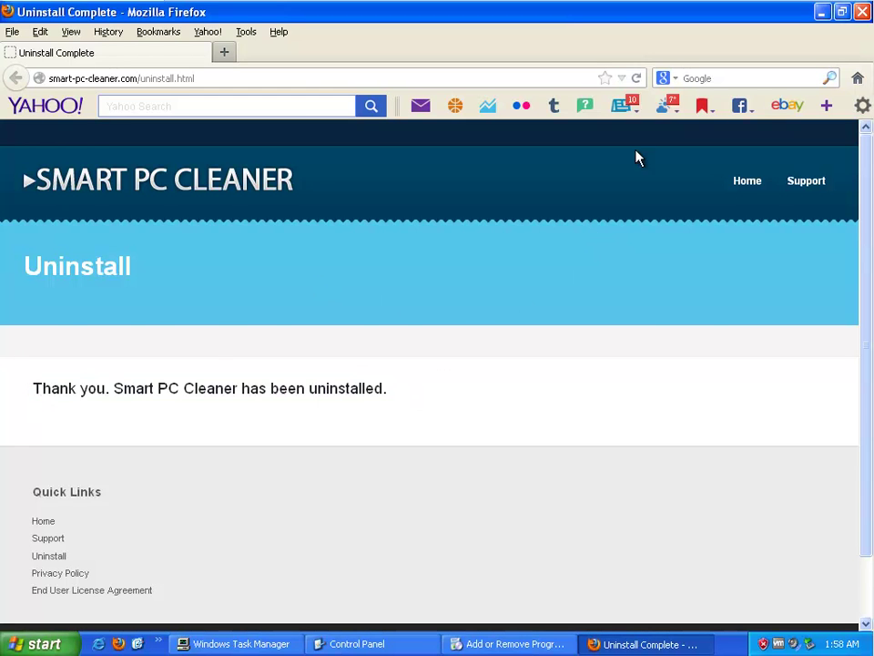
pyautogui.click(863, 12)
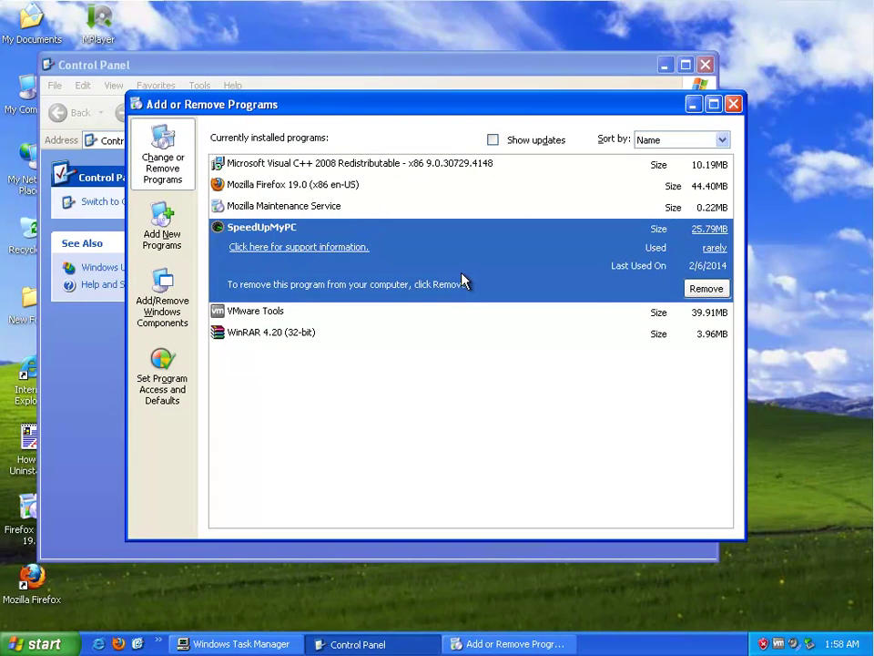
# Uninstall SpeedUpMyPC together with all its data and settings.
pyautogui.click(708, 290)
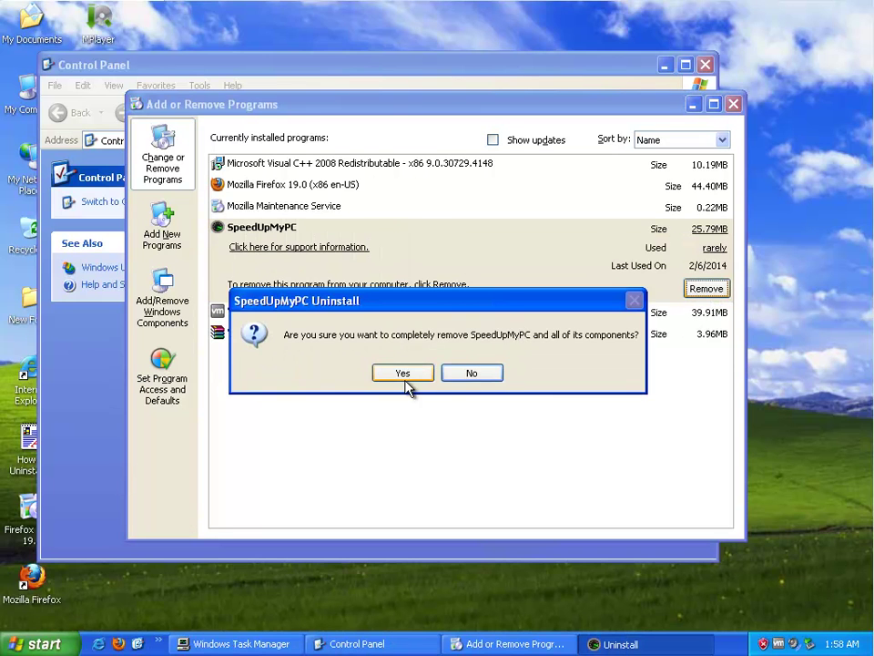
pyautogui.click(405, 373)
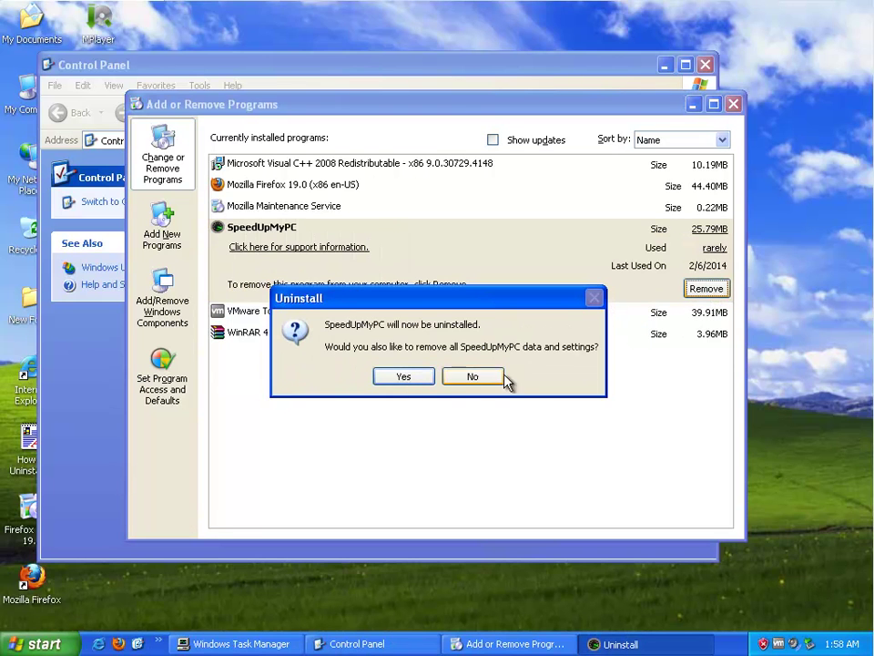
pyautogui.click(401, 379)
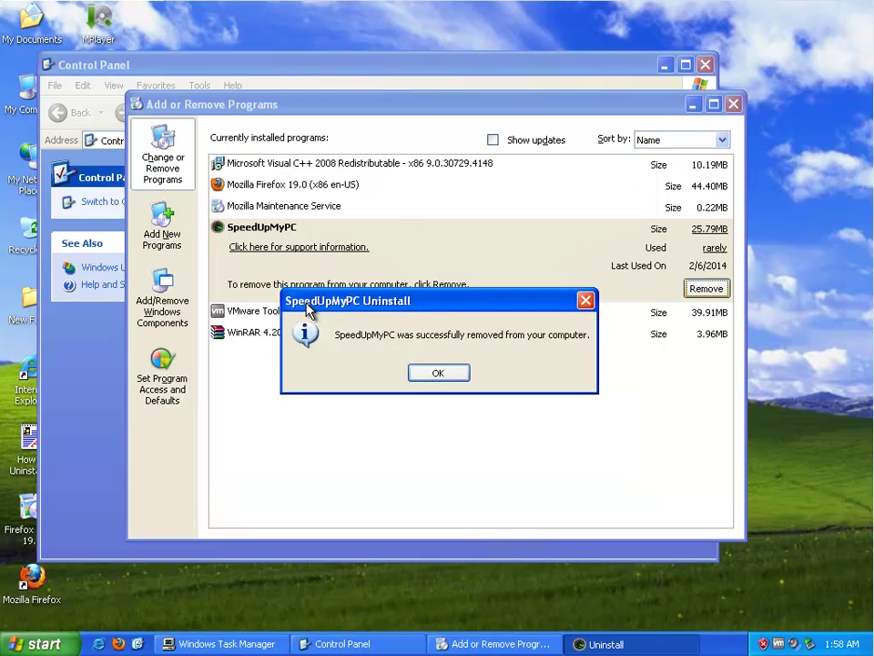
pyautogui.click(443, 379)
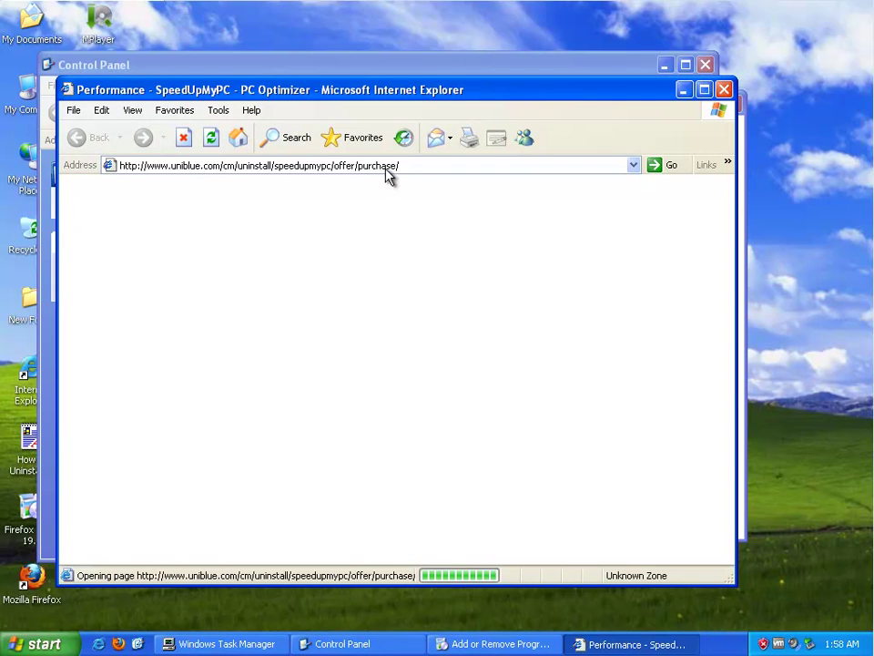
# Close the Uniblue SpeedUpMyPC offer page, the Add or Remove Programs window and Control Panel.
pyautogui.click(276, 167)
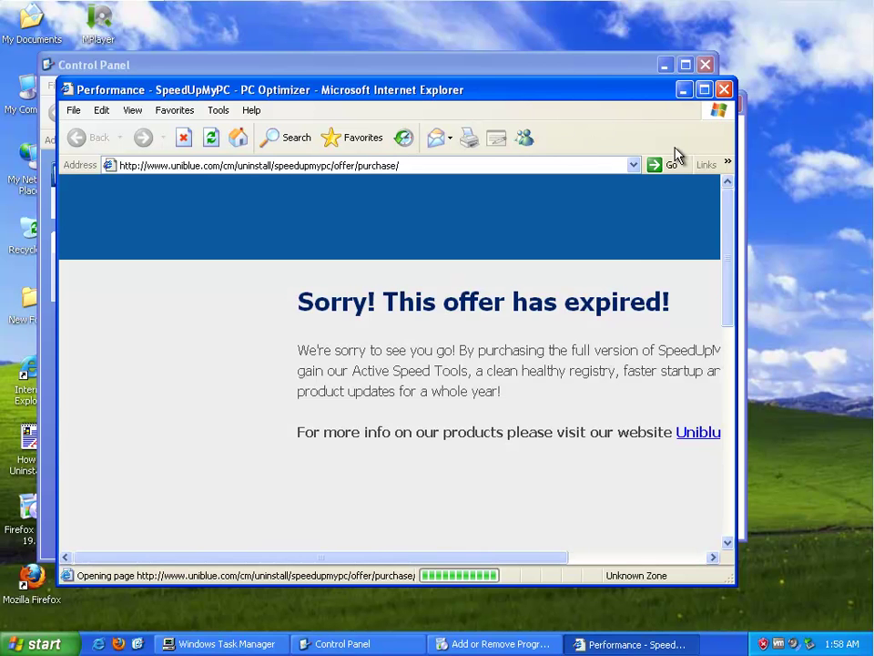
pyautogui.moveTo(441, 564)
pyautogui.mouseDown()
pyautogui.moveTo(552, 563)
pyautogui.moveTo(437, 553)
pyautogui.mouseUp()
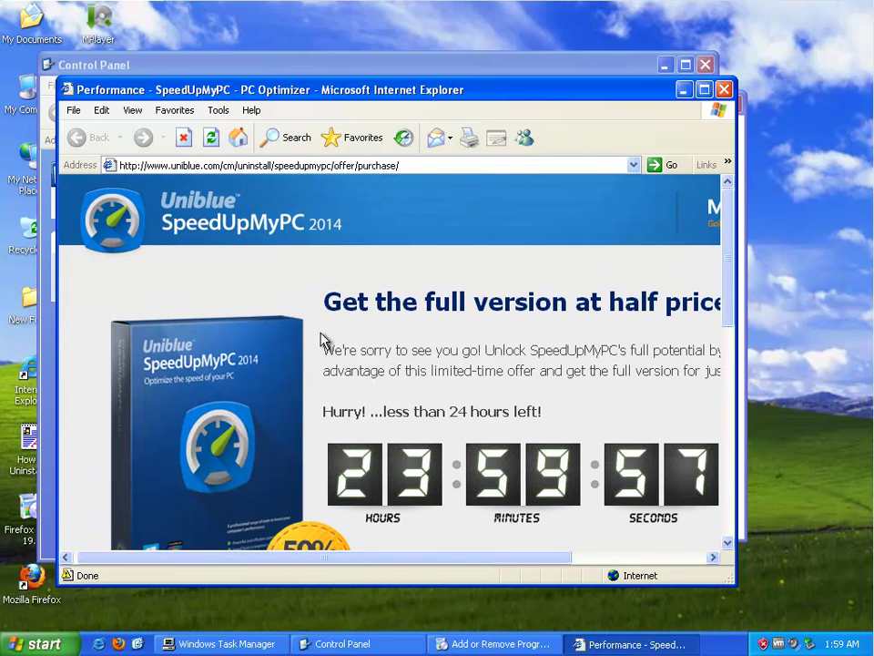
pyautogui.click(558, 382)
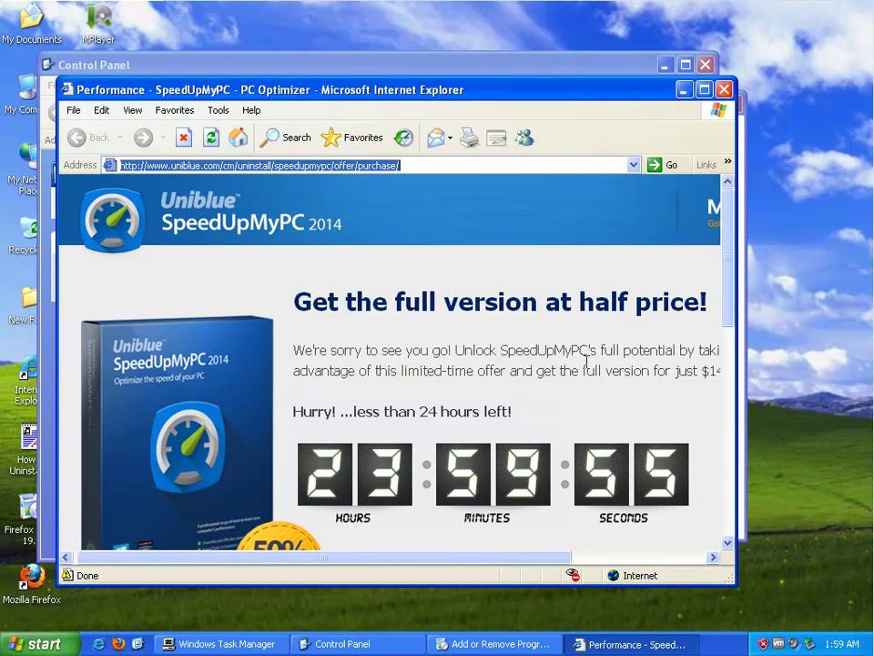
pyautogui.click(724, 89)
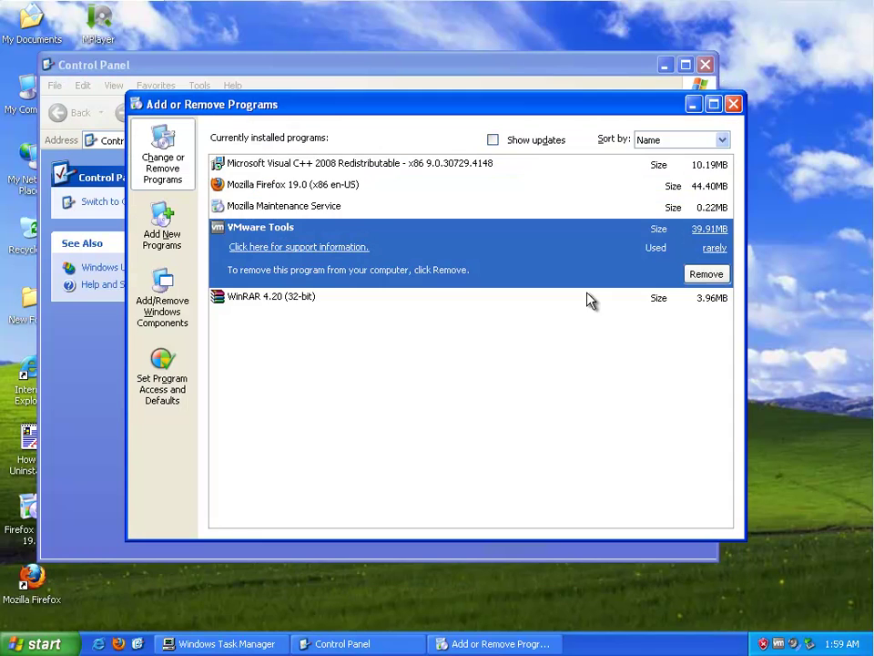
pyautogui.click(733, 104)
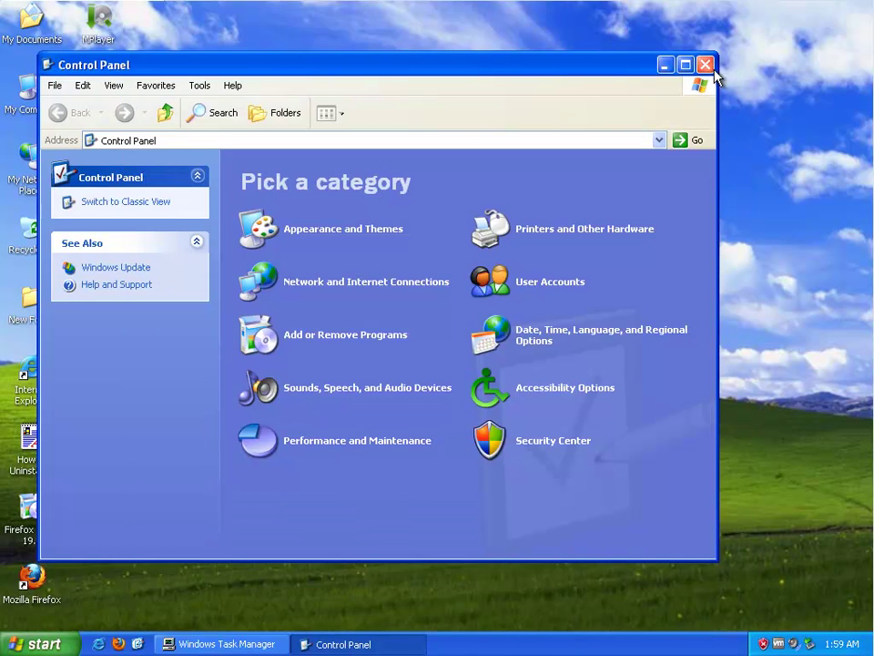
pyautogui.click(705, 64)
pyautogui.click(46, 645)
pyautogui.click(258, 613)
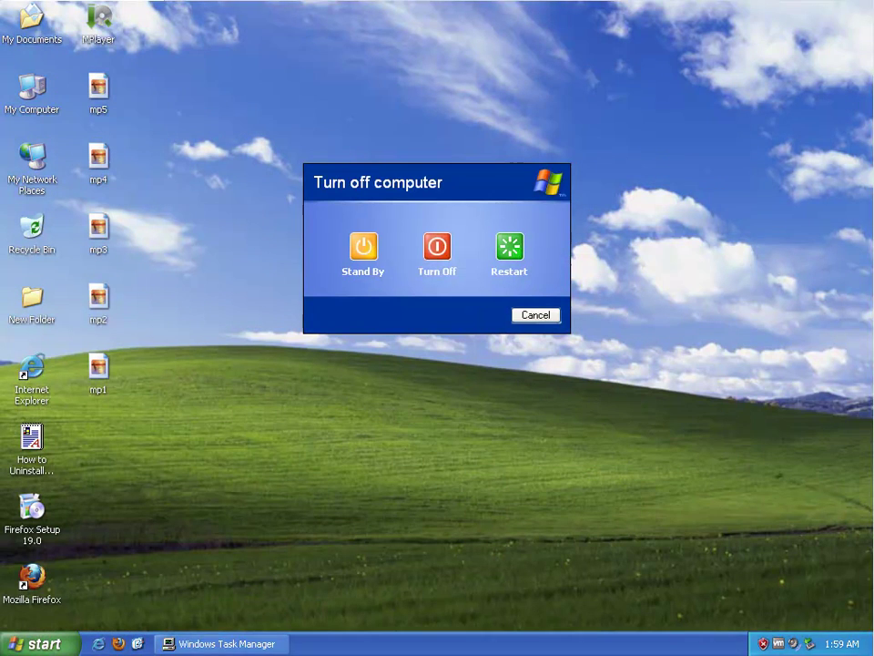
pyautogui.click(538, 317)
pyautogui.rightClick(323, 397)
pyautogui.click(343, 417)
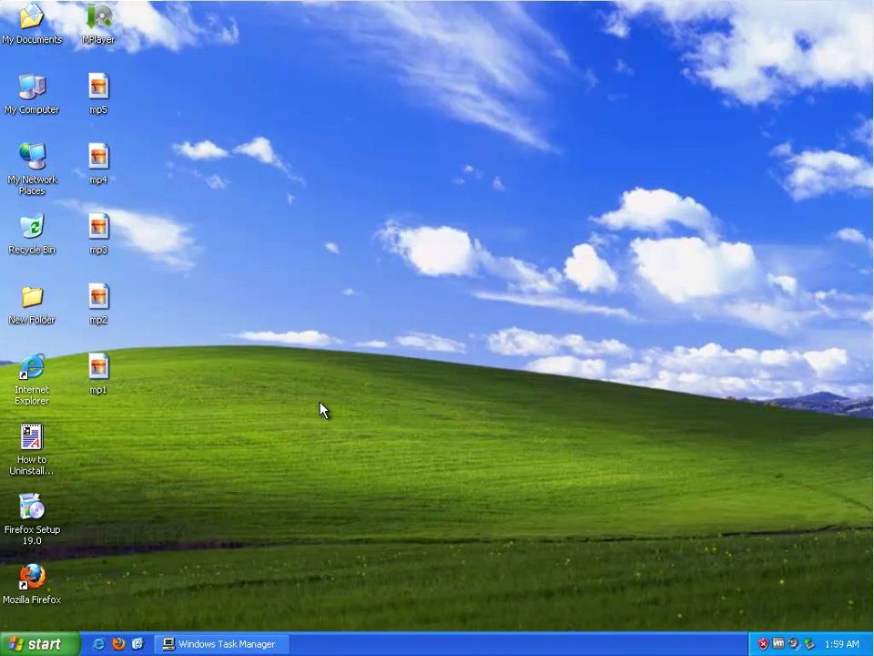
# Launch Internet Explorer without making it the default browser and inspect the home page address in Internet Options.
pyautogui.click(98, 644)
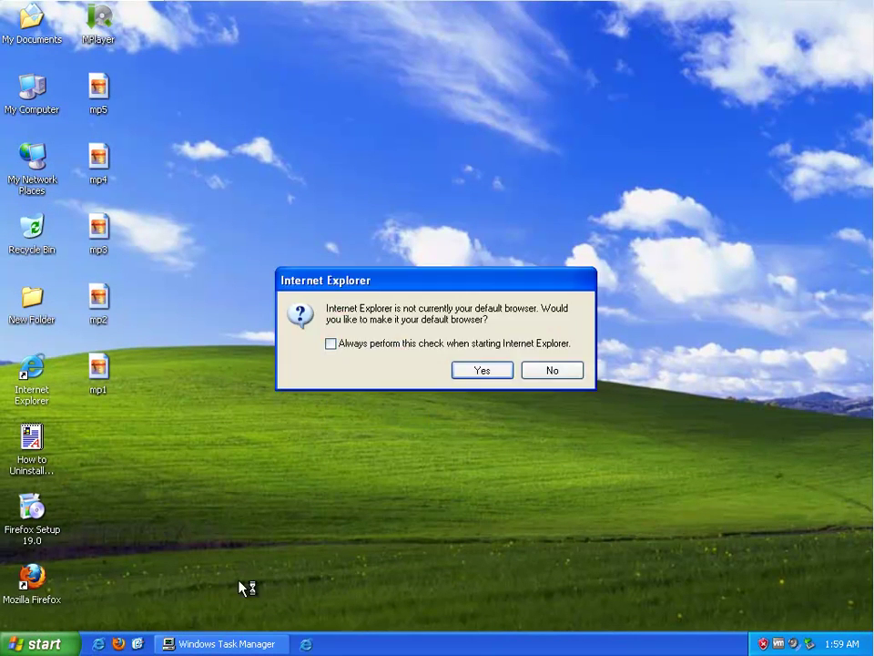
pyautogui.click(537, 370)
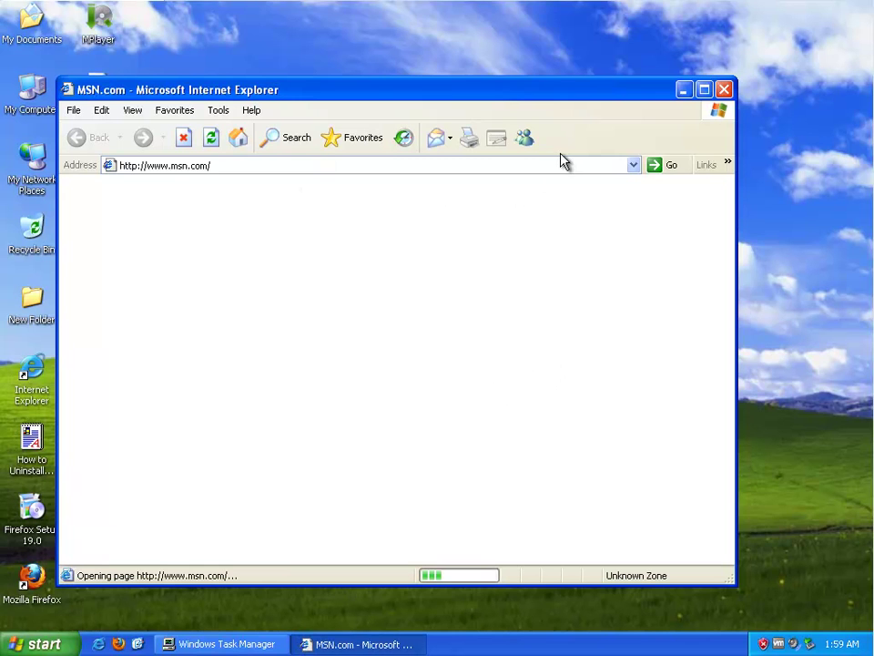
pyautogui.click(219, 110)
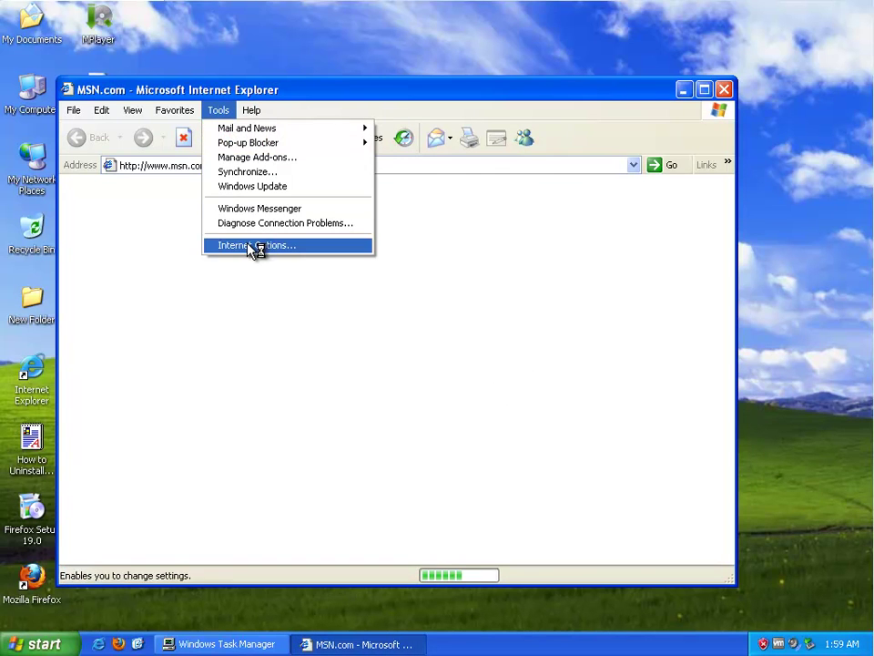
pyautogui.click(250, 245)
pyautogui.moveTo(302, 191); pyautogui.dragTo(239, 191)
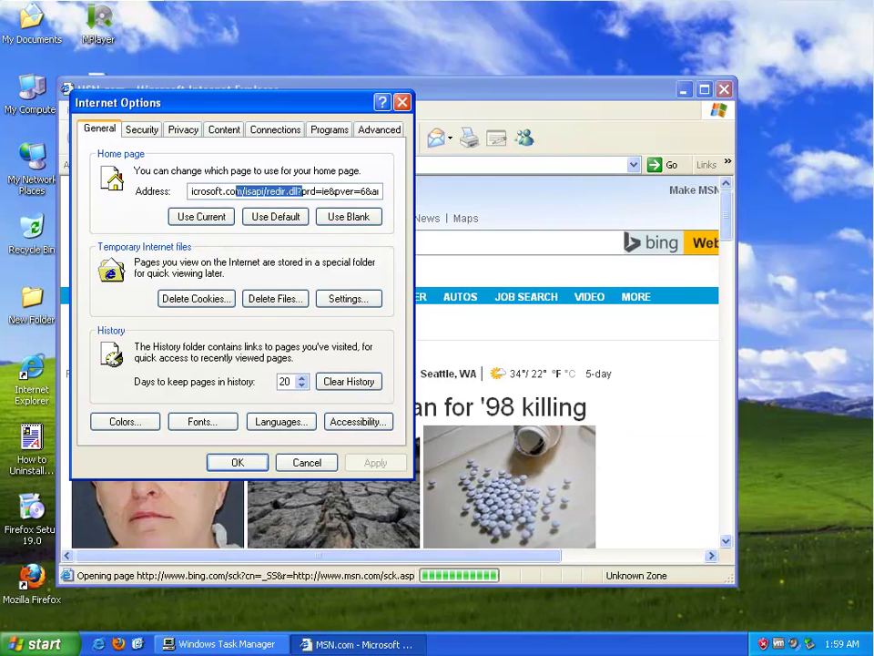
pyautogui.moveTo(297, 113); pyautogui.dragTo(619, 183)
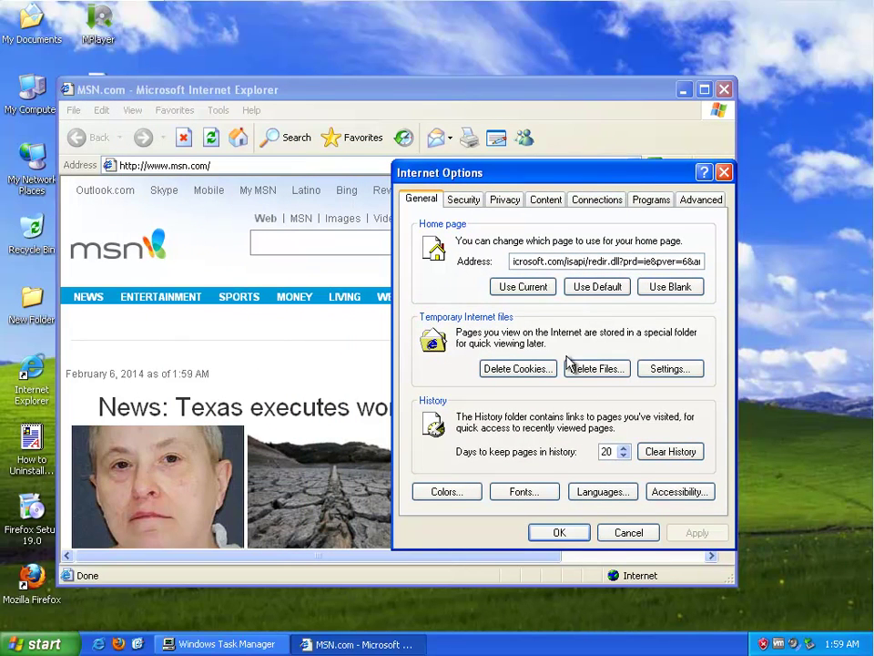
# Inspect the add-ons used by Internet Explorer for leftovers and leave Internet Options without changes.
pyautogui.click(652, 201)
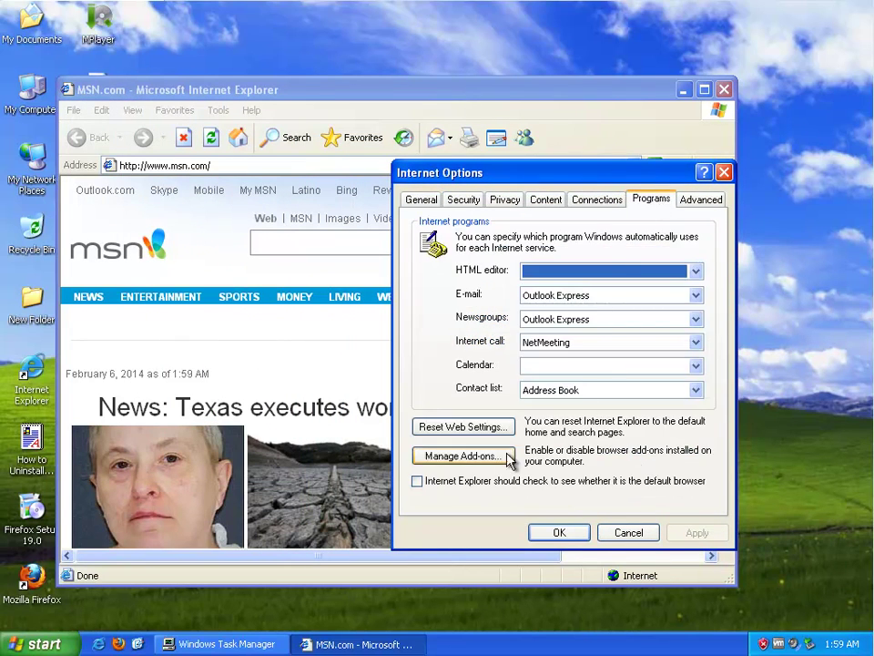
pyautogui.click(451, 454)
pyautogui.click(468, 310)
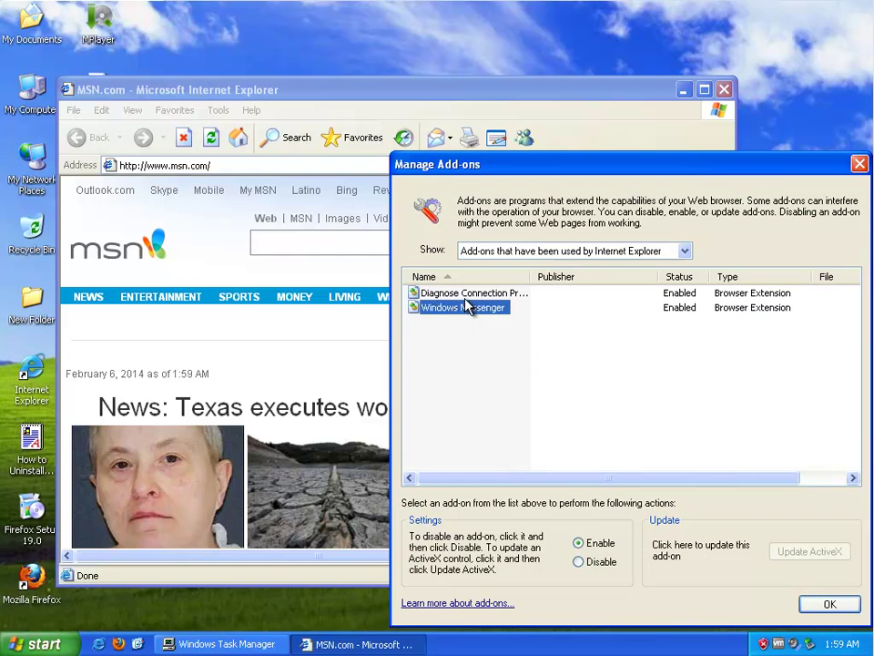
pyautogui.press('Up')
pyautogui.click(829, 604)
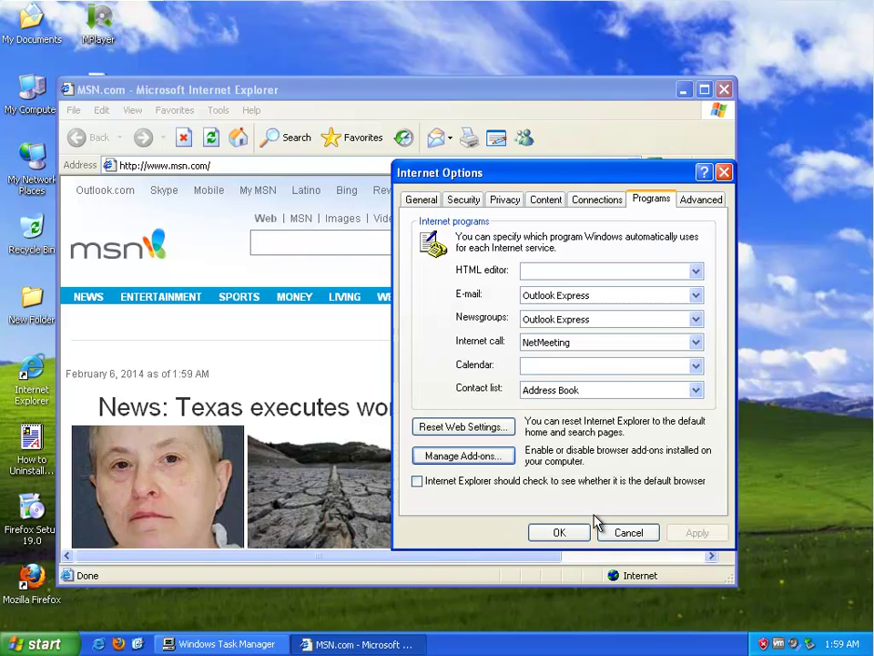
pyautogui.click(616, 536)
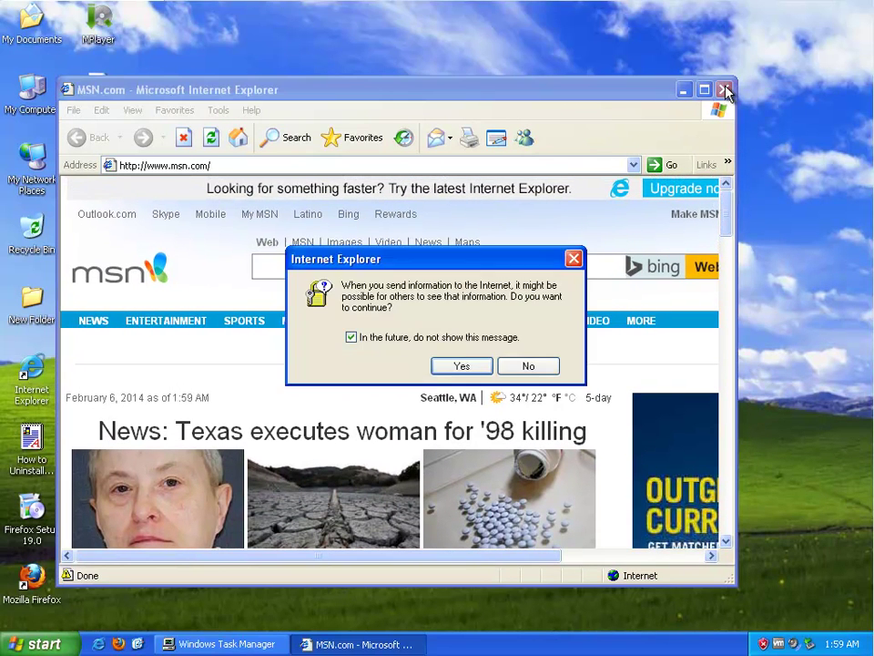
# Decline the prompts about sending information and leaving a secure connection, and close Internet Explorer.
pyautogui.click(525, 367)
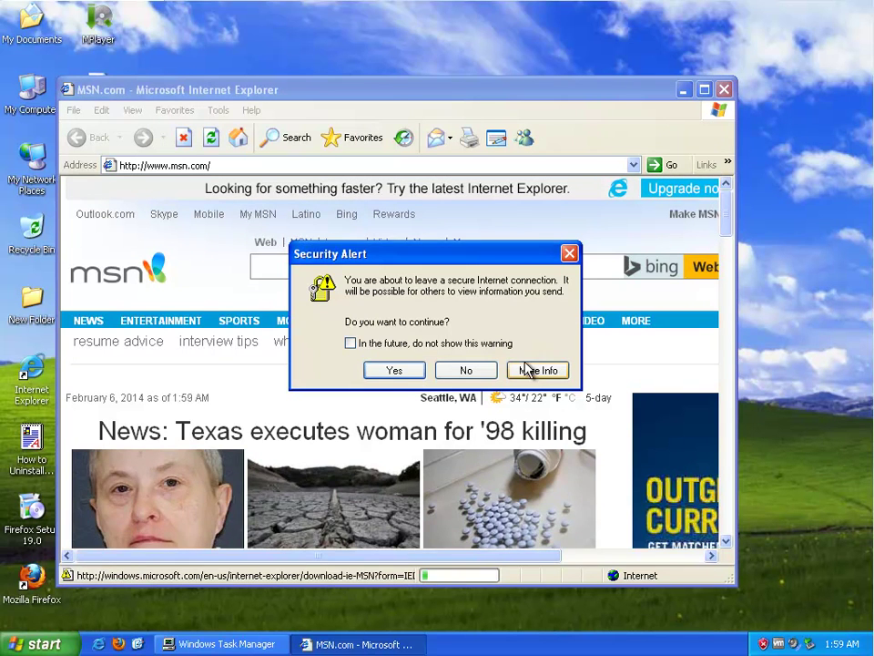
pyautogui.click(446, 375)
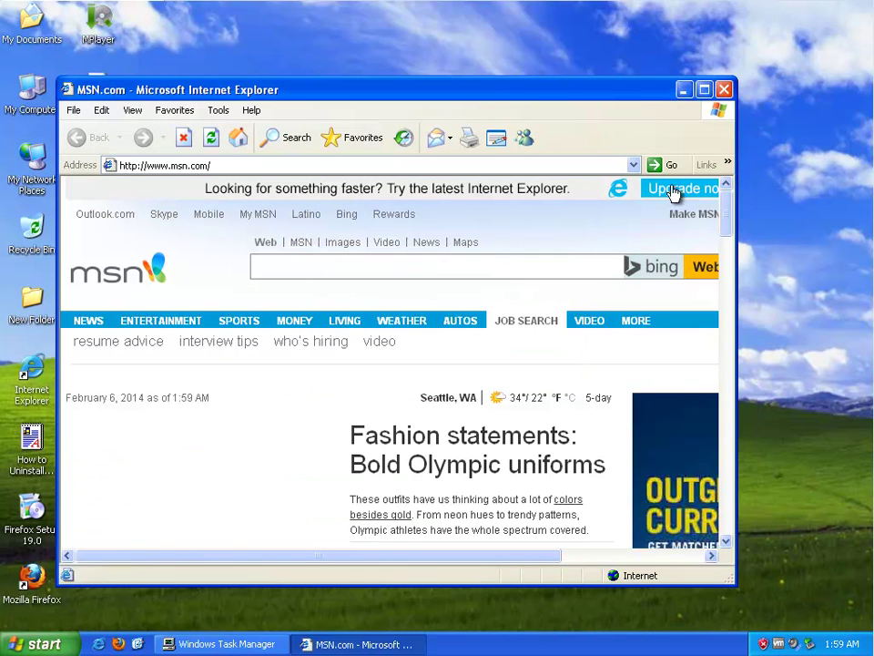
pyautogui.click(724, 89)
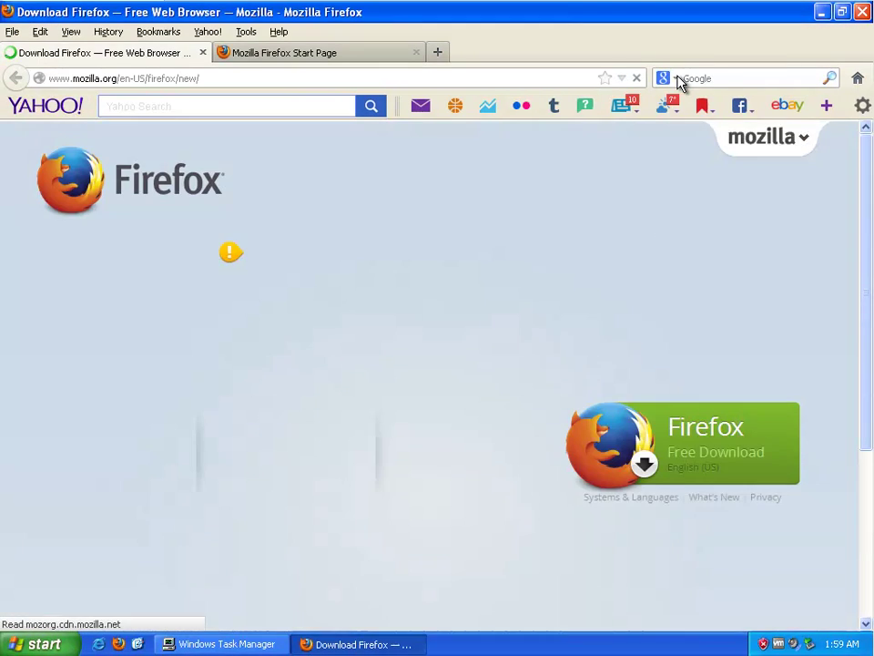
# In Firefox, remove Yahoo from the installed search engines and place Google first in the list.
pyautogui.click(674, 79)
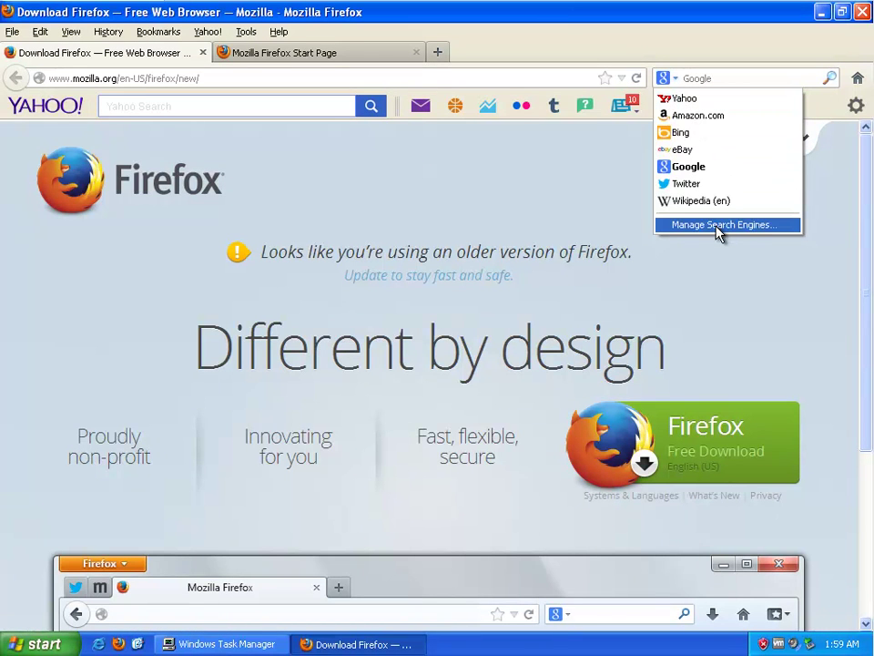
pyautogui.click(717, 225)
pyautogui.click(344, 239)
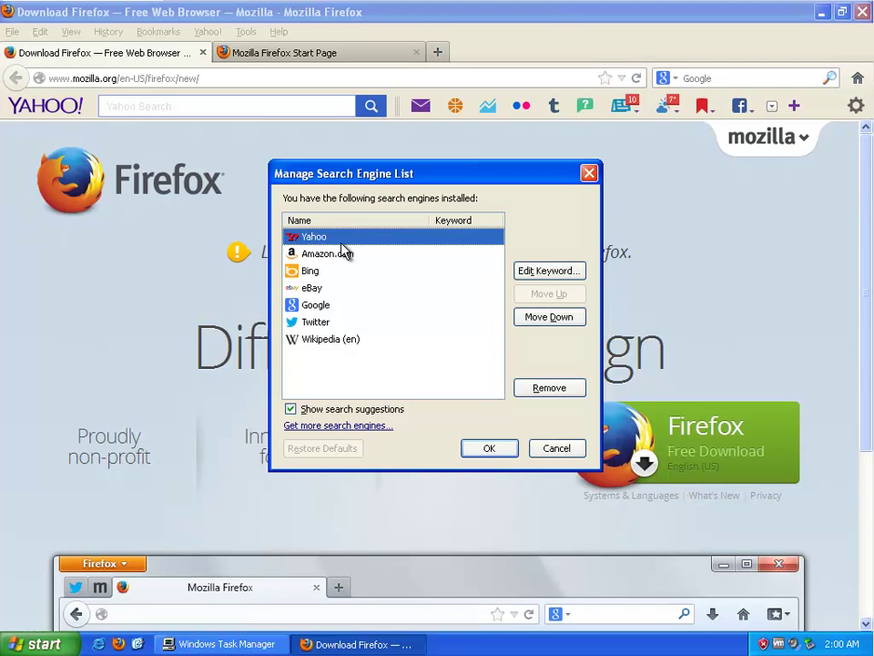
pyautogui.click(549, 388)
pyautogui.click(316, 288)
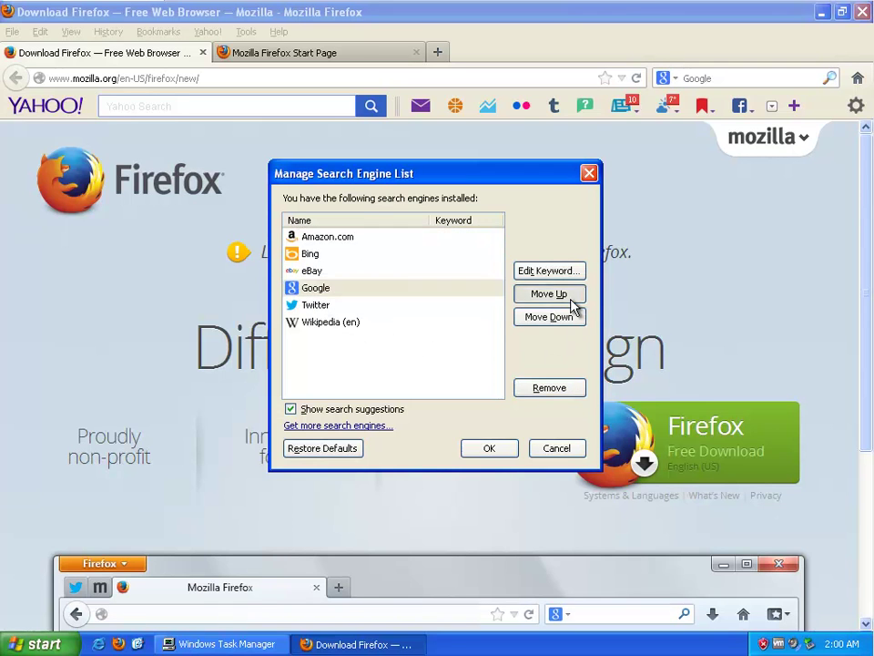
pyautogui.click(566, 298)
pyautogui.click(566, 299)
pyautogui.click(566, 299)
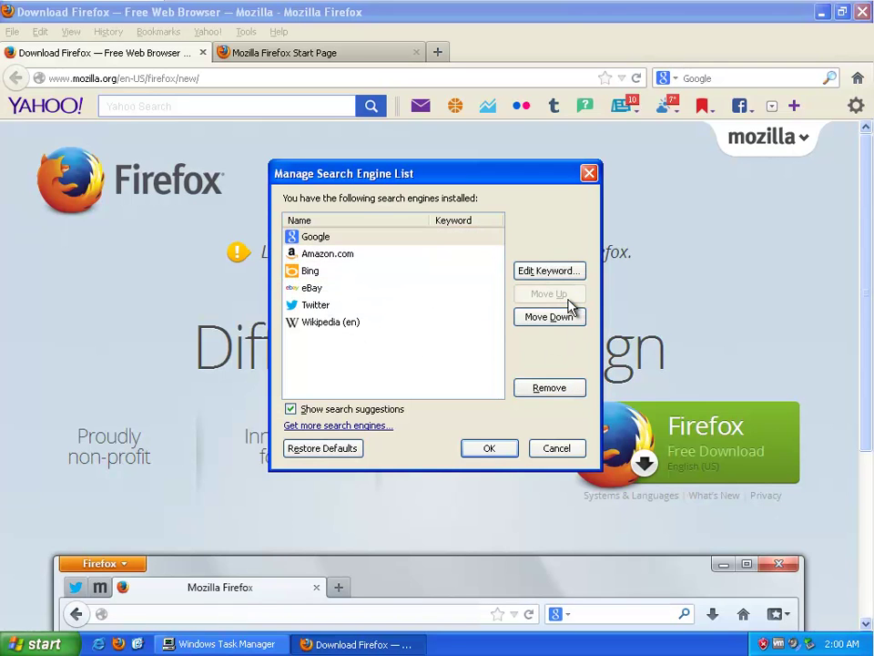
pyautogui.click(489, 448)
# Review the details of the Yahoo! Toolbar extension in Firefox and remove it.
pyautogui.click(246, 33)
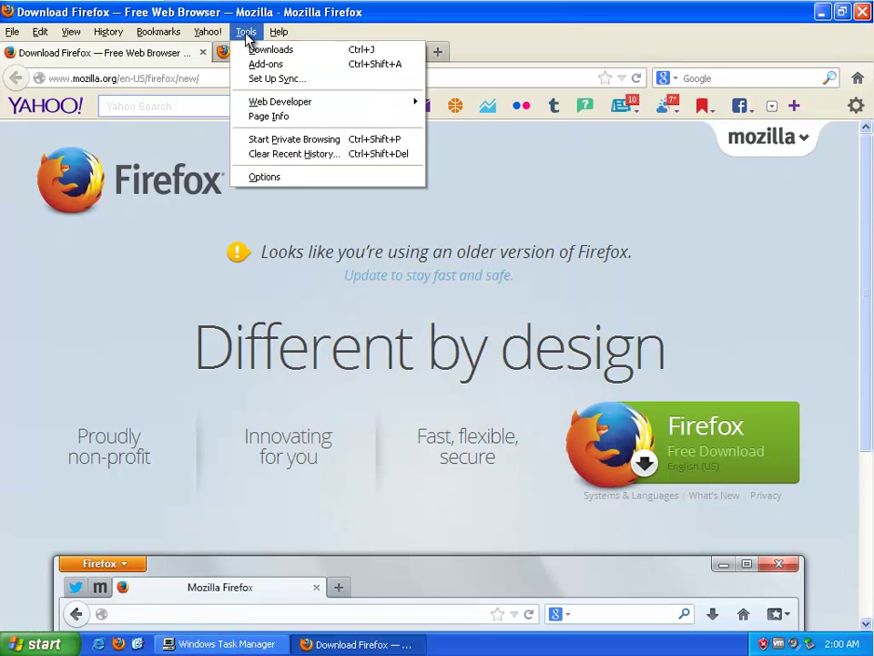
pyautogui.click(277, 67)
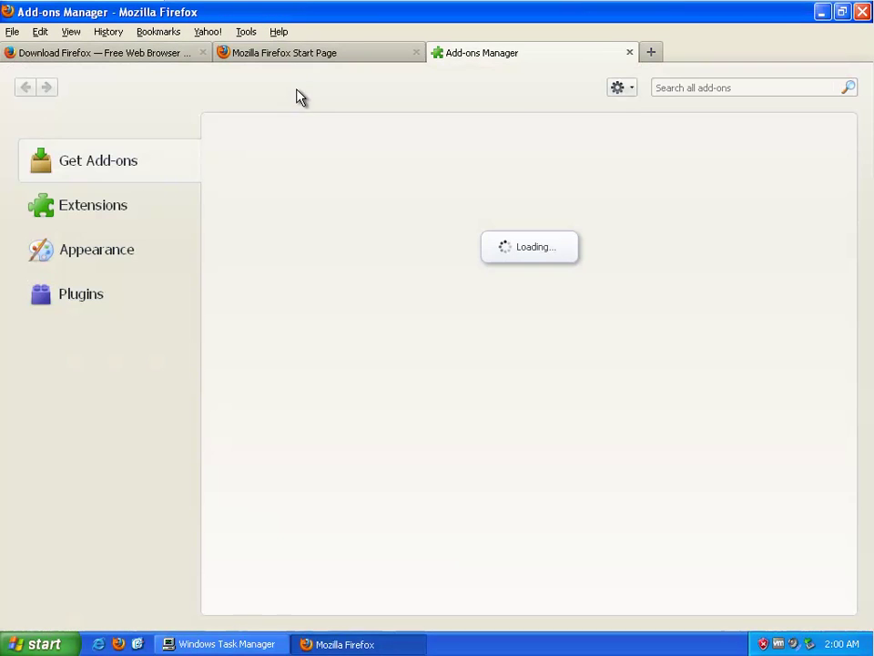
pyautogui.click(117, 219)
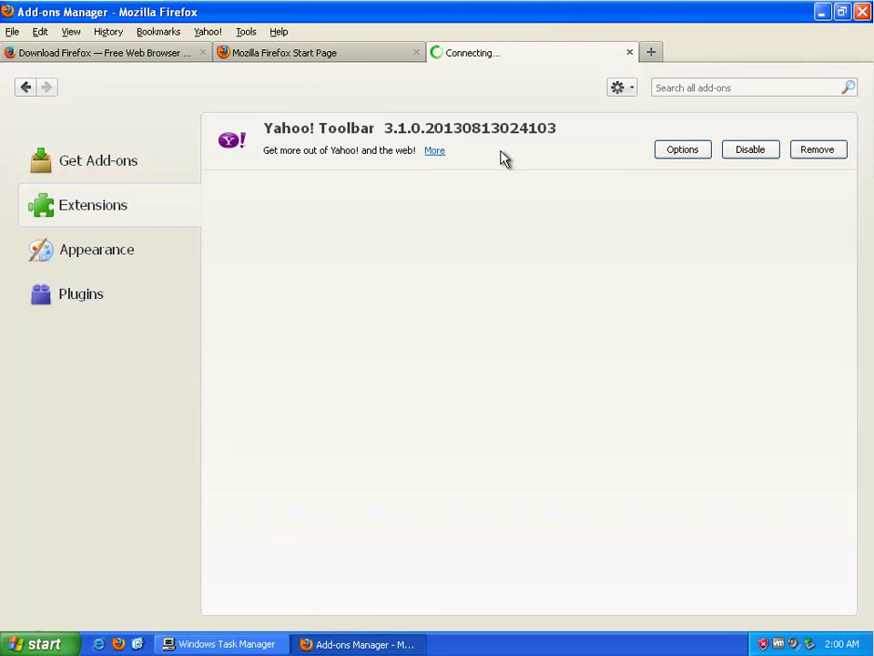
pyautogui.click(430, 151)
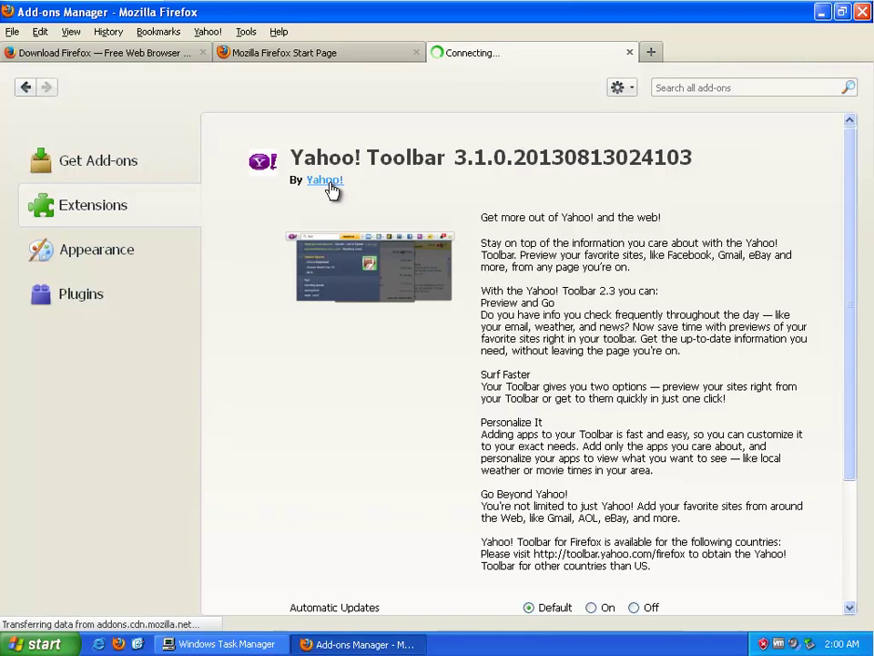
pyautogui.scroll(-3, 656, 410)
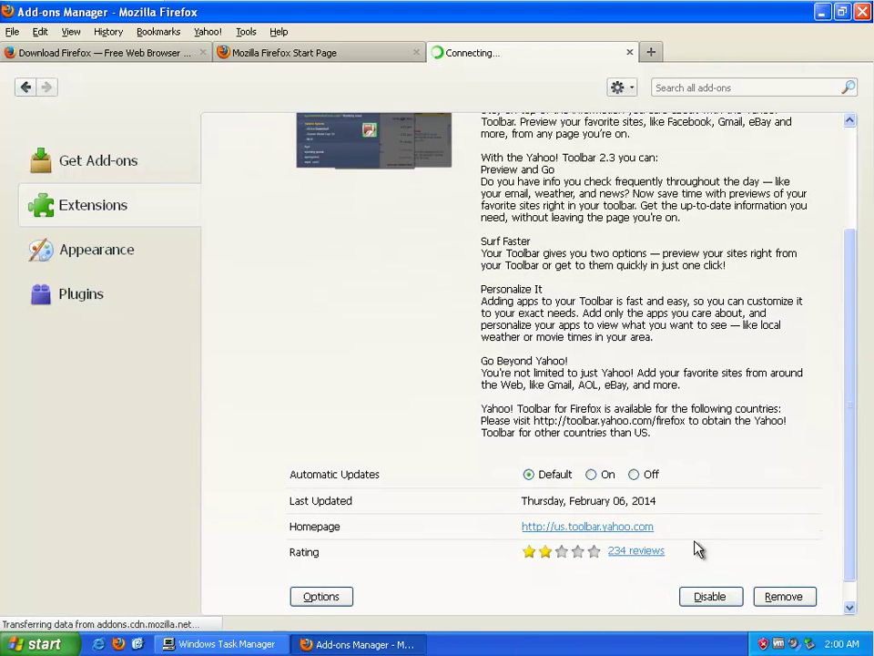
pyautogui.click(776, 598)
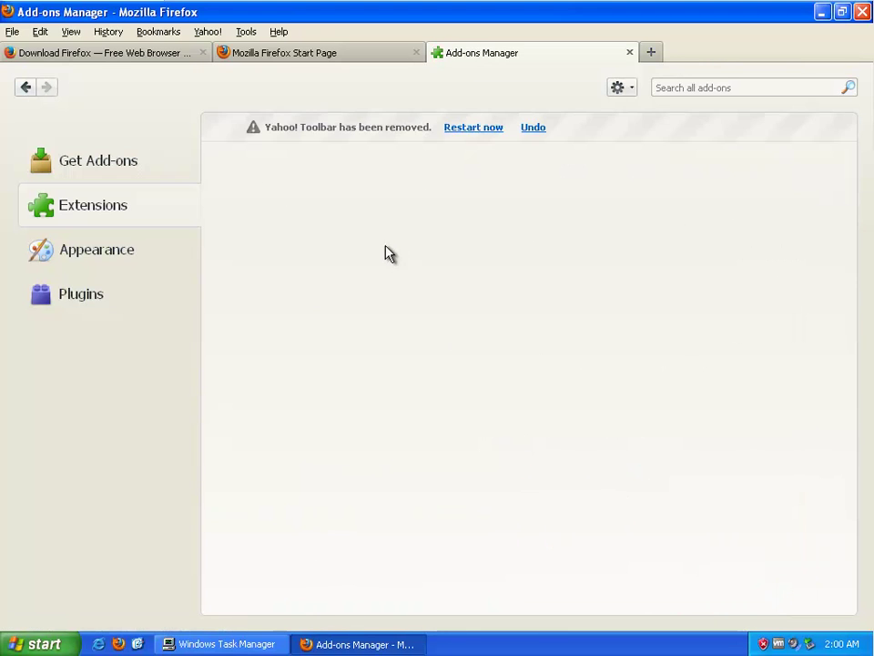
# Clear the Firefox history for the time range Everything, including Offline Website Data and Site Preferences, and accept the options.
pyautogui.click(245, 33)
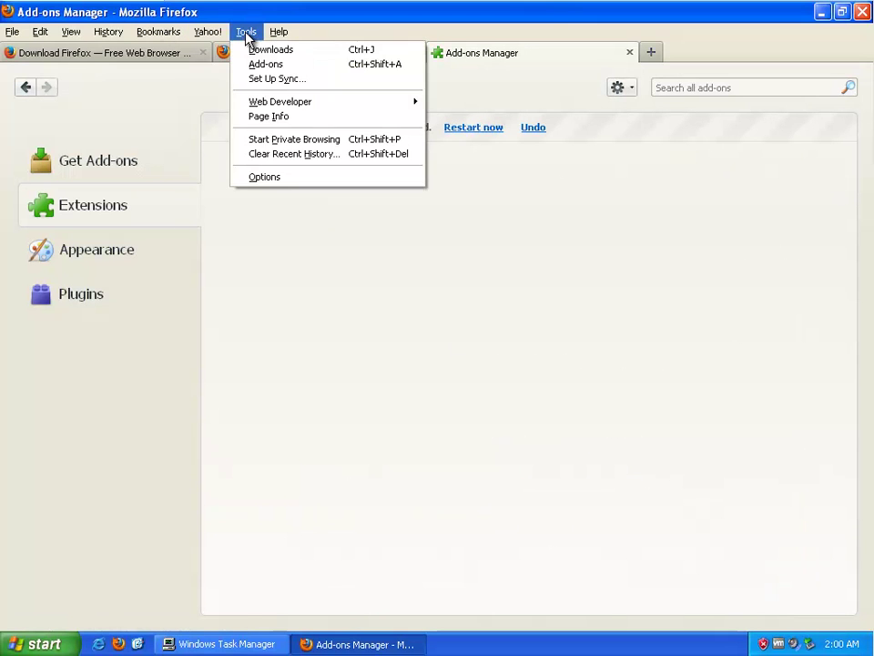
pyautogui.click(264, 178)
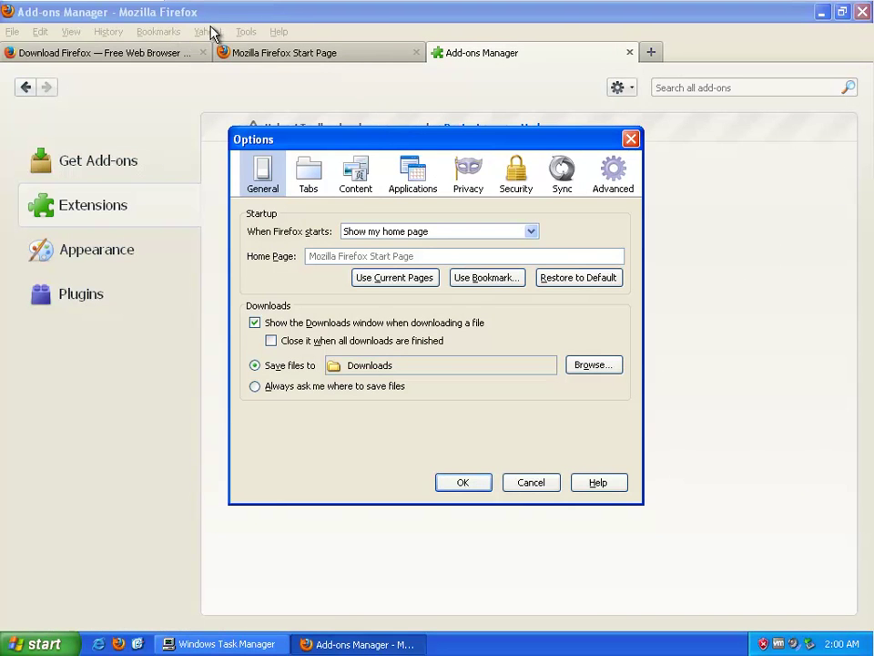
pyautogui.click(472, 189)
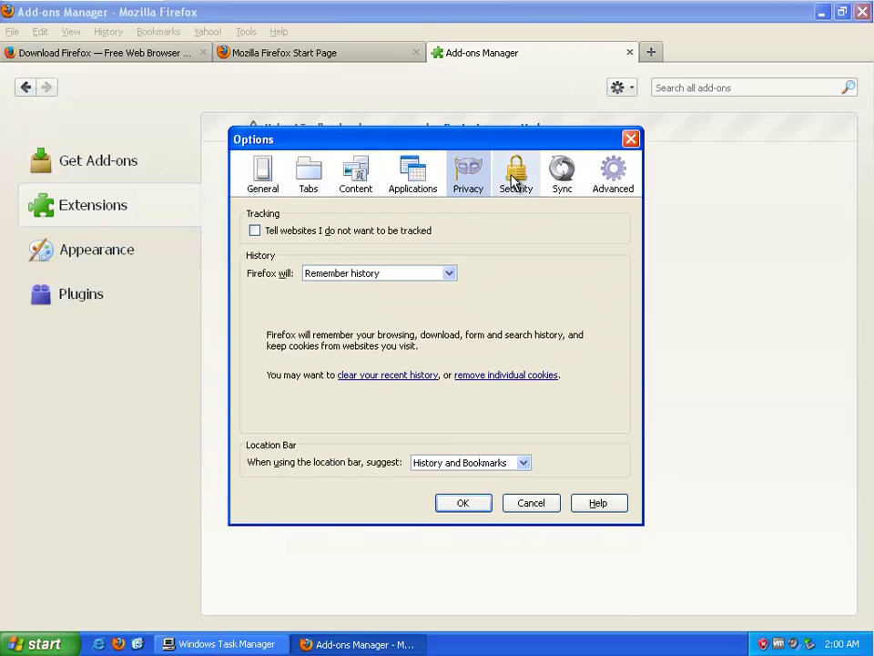
pyautogui.click(416, 376)
pyautogui.click(480, 301)
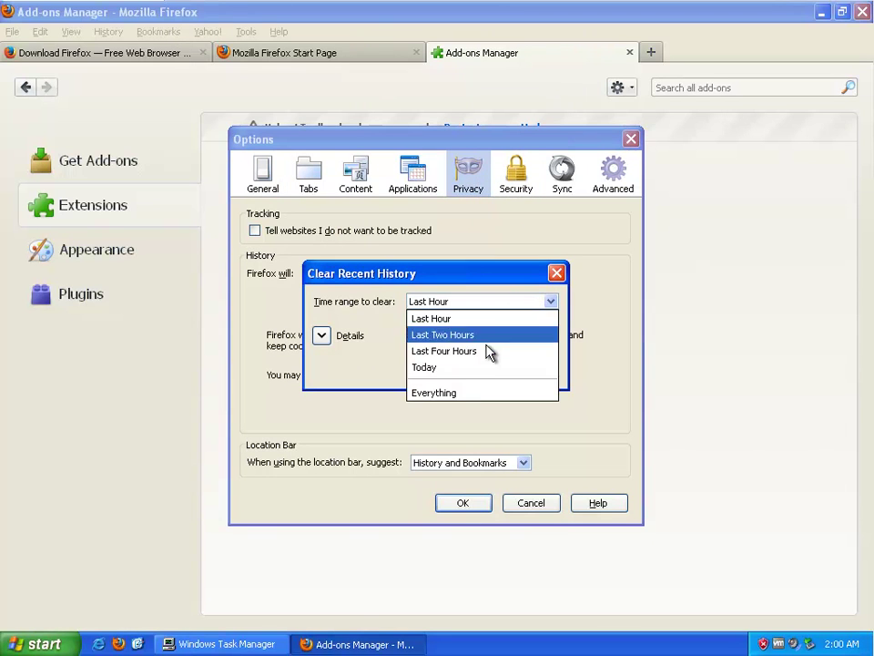
pyautogui.click(472, 393)
pyautogui.click(369, 500)
pyautogui.click(360, 514)
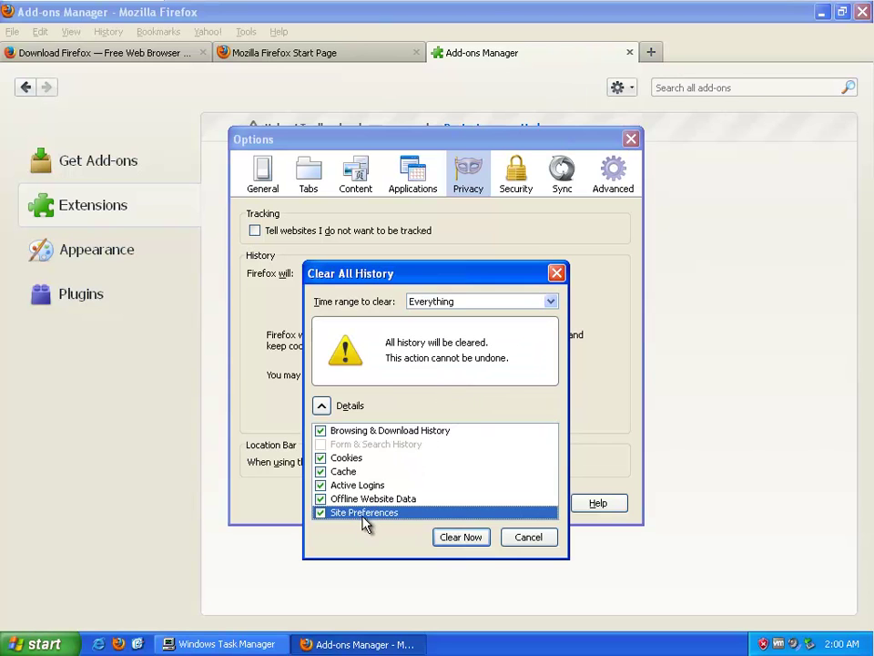
pyautogui.click(455, 537)
pyautogui.click(462, 504)
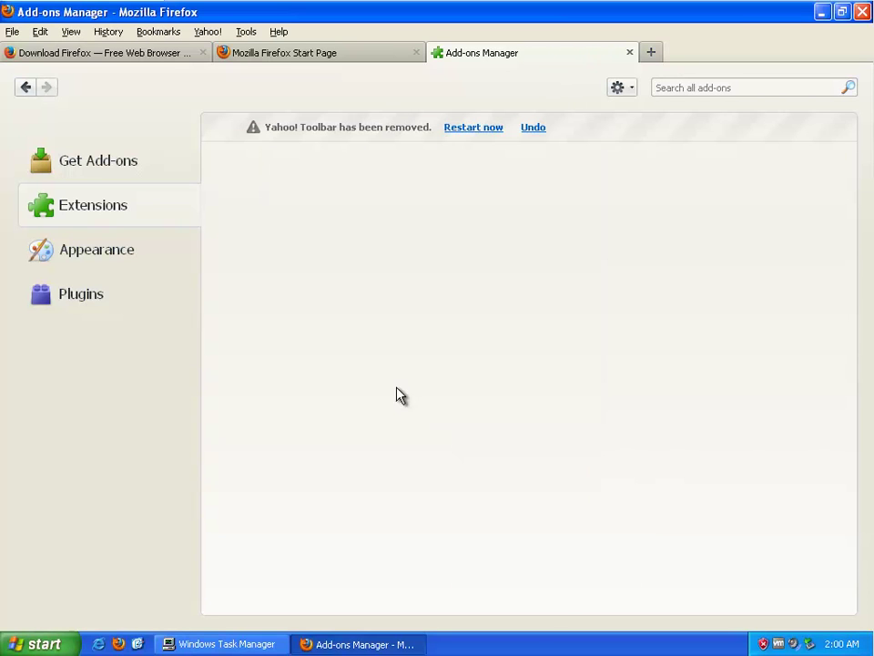
# Restart Firefox, closing all open tabs, check its search engine list for leftovers and close the browser.
pyautogui.click(863, 13)
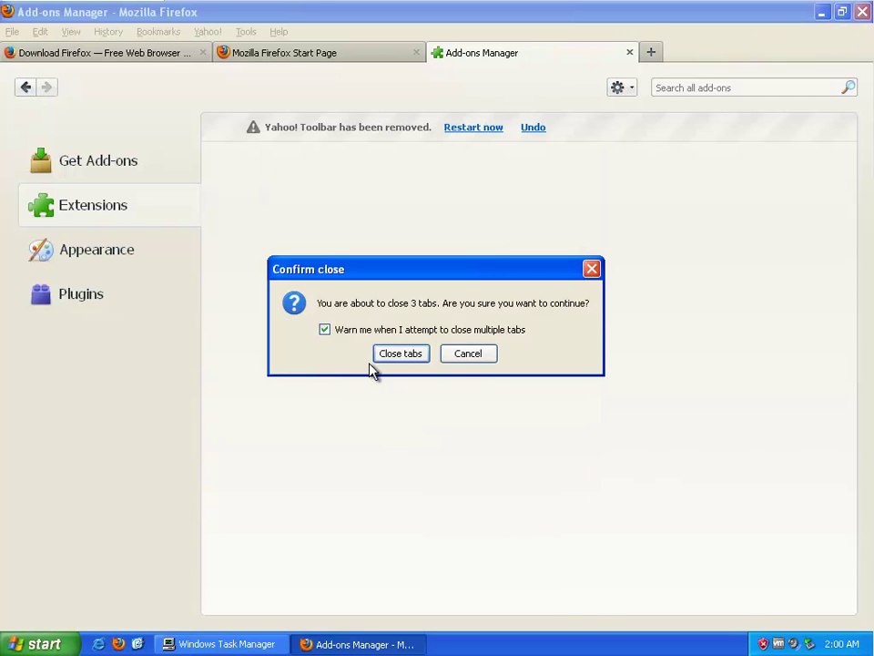
pyautogui.click(401, 356)
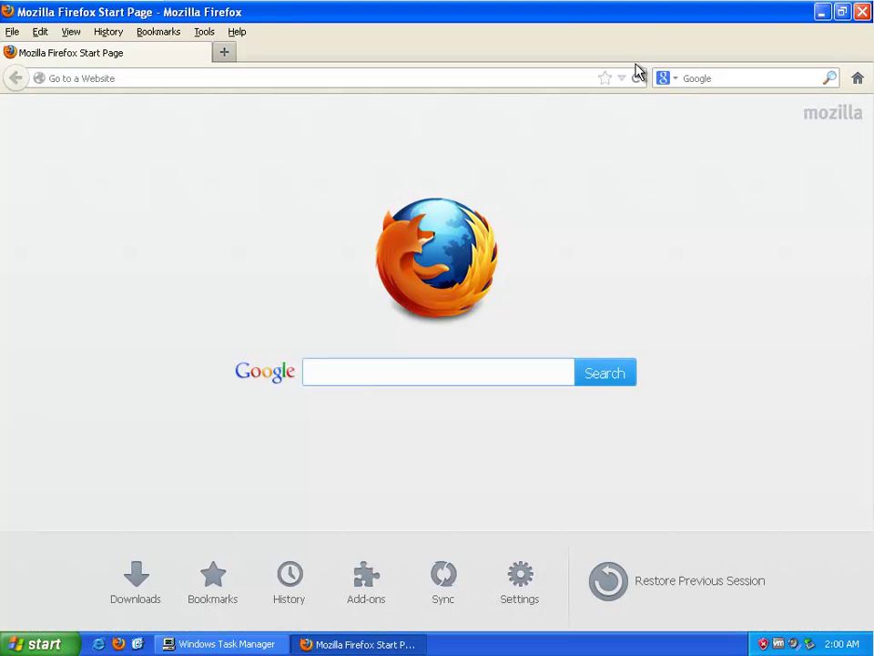
pyautogui.click(665, 78)
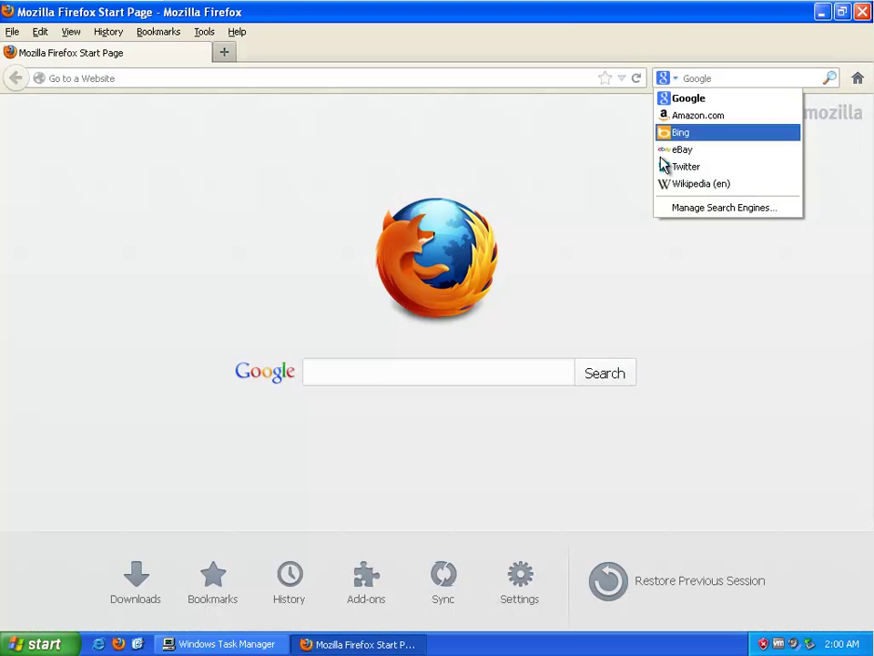
pyautogui.click(664, 290)
pyautogui.click(861, 12)
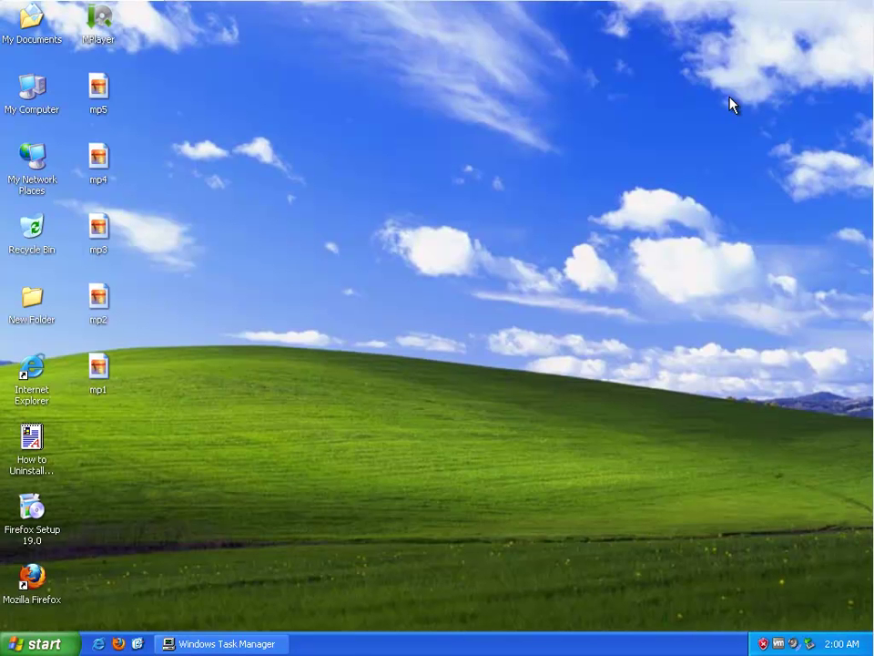
# Open the mp1 picture from the desktop to review the offer shown in the MPlayer installer.
pyautogui.rightClick(394, 249)
pyautogui.click(411, 272)
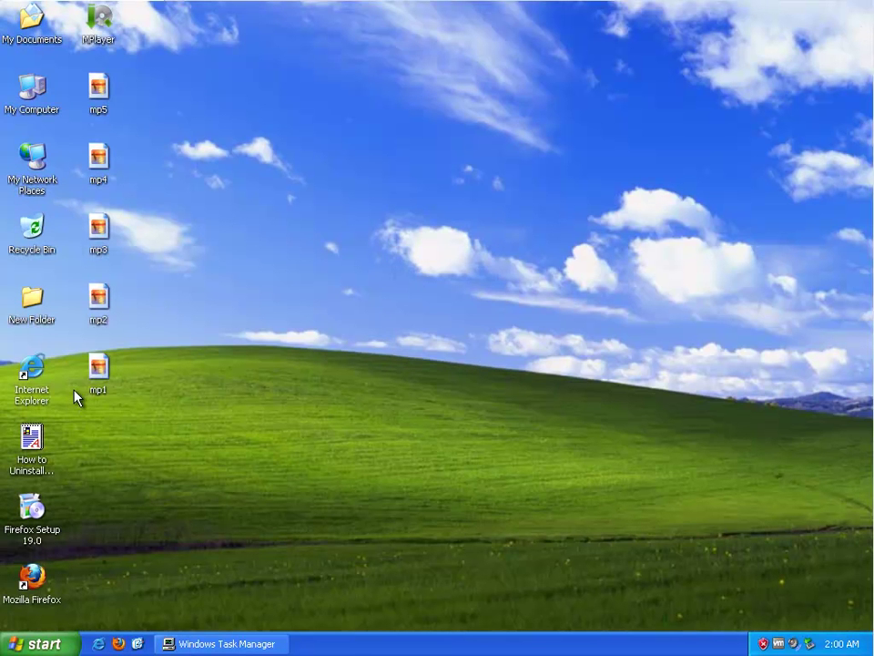
pyautogui.doubleClick(96, 372)
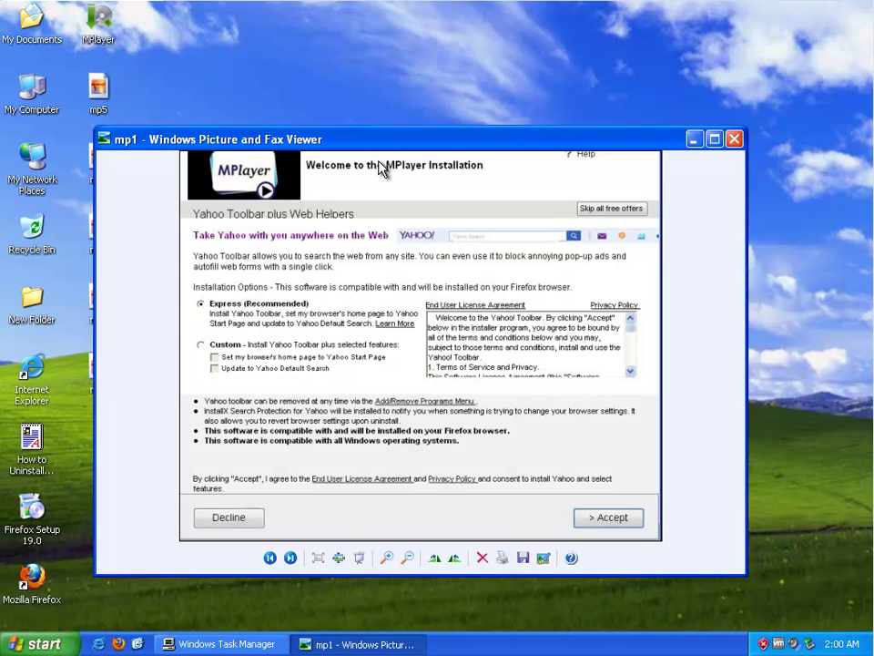
# Search all files and folders in My Computer for file names containing YAHOO.
pyautogui.doubleClick(30, 80)
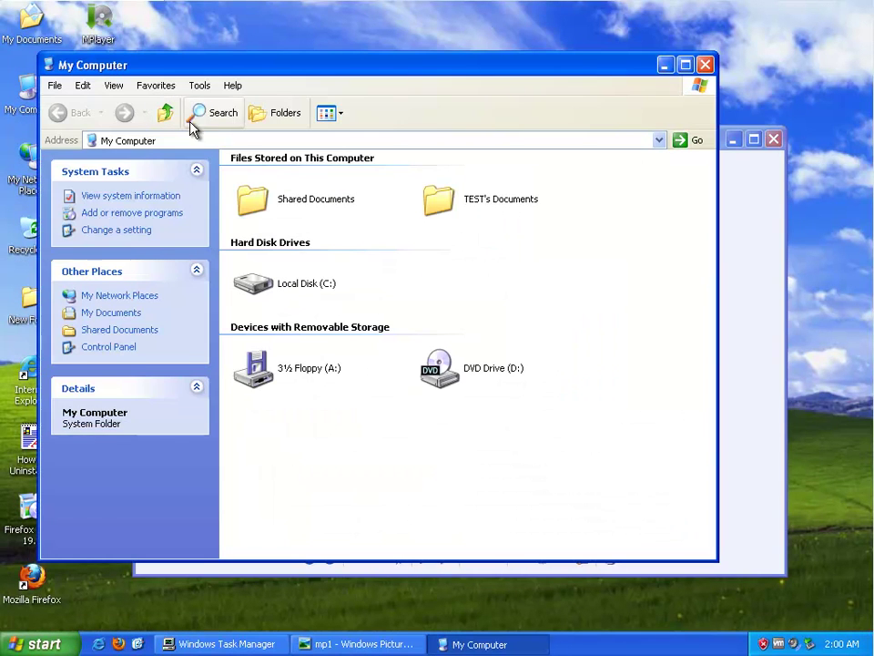
pyautogui.click(209, 118)
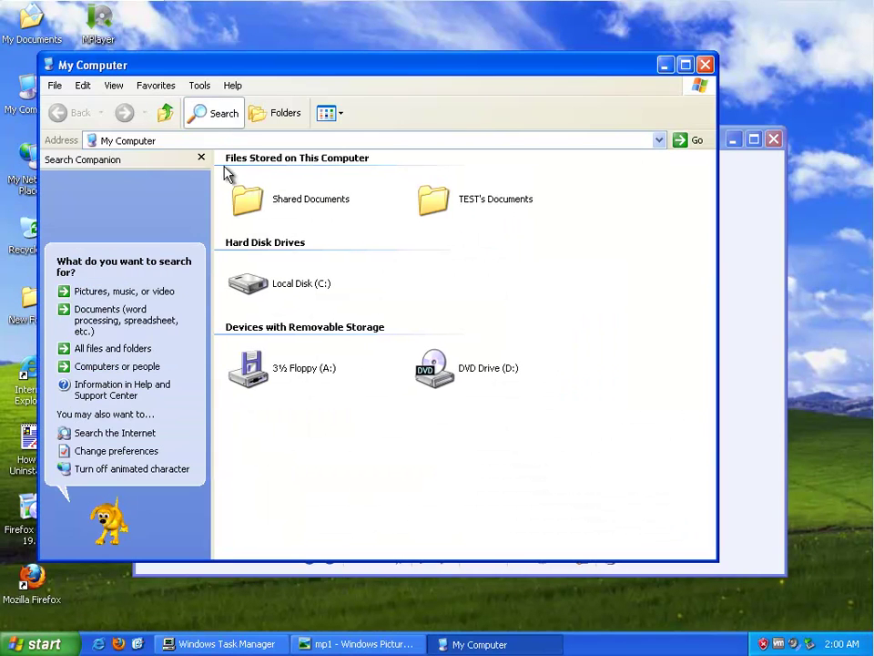
pyautogui.click(113, 349)
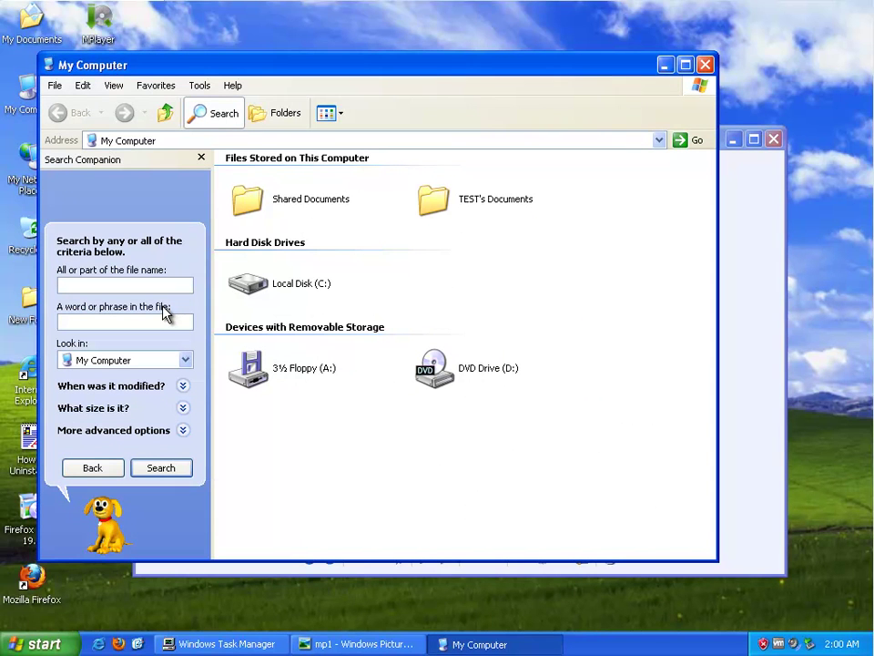
pyautogui.write('YAHOO')
pyautogui.press('Return')
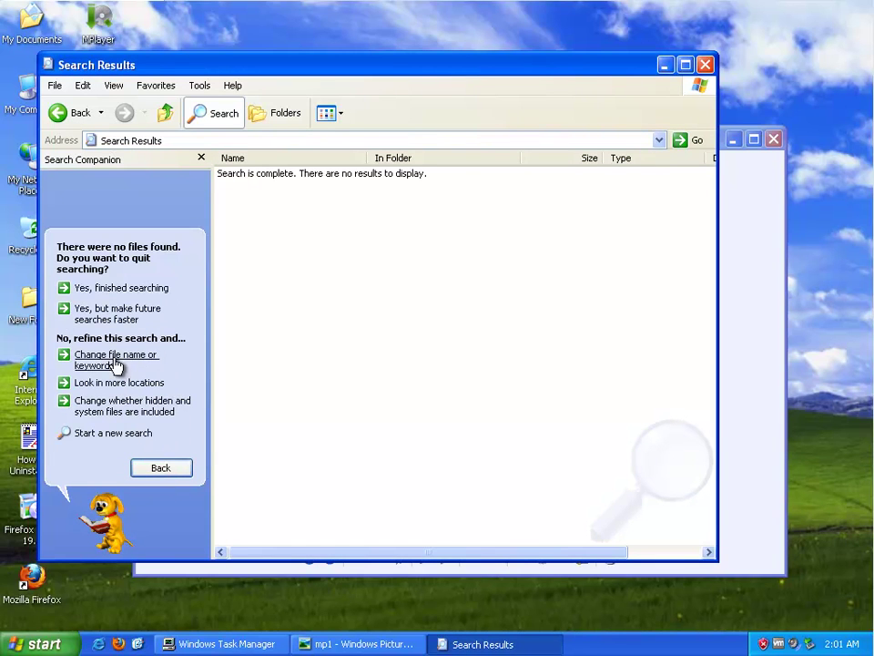
pyautogui.click(121, 363)
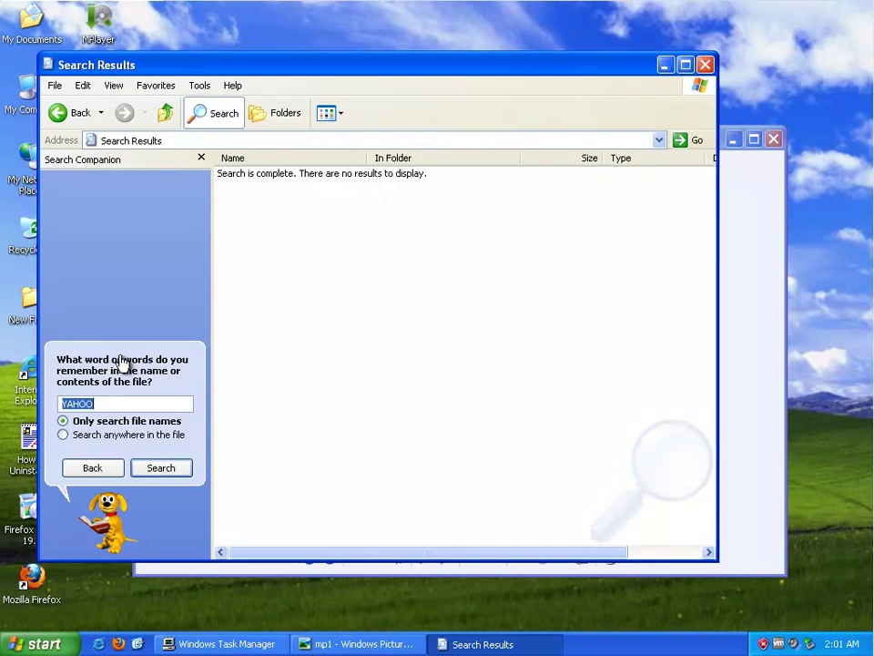
pyautogui.click(109, 470)
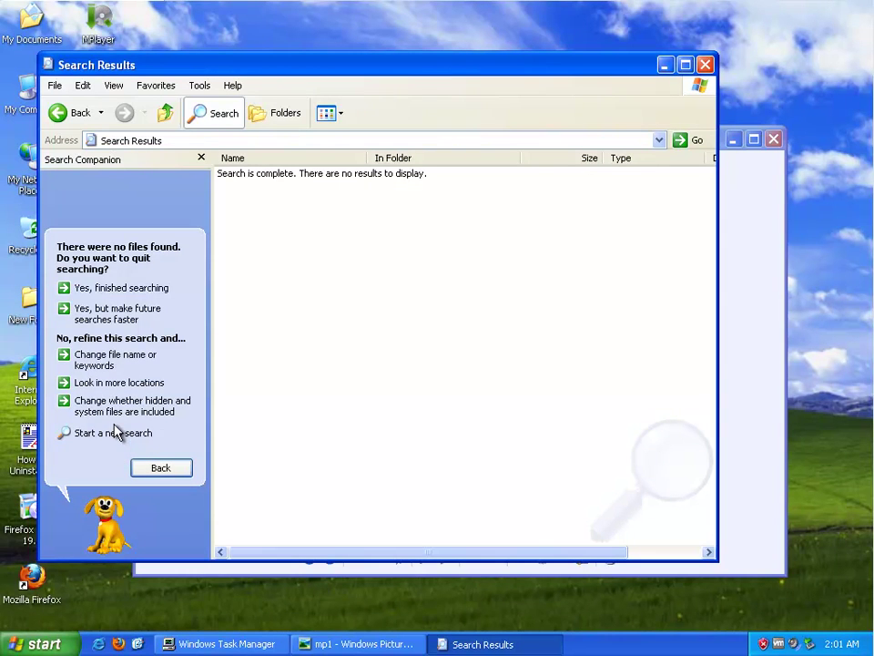
# Repeat the YAHOO file search with the expanded scope that includes all files and folders, and minimize the results window.
pyautogui.click(116, 410)
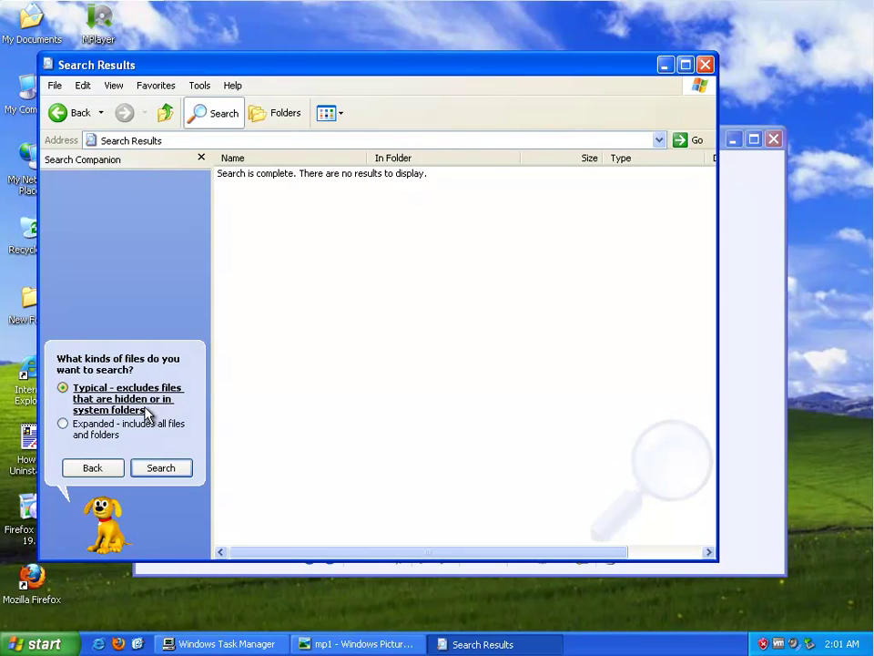
pyautogui.click(94, 432)
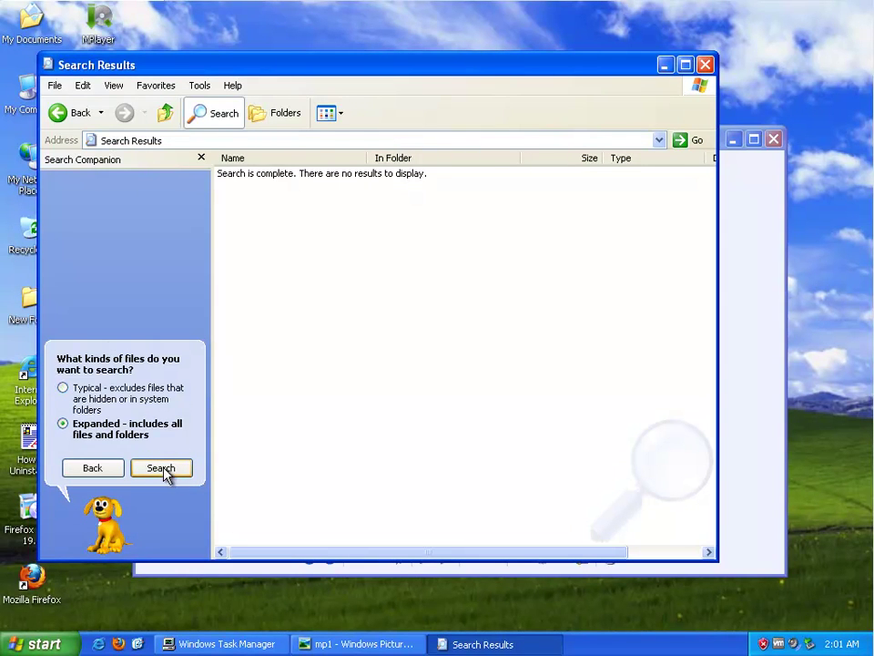
pyautogui.click(162, 469)
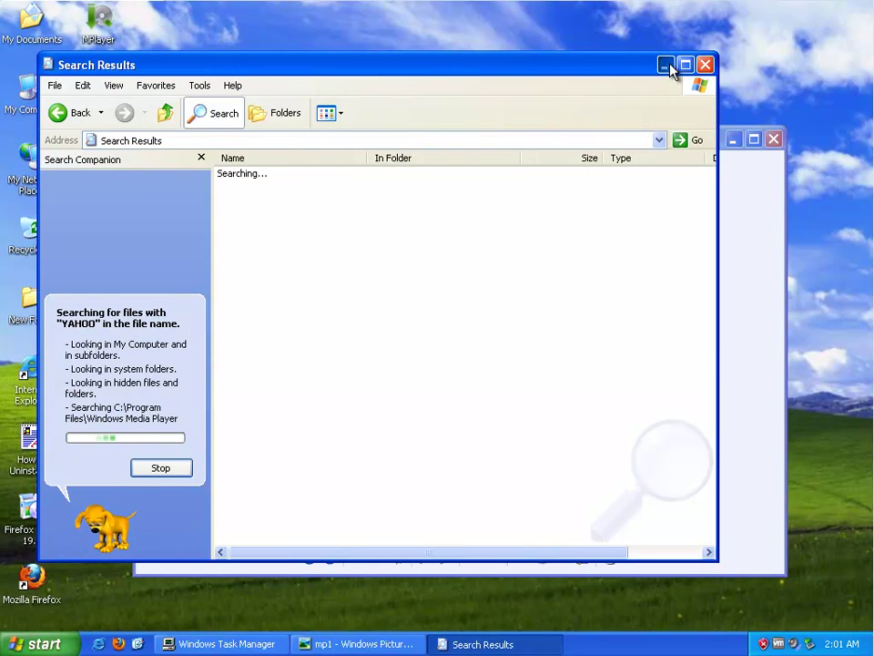
pyautogui.click(666, 65)
# Search all files and folders in My Computer for UNIBLUE, including hidden files, case-sensitive matching and tape backup.
pyautogui.click(330, 557)
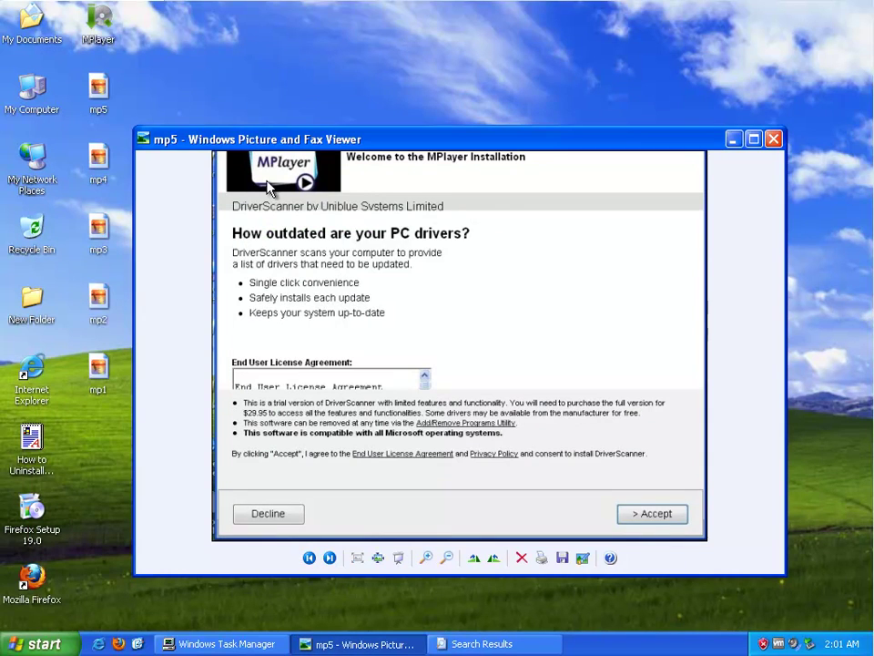
pyautogui.doubleClick(33, 91)
pyautogui.click(244, 138)
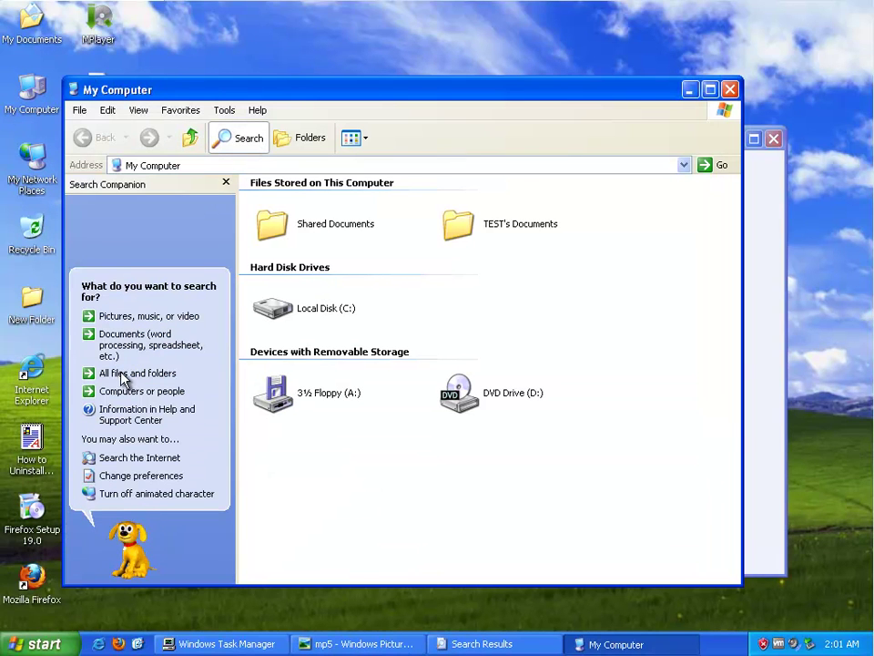
pyautogui.click(129, 375)
pyautogui.click(207, 455)
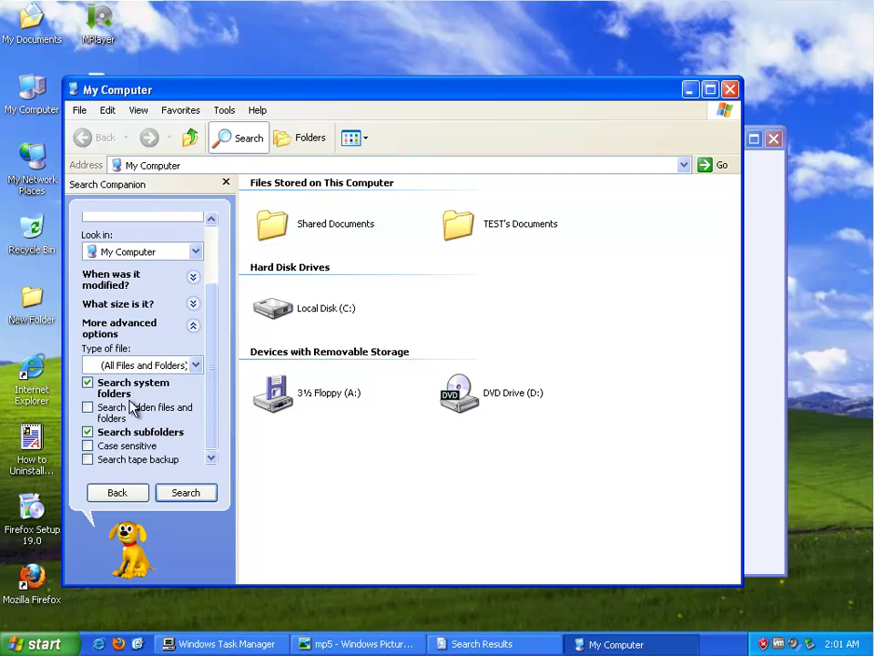
pyautogui.click(111, 446)
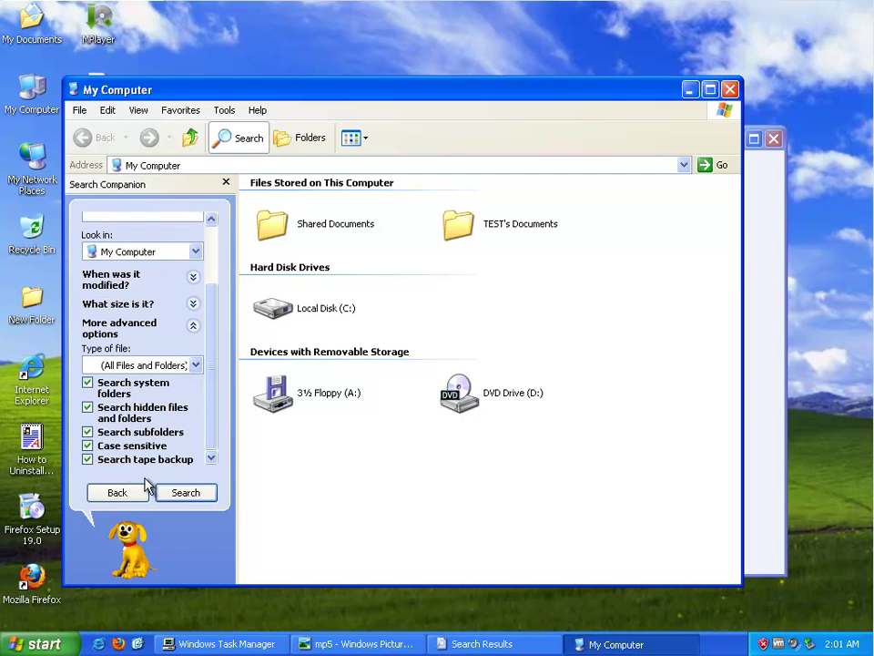
pyautogui.click(193, 326)
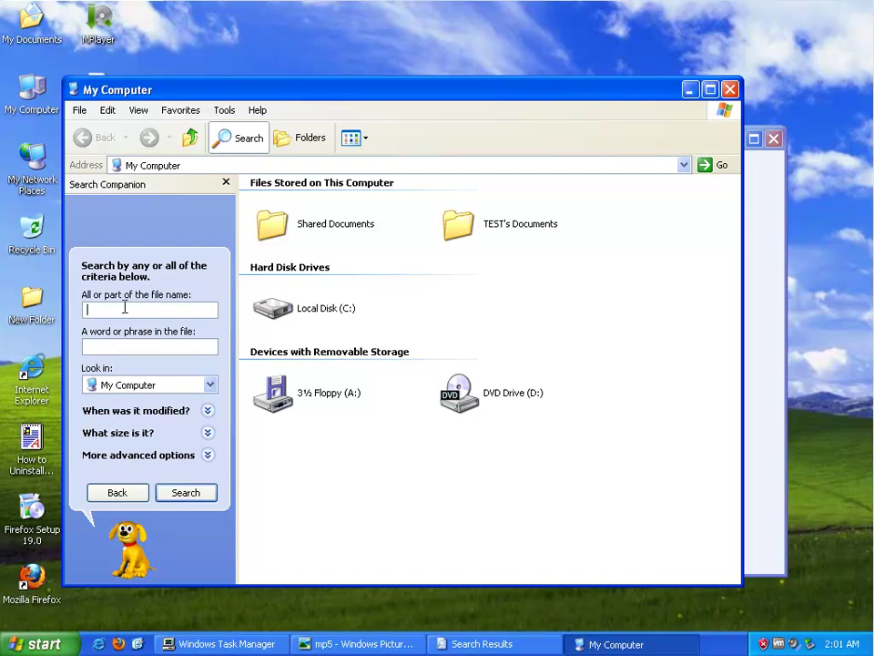
pyautogui.click(124, 308)
pyautogui.write('UNIBLUE')
pyautogui.press('Return')
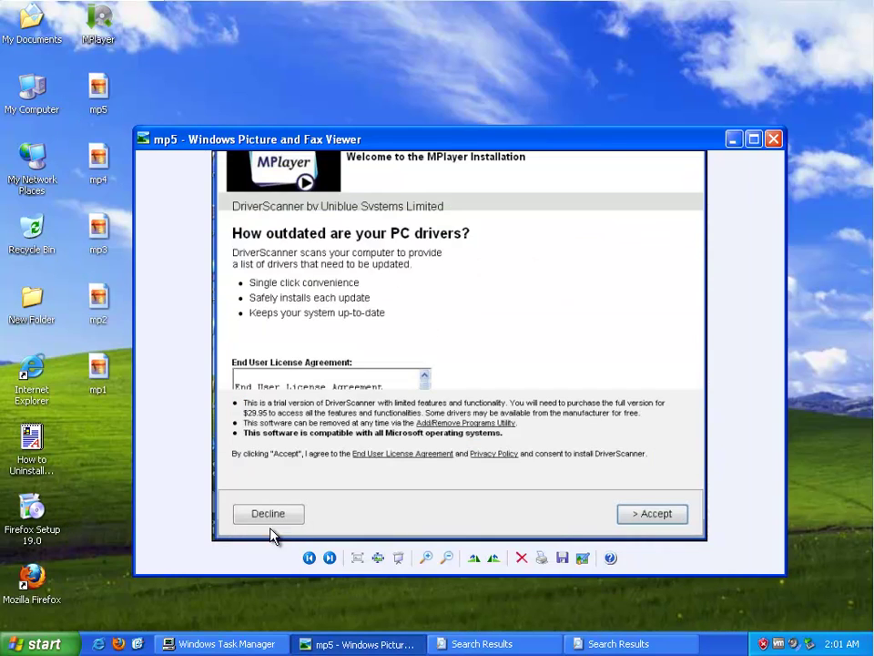
# Check the Smart PC Cleaner offer in the mp3 picture and search all files and folders in My Computer for SMART PC CLEANER.
pyautogui.click(329, 558)
pyautogui.click(329, 557)
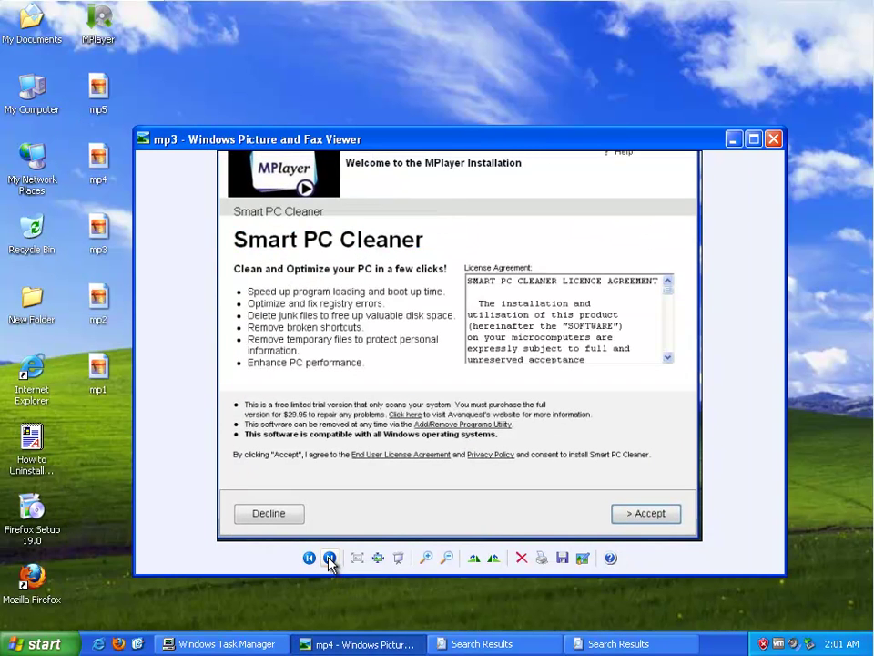
pyautogui.doubleClick(28, 91)
pyautogui.click(264, 162)
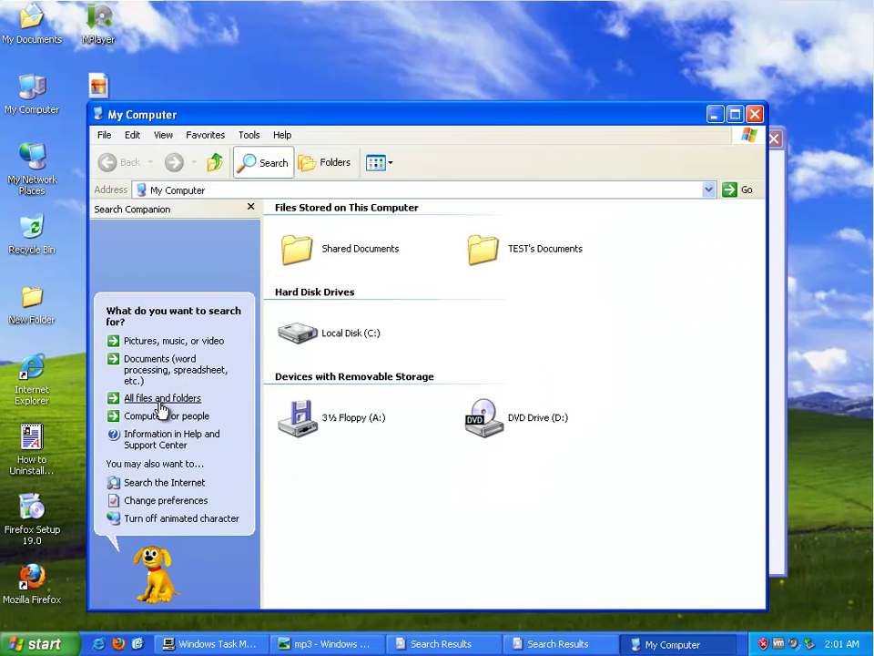
pyautogui.click(161, 402)
pyautogui.write('SMART')
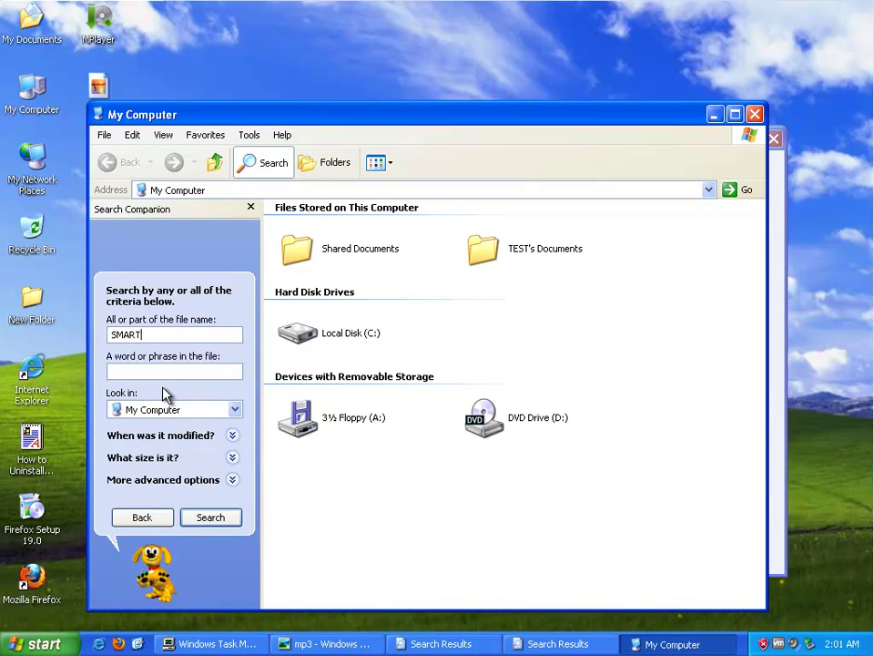
pyautogui.write(' PC ')
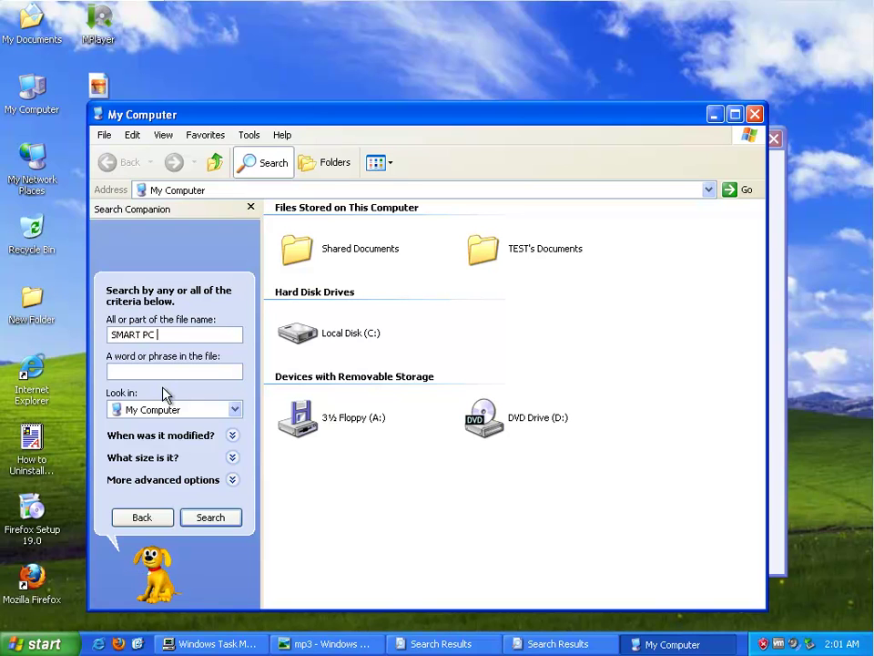
pyautogui.write('CLEANER')
pyautogui.press('Return')
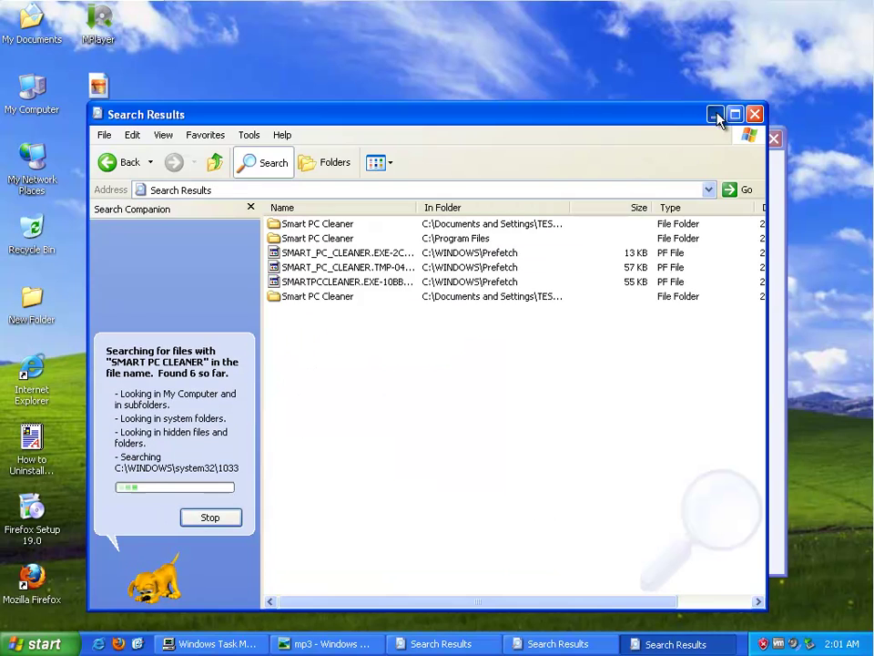
pyautogui.click(716, 115)
# Check the offer in the mp2 picture and search all files and folders in My Computer for ARCADEPARLOR.
pyautogui.click(331, 559)
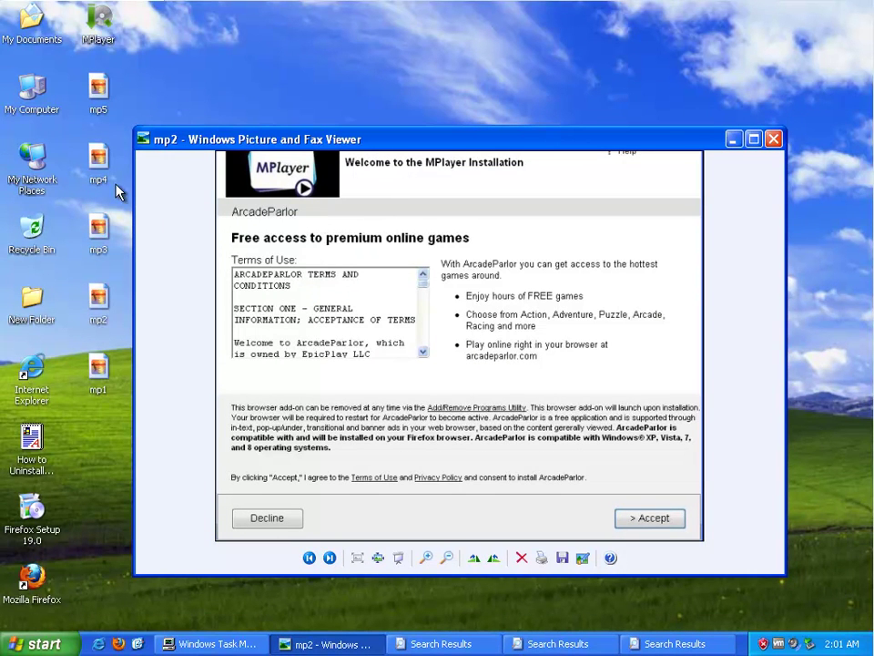
pyautogui.doubleClick(36, 98)
pyautogui.moveTo(476, 20); pyautogui.dragTo(541, 239)
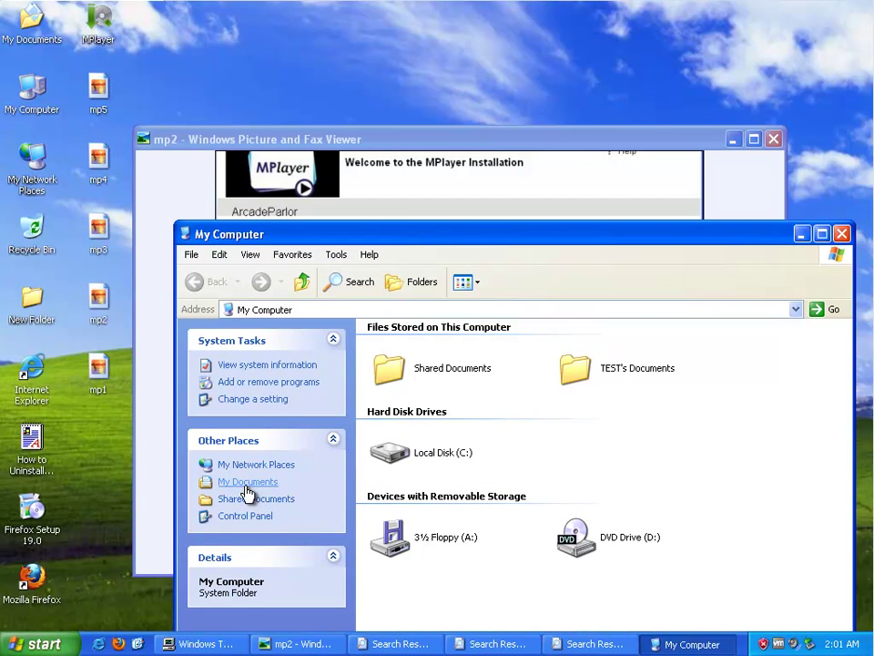
pyautogui.click(346, 282)
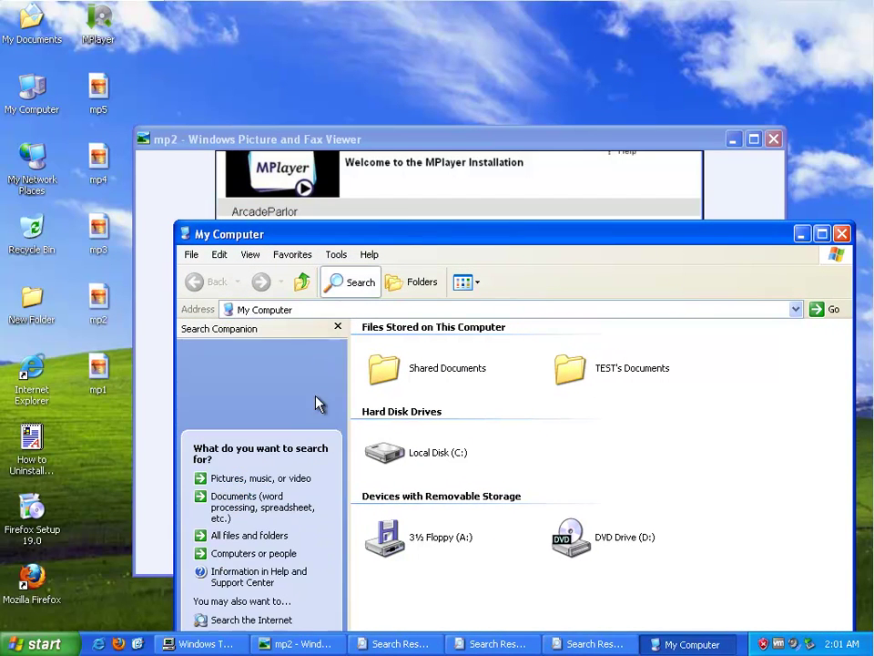
pyautogui.click(238, 535)
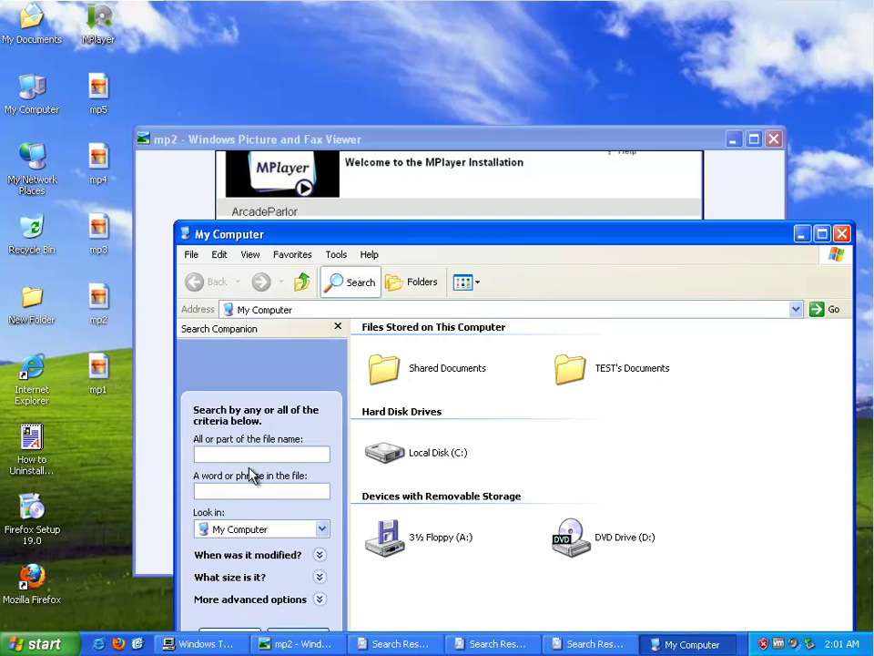
pyautogui.write('ARCADEPARLOR')
pyautogui.press('Return')
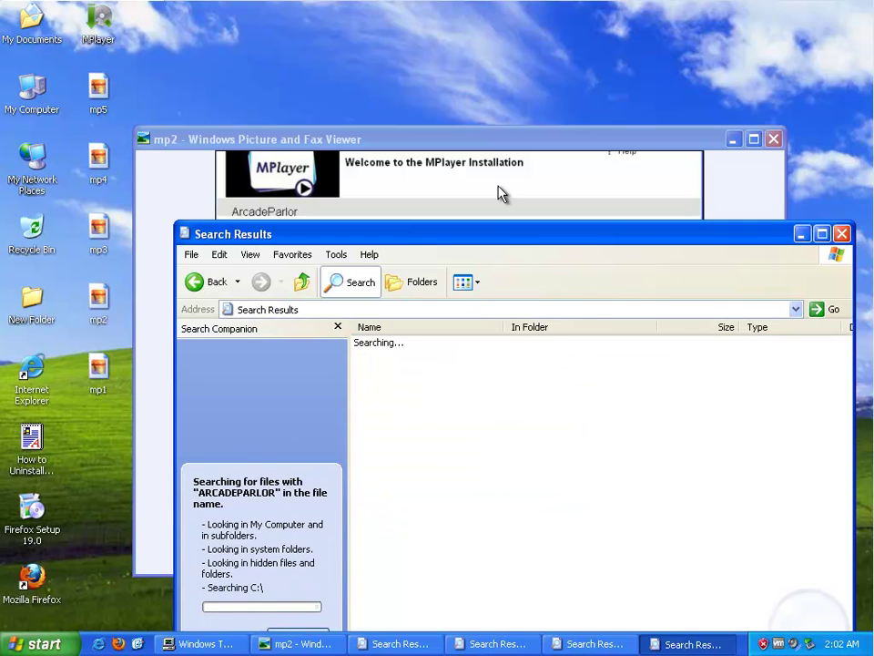
# Review the remaining MPlayer installer pictures, returning to the Yahoo Toolbar offer in mp1.
pyautogui.click(511, 144)
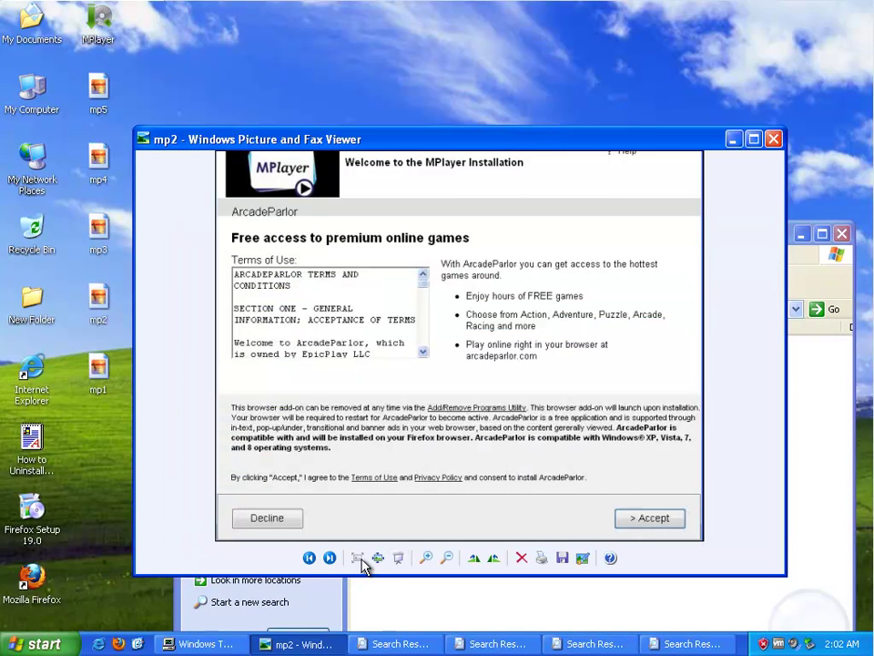
pyautogui.click(328, 559)
pyautogui.click(329, 559)
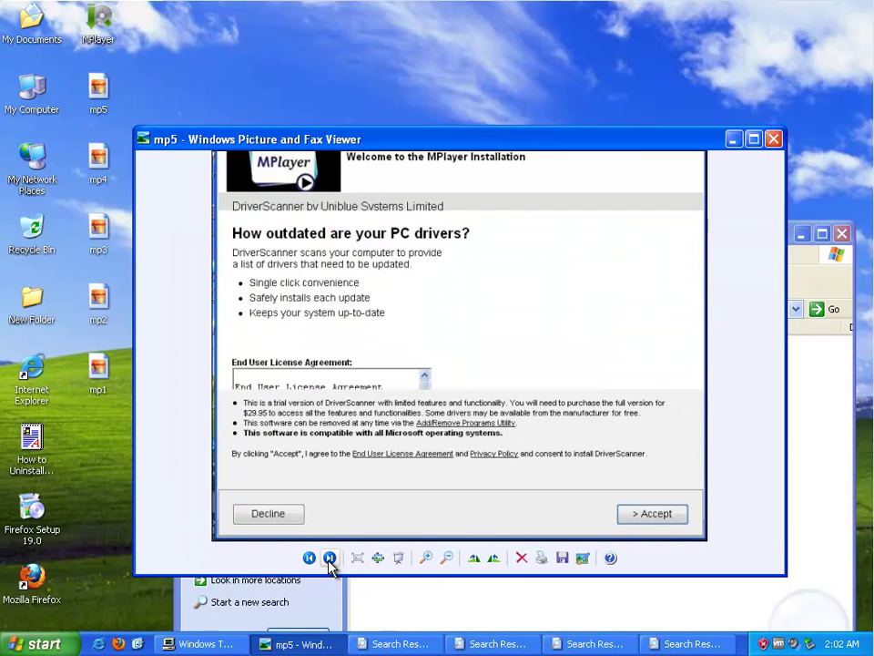
pyautogui.click(310, 557)
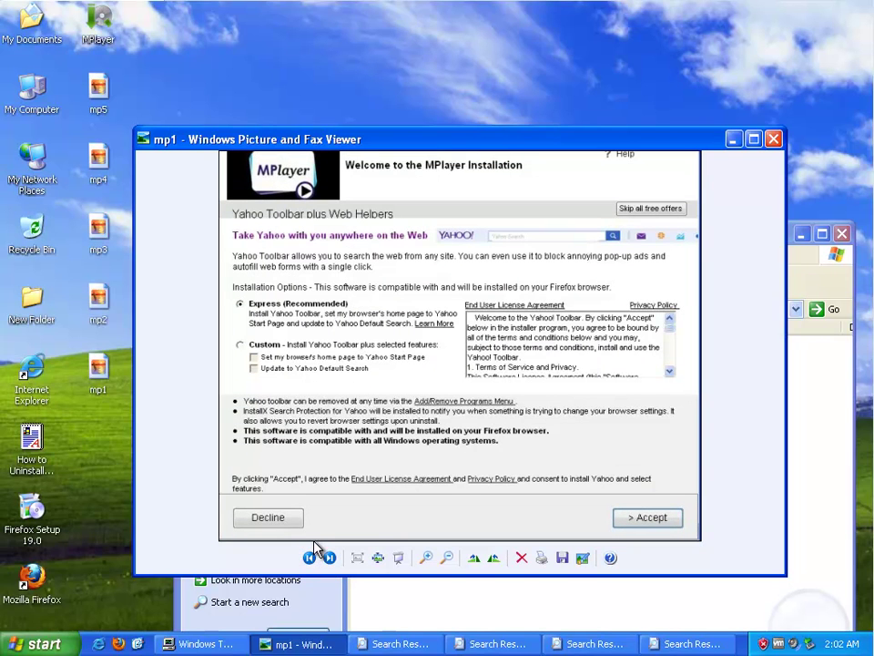
# Open the Registry Editor with REGEDIT and find YAHOO in keys, values and data.
pyautogui.press('super+r')
pyautogui.write('RE')
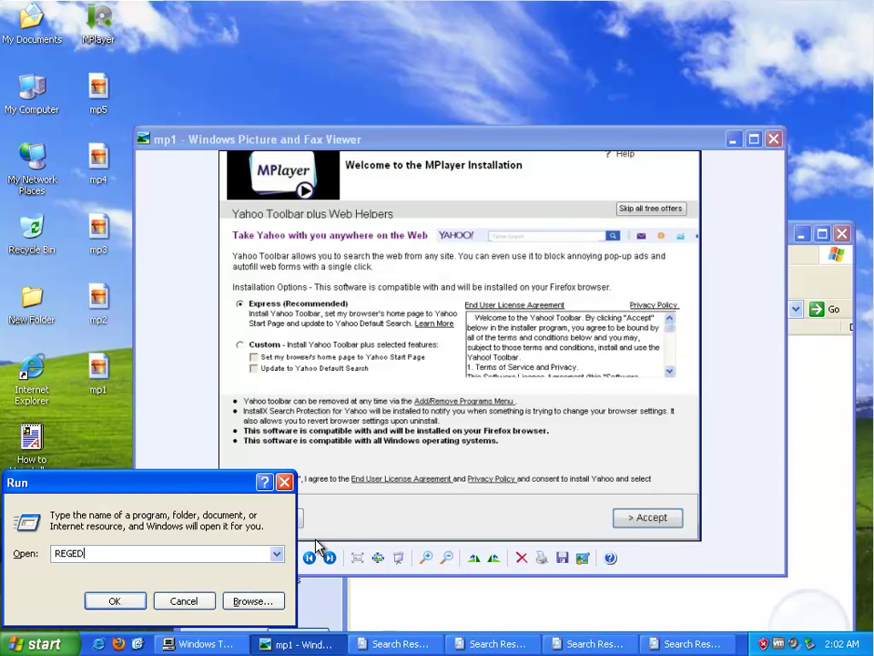
pyautogui.write('GEDIT')
pyautogui.press('Return')
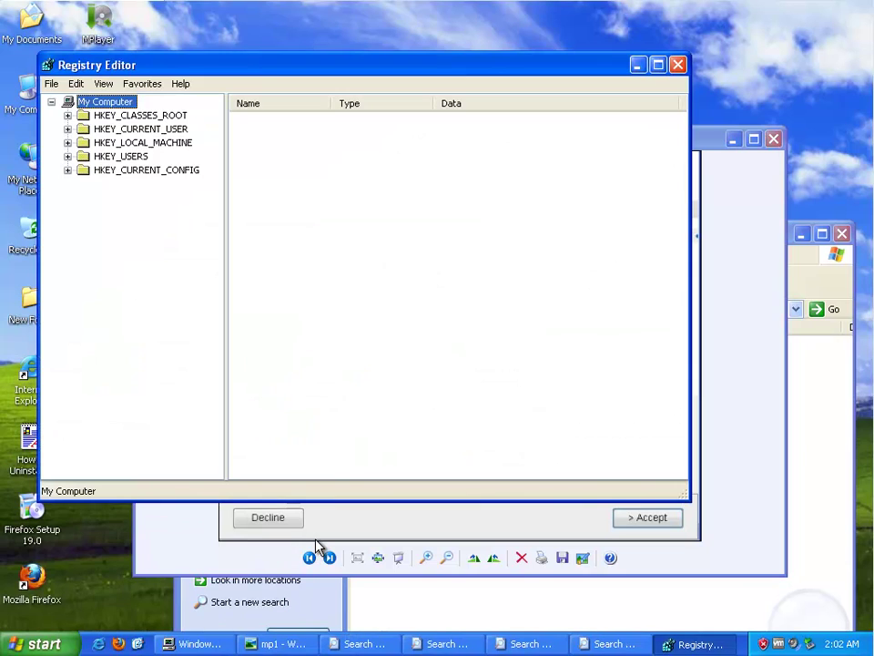
pyautogui.hotkey('ctrl', 'f')
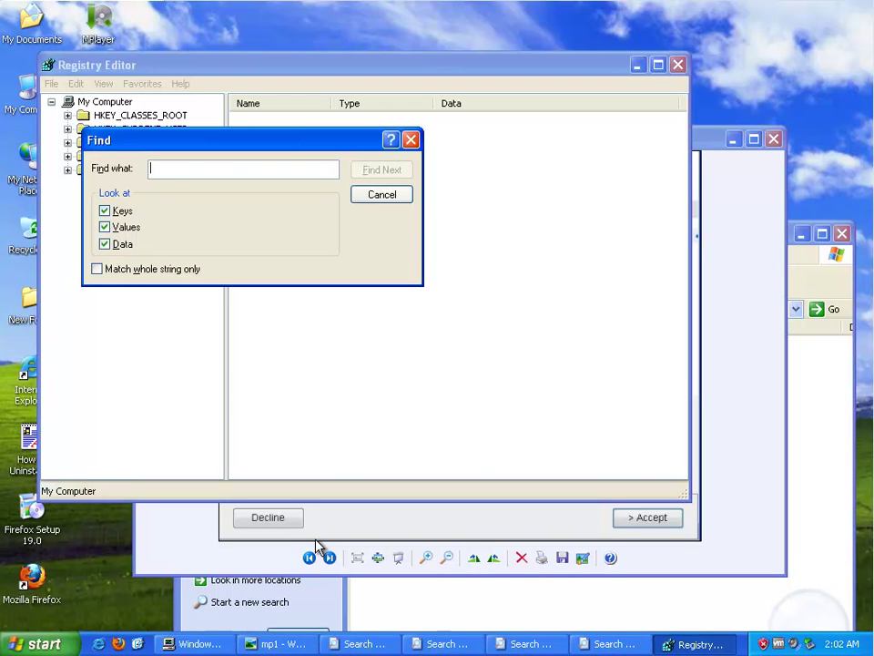
pyautogui.write('YAHOO')
pyautogui.press('Return')
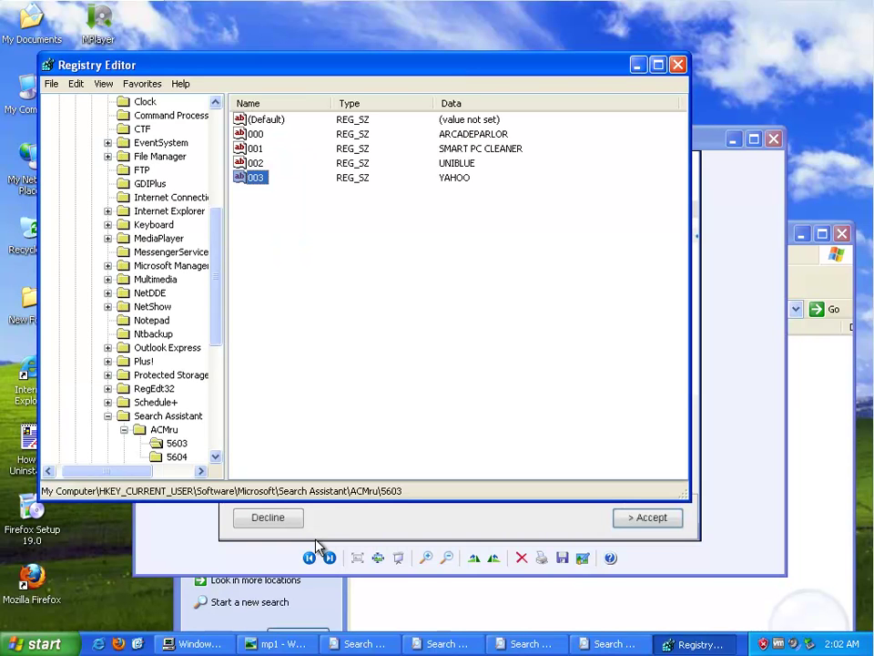
# Delete the values 000 through 003 from the Search Assistant\ACMru\5603 key and confirm the deletion.
pyautogui.press('Up')
pyautogui.press('Up')
pyautogui.press('Up')
pyautogui.press('Down')
pyautogui.press('Down')
pyautogui.press('Down')
pyautogui.press('Up')
pyautogui.press('Up')
pyautogui.press('Up')
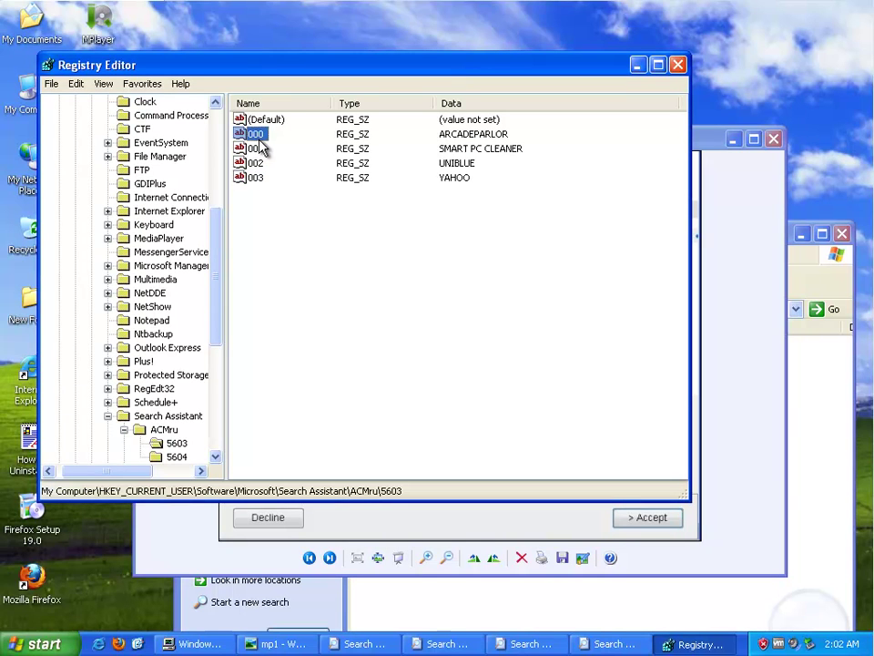
pyautogui.keyDown('shift'); pyautogui.click(257, 179); pyautogui.keyUp('shift')
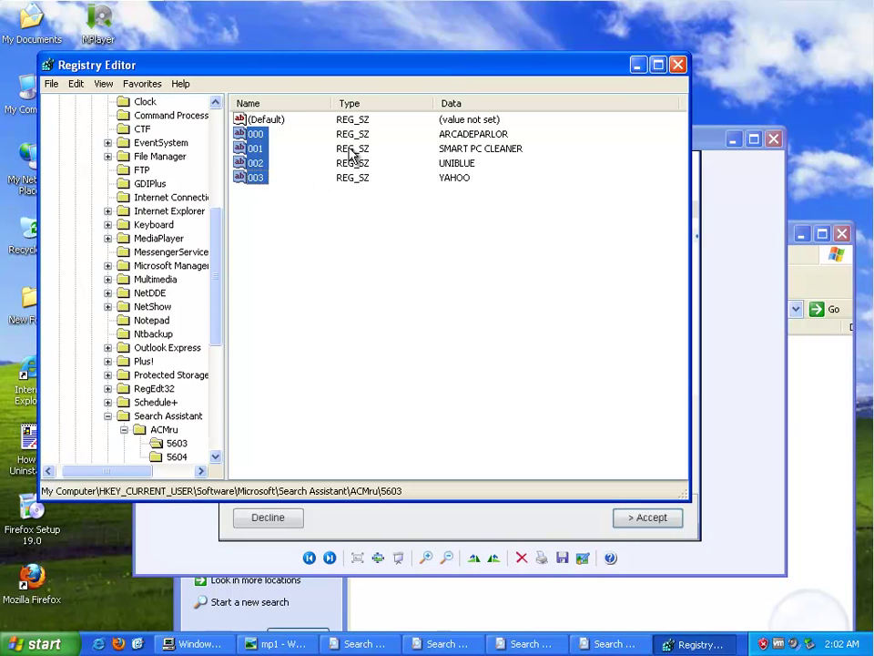
pyautogui.press('Delete')
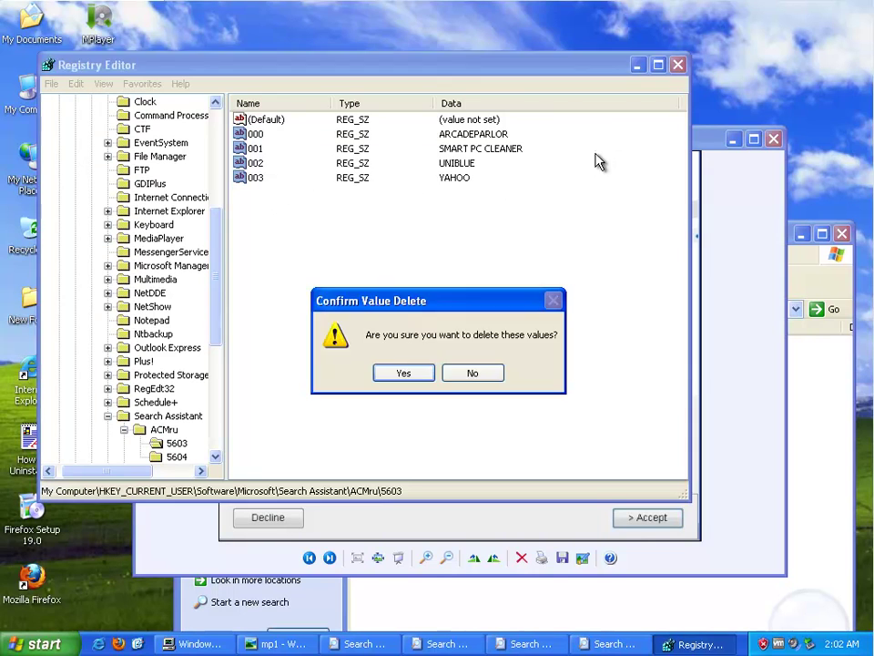
pyautogui.press('Return')
# Find the next YAHOO match in the registry, then maximize the Registry Editor and widen the Name column to show the full paths.
pyautogui.press('F3')
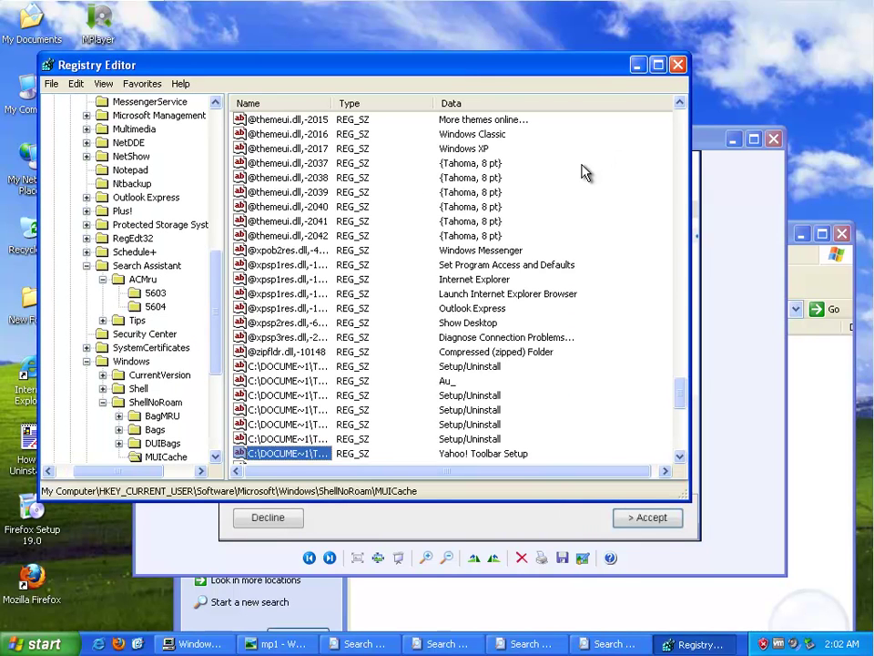
pyautogui.scroll(-2, 435, 393)
pyautogui.moveTo(335, 103); pyautogui.dragTo(514, 103)
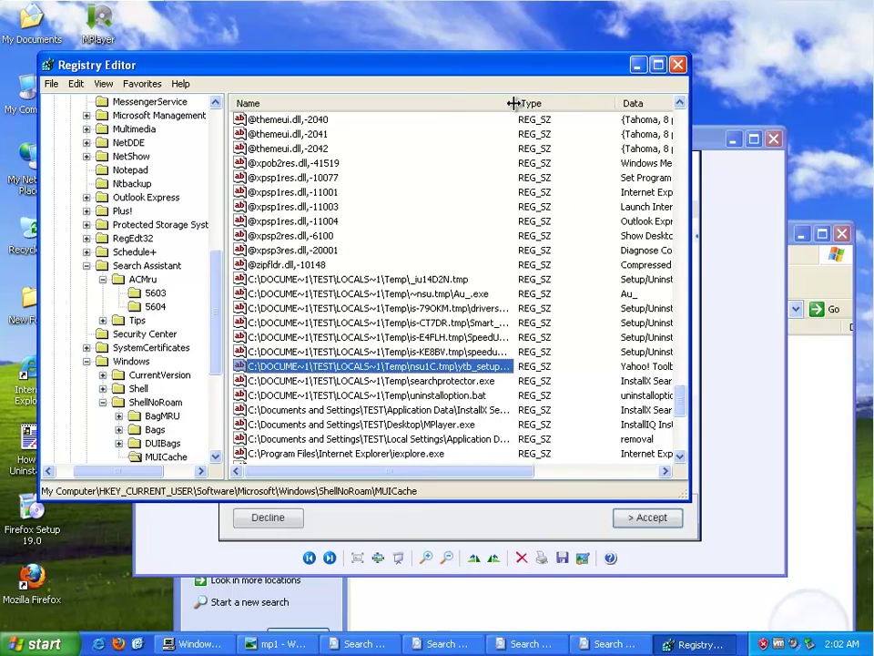
pyautogui.click(660, 67)
pyautogui.moveTo(504, 52); pyautogui.dragTo(549, 56)
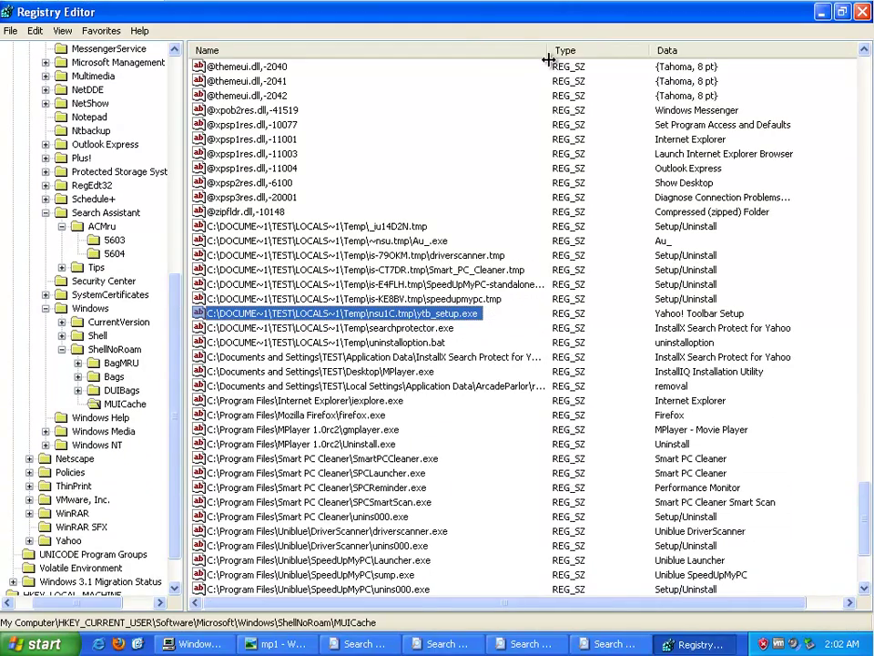
# Delete the DriverScanner, Smart PC Cleaner, SpeedUpMyPC, Yahoo toolbar, search protector, MPlayer.exe, ArcadeParlor and gmplayer.exe values from the MUICache key, confirming the deletion.
pyautogui.click(332, 258)
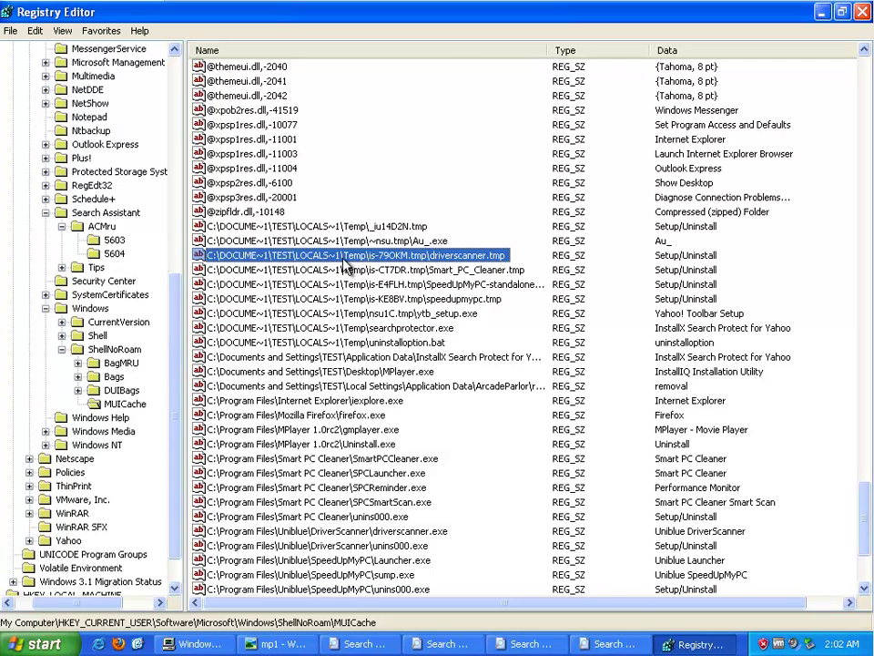
pyautogui.keyDown('shift'); pyautogui.click(473, 272); pyautogui.keyUp('shift')
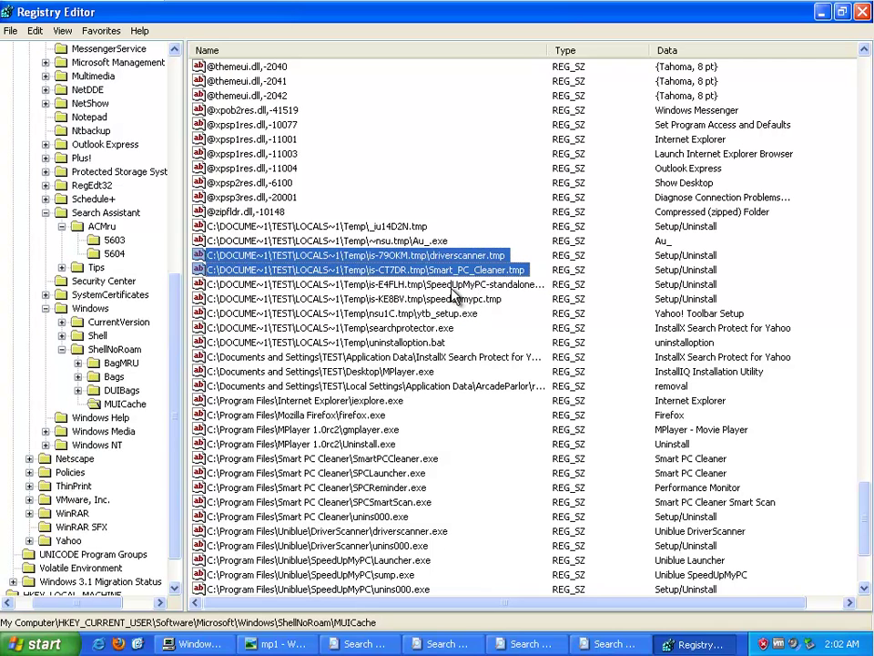
pyautogui.keyDown('shift'); pyautogui.click(466, 285); pyautogui.keyUp('shift')
pyautogui.keyDown('shift'); pyautogui.click(456, 300); pyautogui.keyUp('shift')
pyautogui.keyDown('shift'); pyautogui.click(445, 315); pyautogui.keyUp('shift')
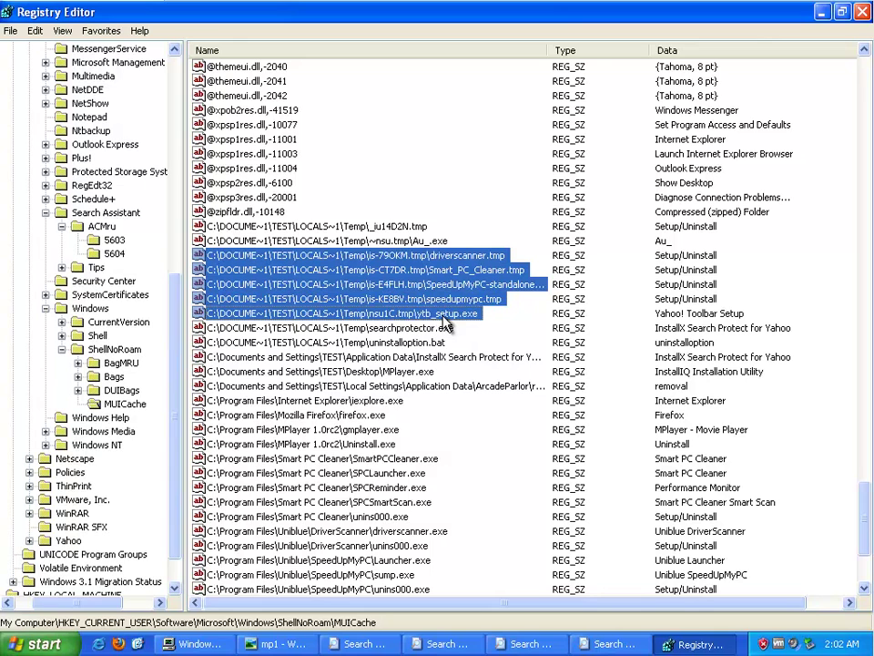
pyautogui.keyDown('shift'); pyautogui.click(428, 328); pyautogui.keyUp('shift')
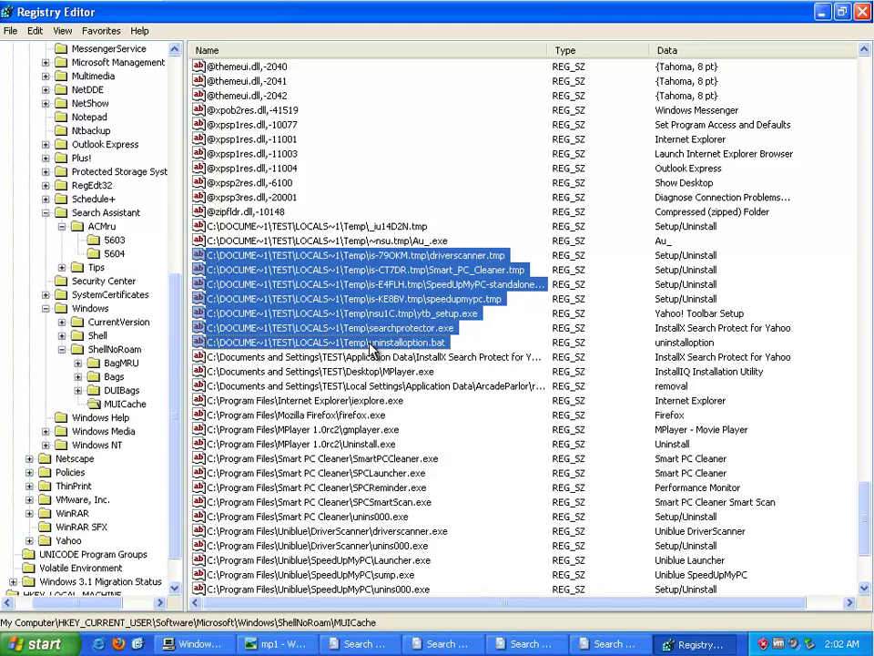
pyautogui.keyDown('ctrl'); pyautogui.click(443, 359); pyautogui.keyUp('ctrl')
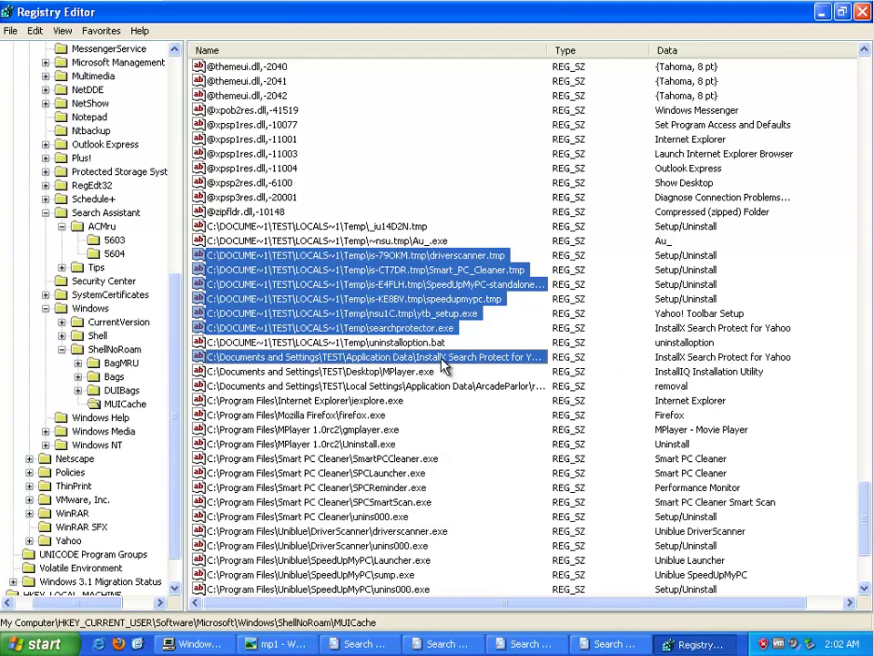
pyautogui.keyDown('ctrl'); pyautogui.click(401, 372); pyautogui.keyUp('ctrl')
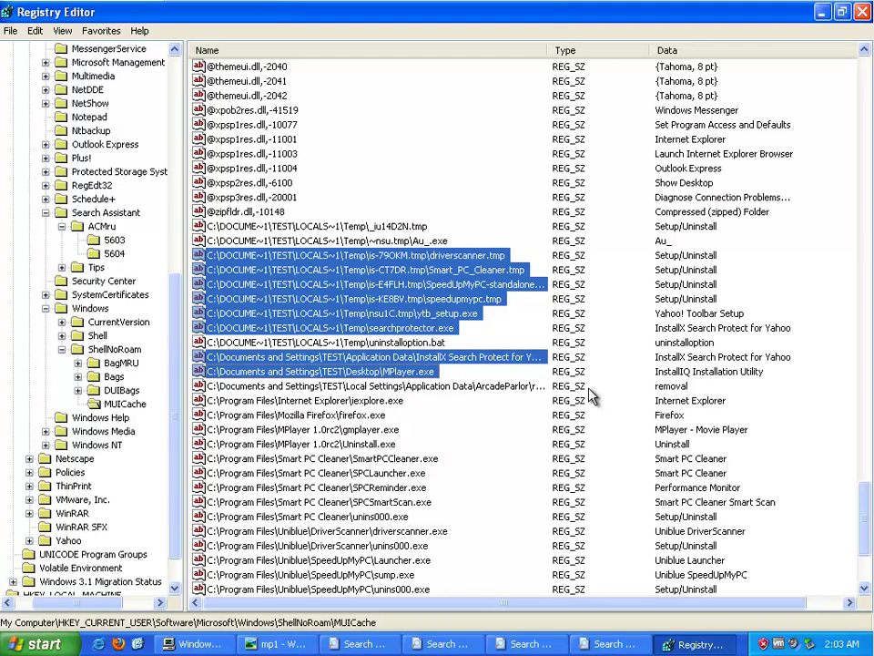
pyautogui.keyDown('ctrl'); pyautogui.click(418, 387); pyautogui.keyUp('ctrl')
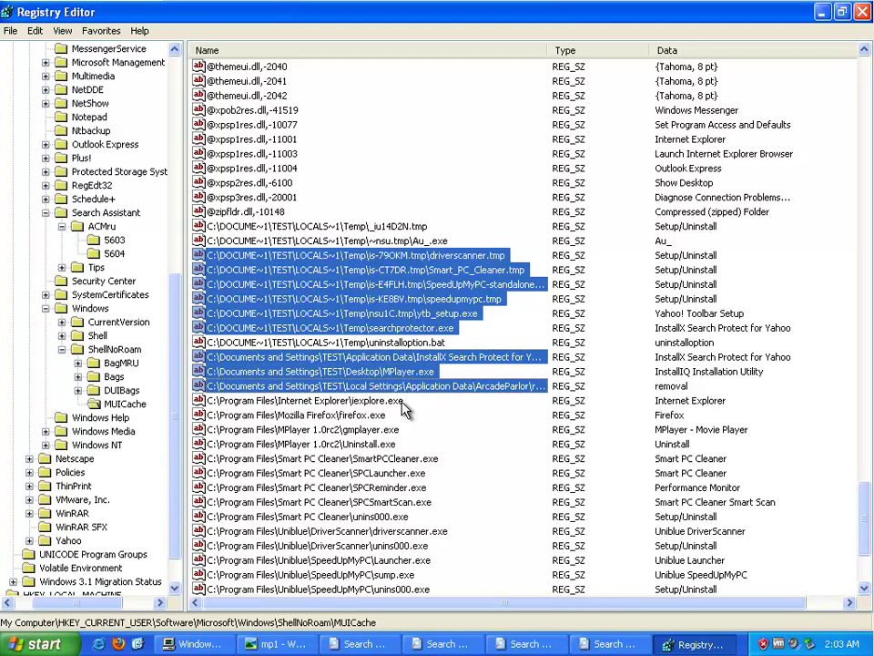
pyautogui.keyDown('ctrl'); pyautogui.click(370, 430); pyautogui.keyUp('ctrl')
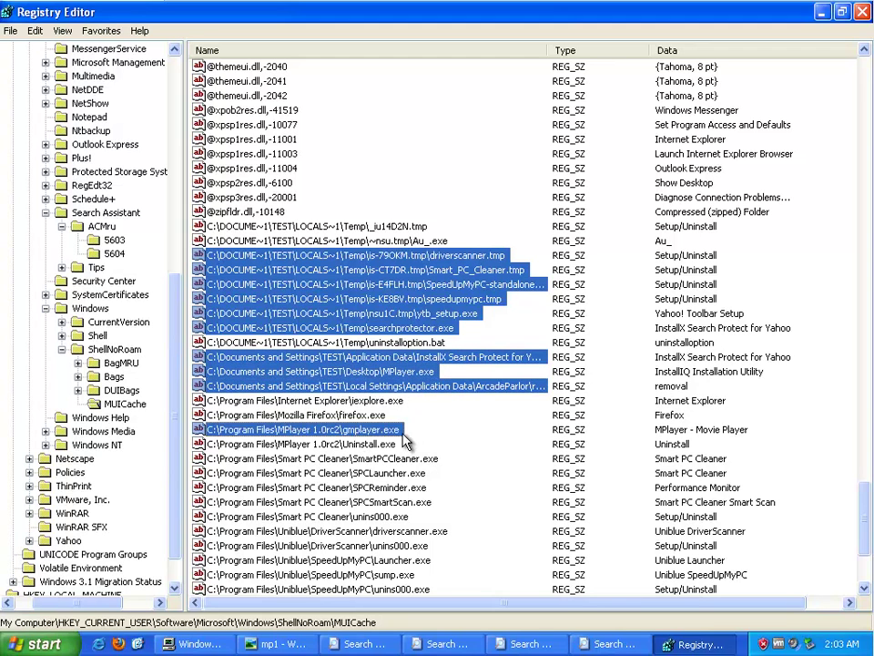
pyautogui.keyDown('ctrl'); pyautogui.click(369, 459); pyautogui.keyUp('ctrl')
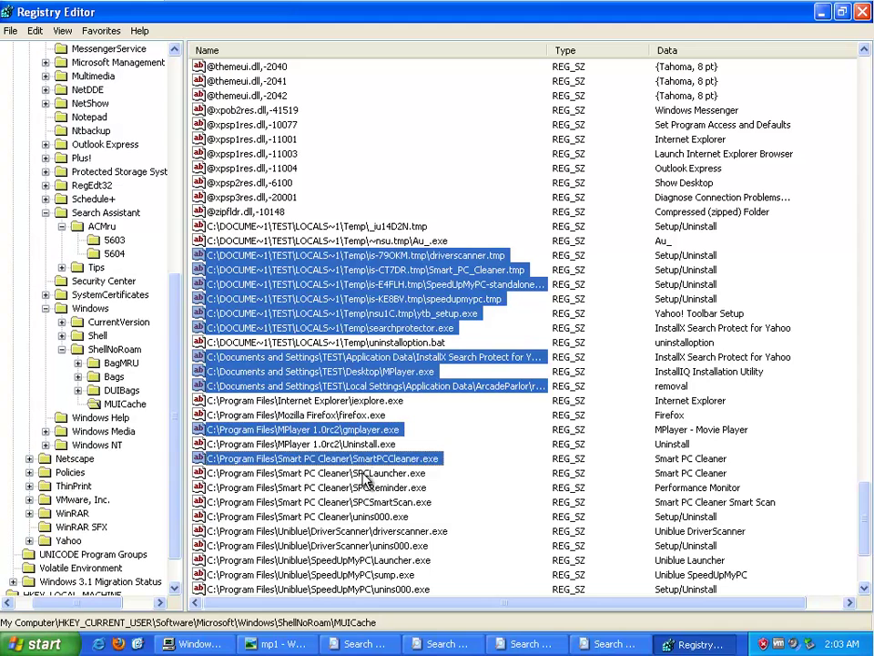
pyautogui.keyDown('ctrl'); pyautogui.click(364, 474); pyautogui.keyUp('ctrl')
pyautogui.keyDown('ctrl'); pyautogui.click(356, 489); pyautogui.keyUp('ctrl')
pyautogui.keyDown('ctrl'); pyautogui.click(346, 503); pyautogui.keyUp('ctrl')
pyautogui.keyDown('ctrl'); pyautogui.click(338, 518); pyautogui.keyUp('ctrl')
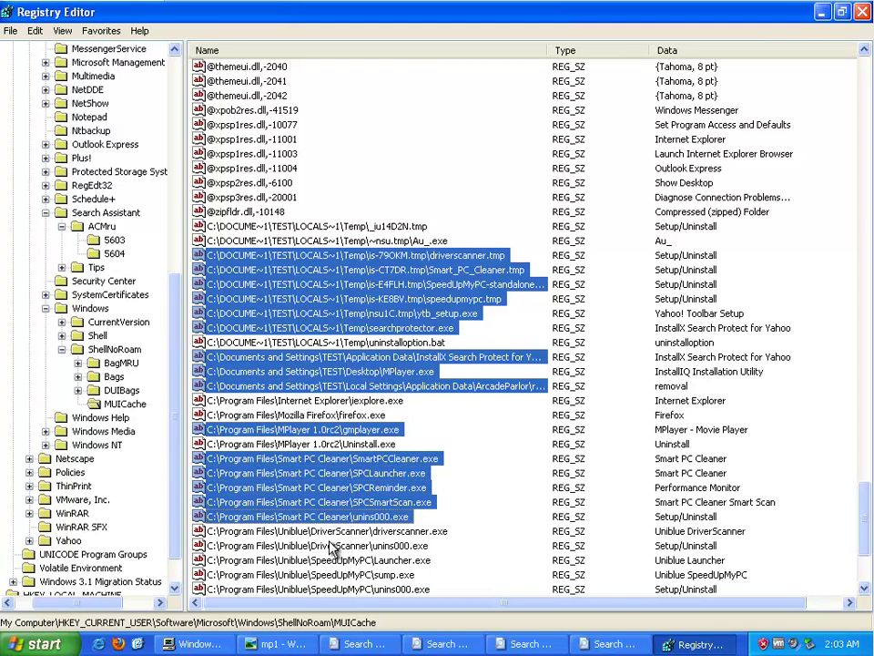
pyautogui.keyDown('ctrl'); pyautogui.click(333, 532); pyautogui.keyUp('ctrl')
pyautogui.keyDown('ctrl'); pyautogui.click(333, 547); pyautogui.keyUp('ctrl')
pyautogui.scroll(-3, 337, 538)
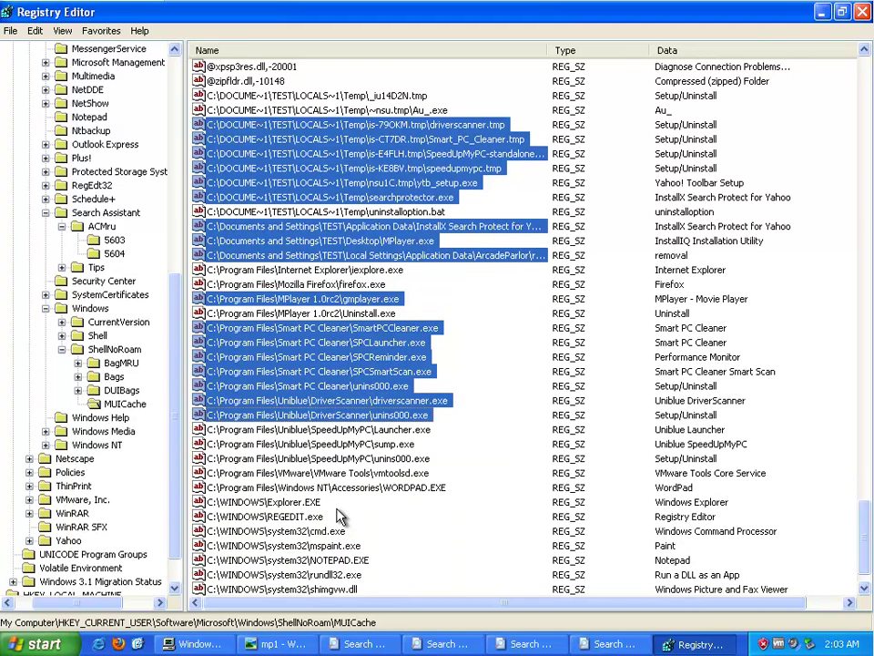
pyautogui.keyDown('ctrl'); pyautogui.click(333, 429); pyautogui.keyUp('ctrl')
pyautogui.keyDown('ctrl'); pyautogui.click(332, 444); pyautogui.keyUp('ctrl')
pyautogui.keyDown('ctrl'); pyautogui.click(328, 459); pyautogui.keyUp('ctrl')
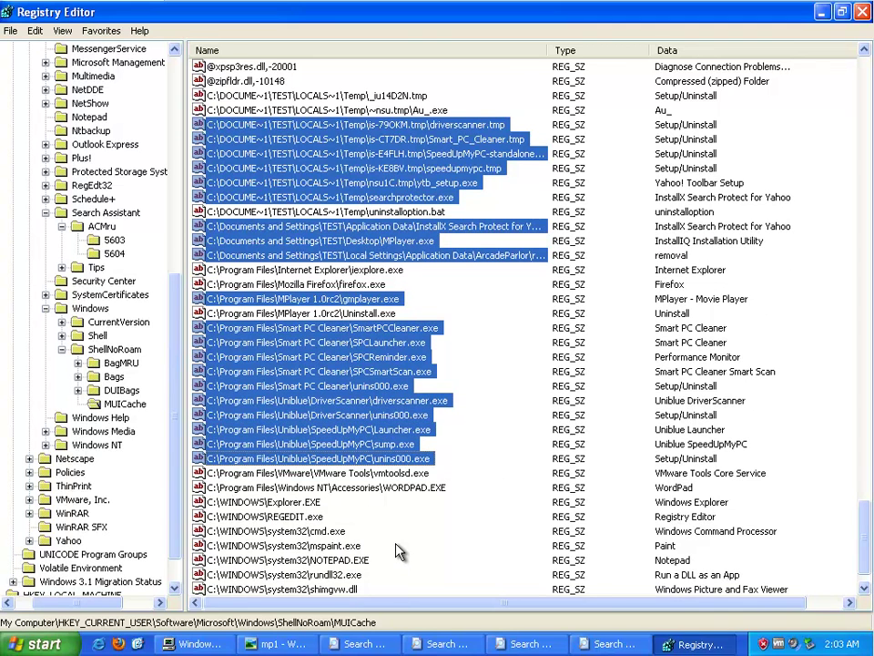
pyautogui.scroll(-1, 401, 546)
pyautogui.scroll(2, 422, 474)
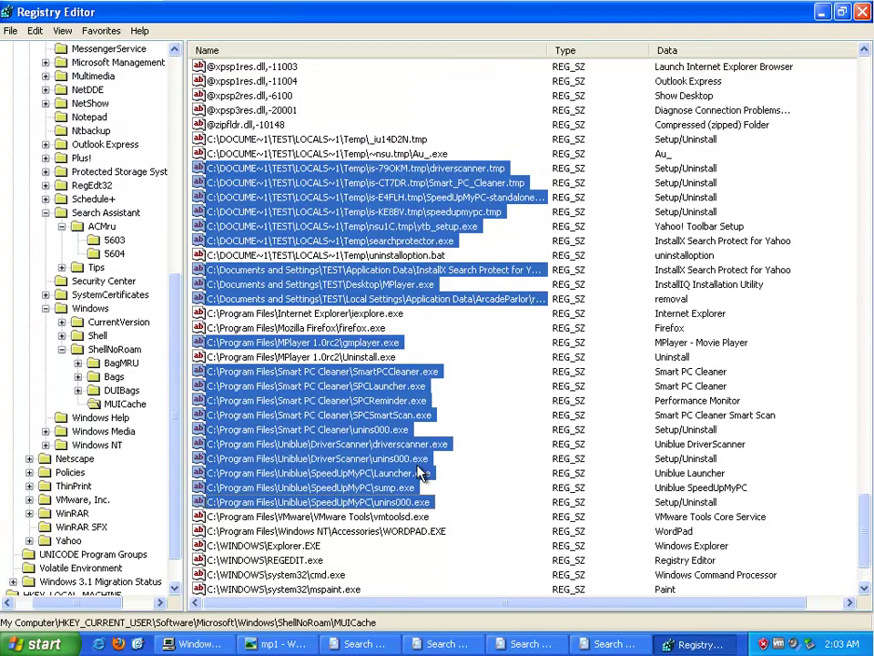
pyautogui.press('Delete')
pyautogui.moveTo(483, 315); pyautogui.dragTo(360, 540)
pyautogui.click(281, 597)
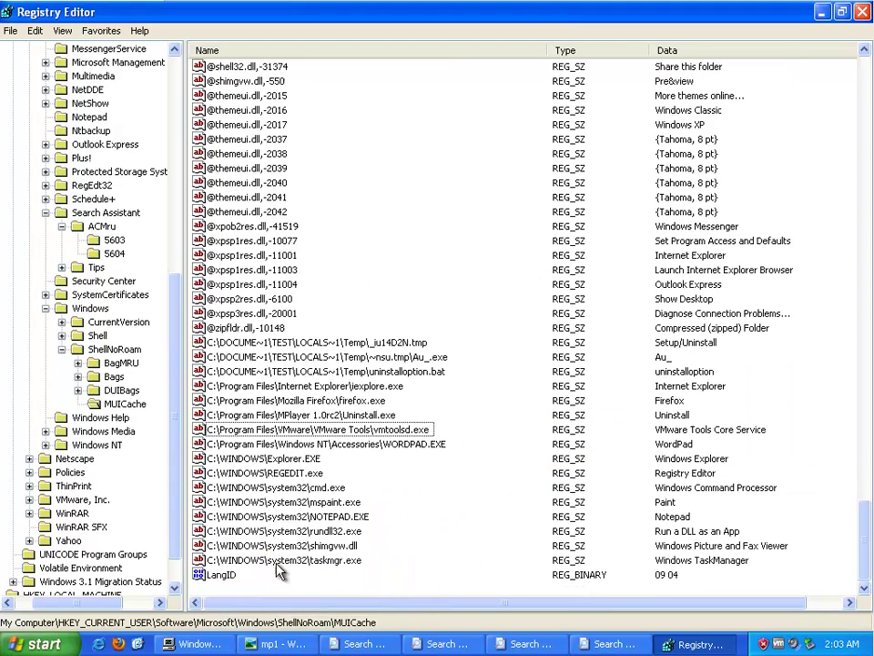
# Find the next YAHOO matches in the registry.
pyautogui.press('F3')
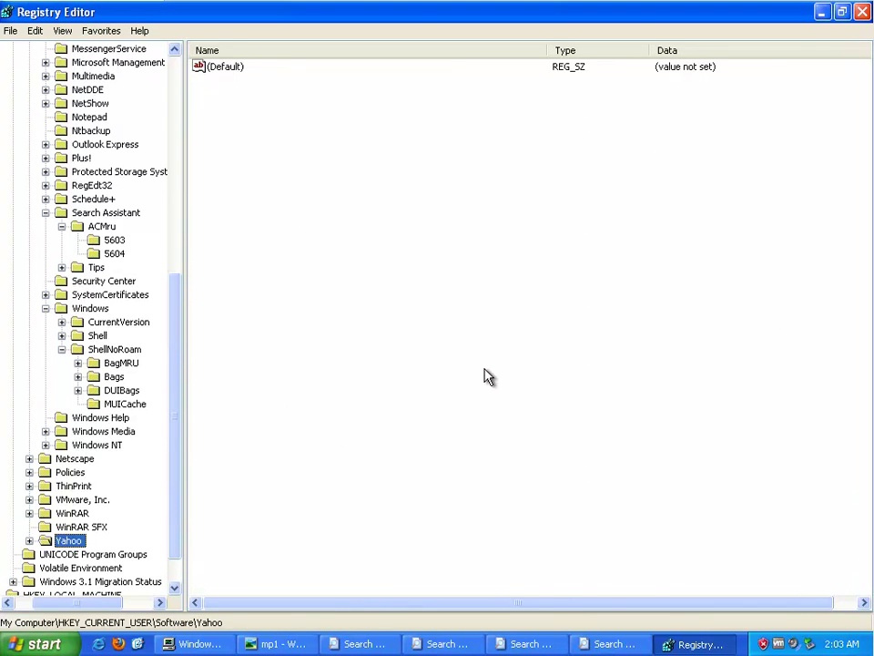
pyautogui.press('F3')
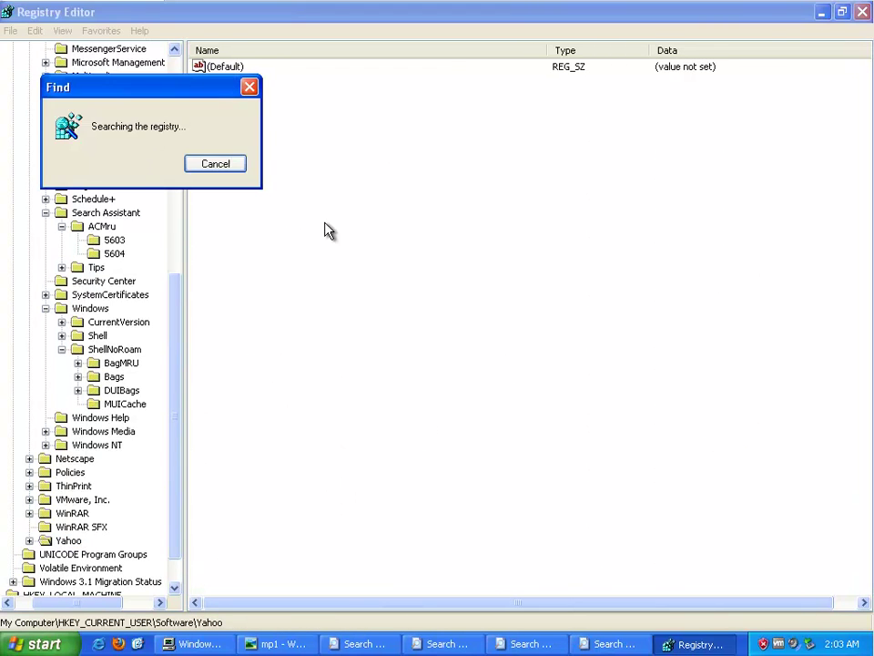
pyautogui.press('F3')
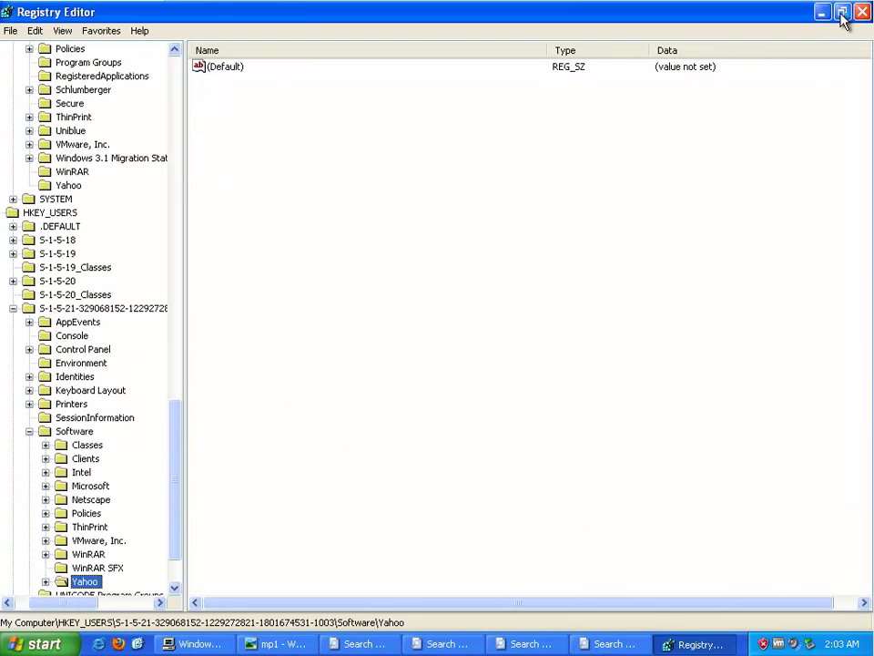
# Close the Registry Editor and the empty search results window, and minimize the mp1 picture.
pyautogui.click(842, 12)
pyautogui.click(678, 65)
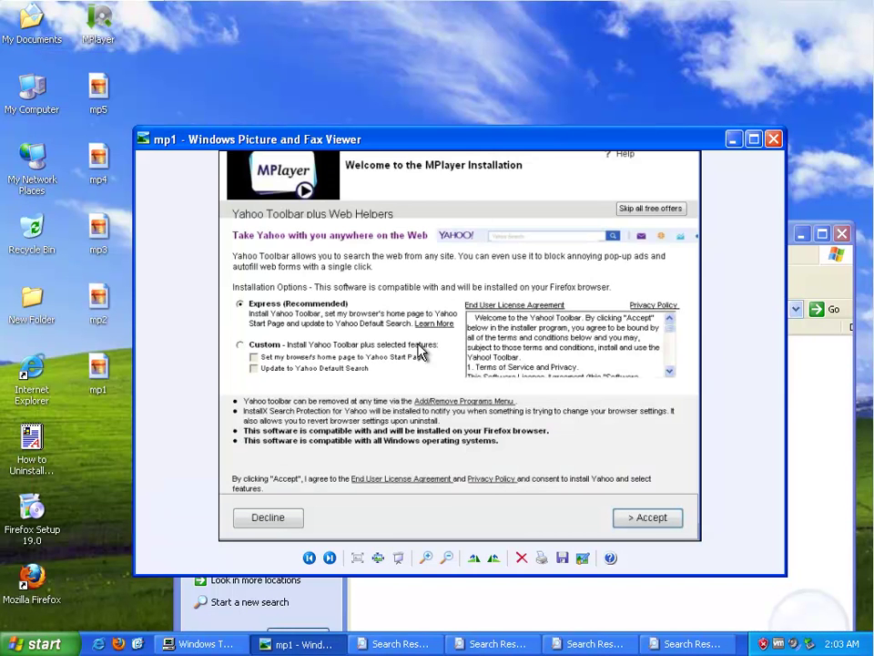
pyautogui.click(733, 140)
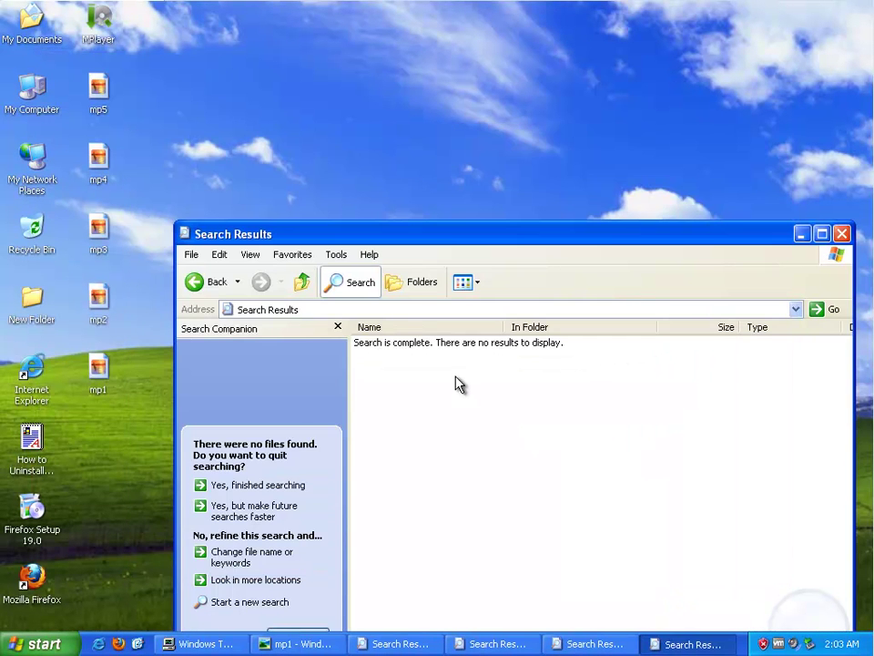
pyautogui.click(843, 235)
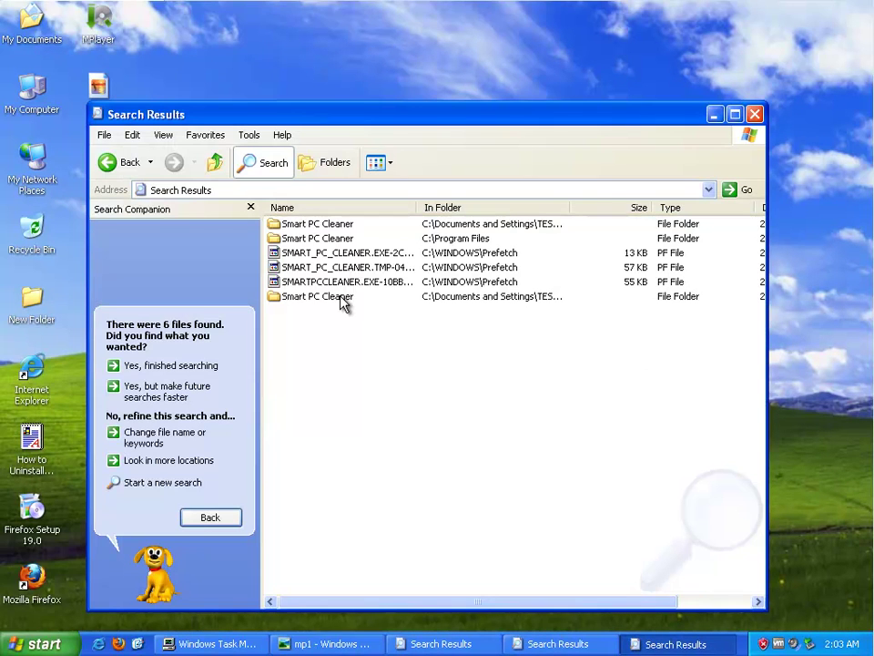
# Delete all Smart PC Cleaner folders and prefetch files in the search results and close that window.
pyautogui.moveTo(342, 331); pyautogui.dragTo(306, 228)
pyautogui.press('Delete')
pyautogui.press('Return')
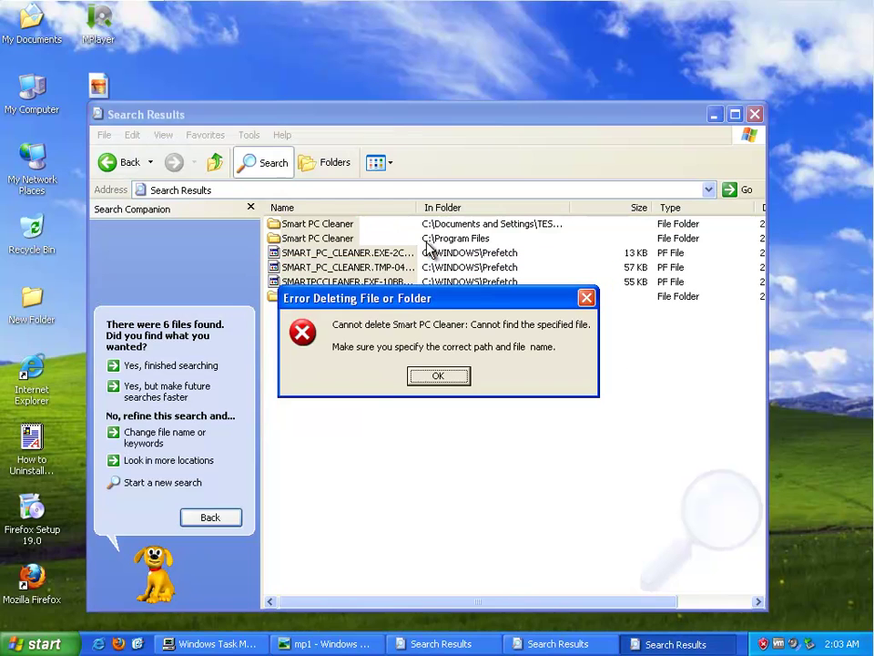
pyautogui.click(443, 379)
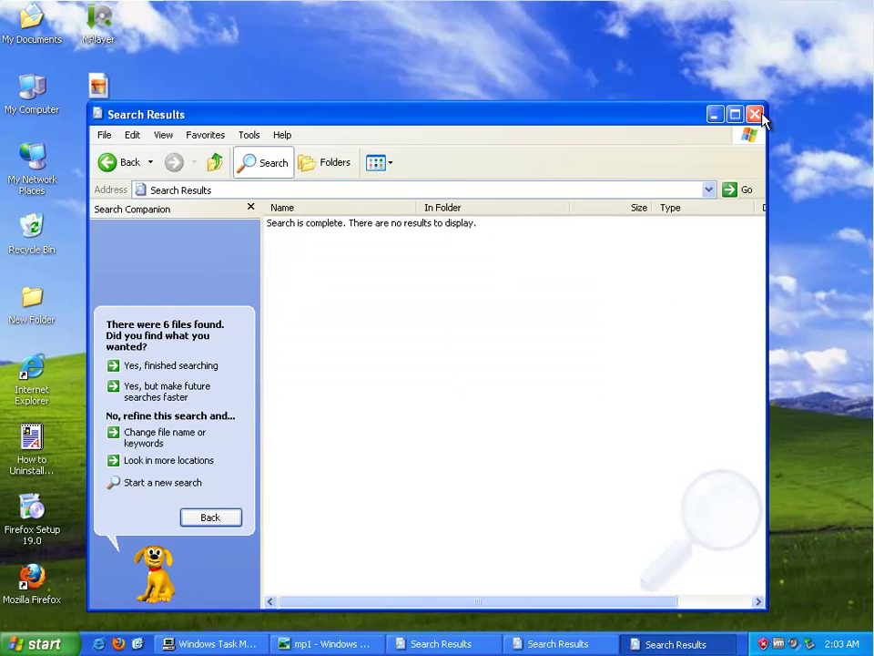
pyautogui.click(754, 114)
# Try to delete all Uniblue folders and cookies in the next search results window and close it.
pyautogui.click(619, 643)
pyautogui.moveTo(330, 337); pyautogui.dragTo(300, 193)
pyautogui.press('Delete')
pyautogui.press('Return')
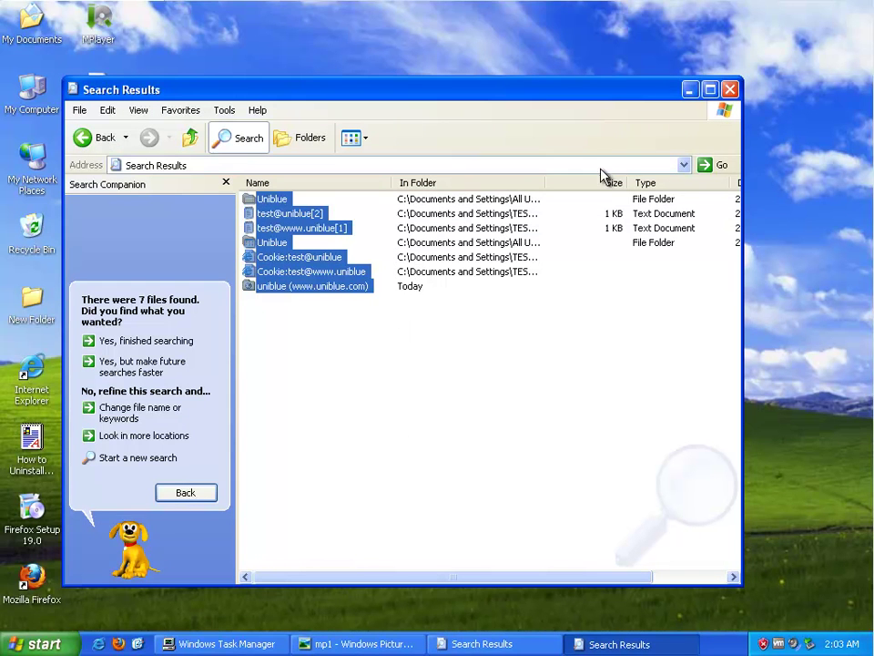
pyautogui.click(732, 89)
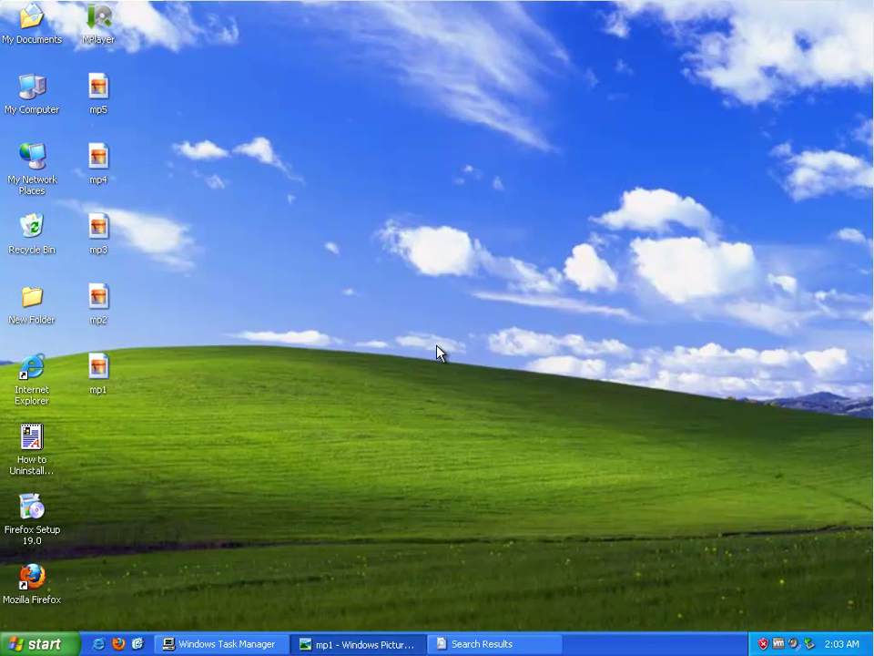
# Launch Internet Explorer and open its Internet Options.
pyautogui.click(100, 644)
pyautogui.click(243, 135)
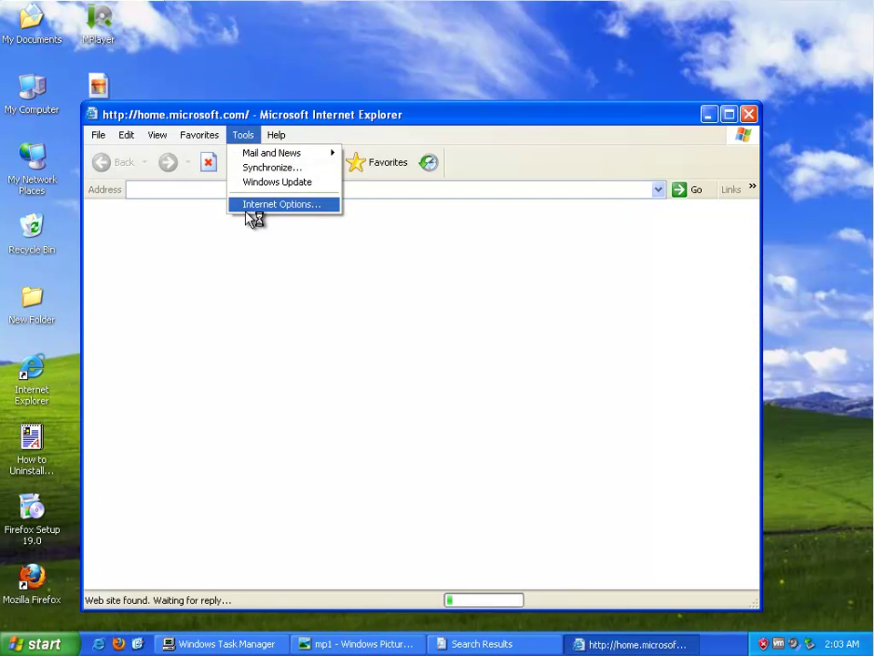
pyautogui.click(248, 203)
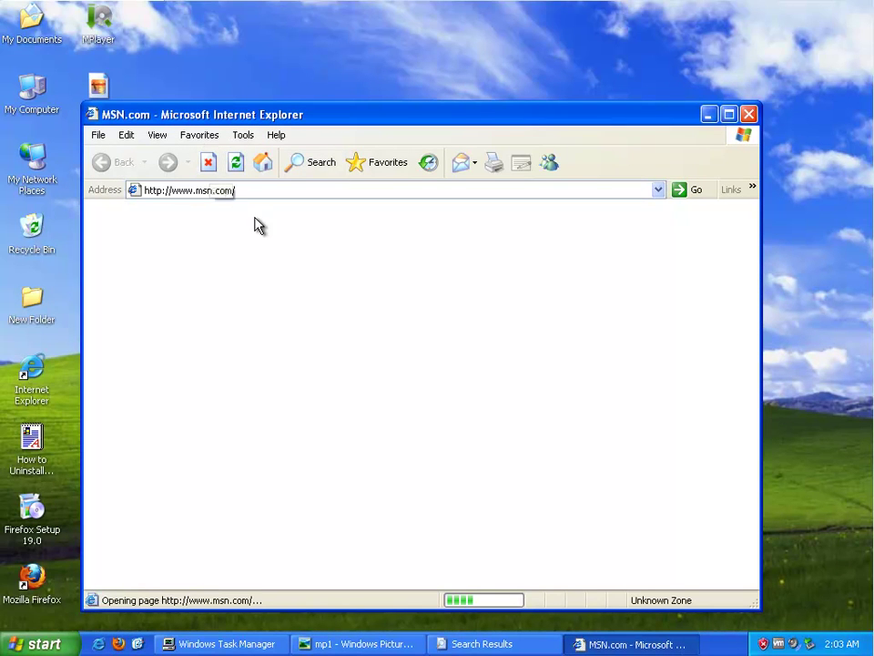
pyautogui.click(244, 136)
pyautogui.click(261, 270)
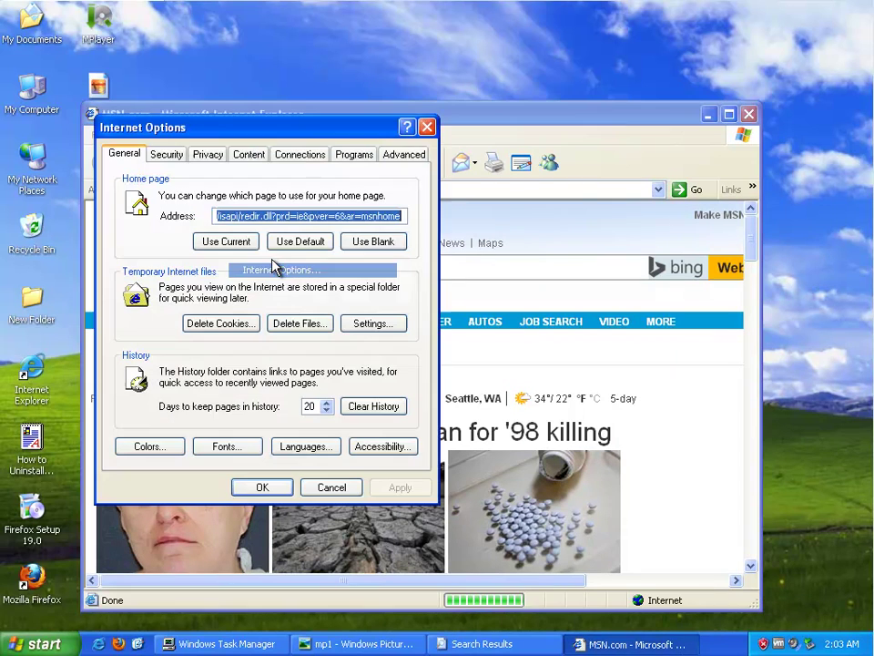
# Delete all temporary Internet files including offline content, and delete the cookies.
pyautogui.click(291, 328)
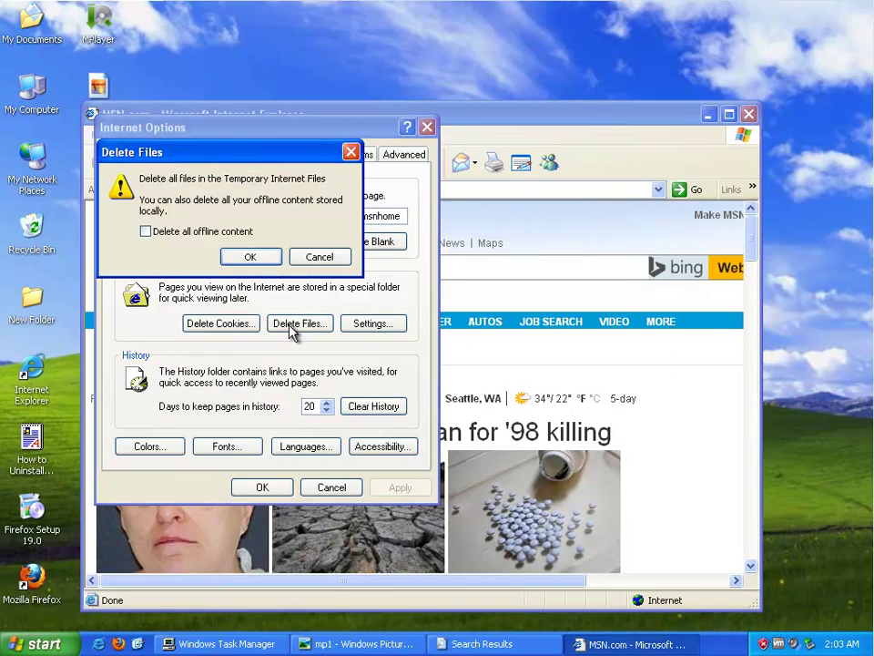
pyautogui.click(186, 234)
pyautogui.click(251, 257)
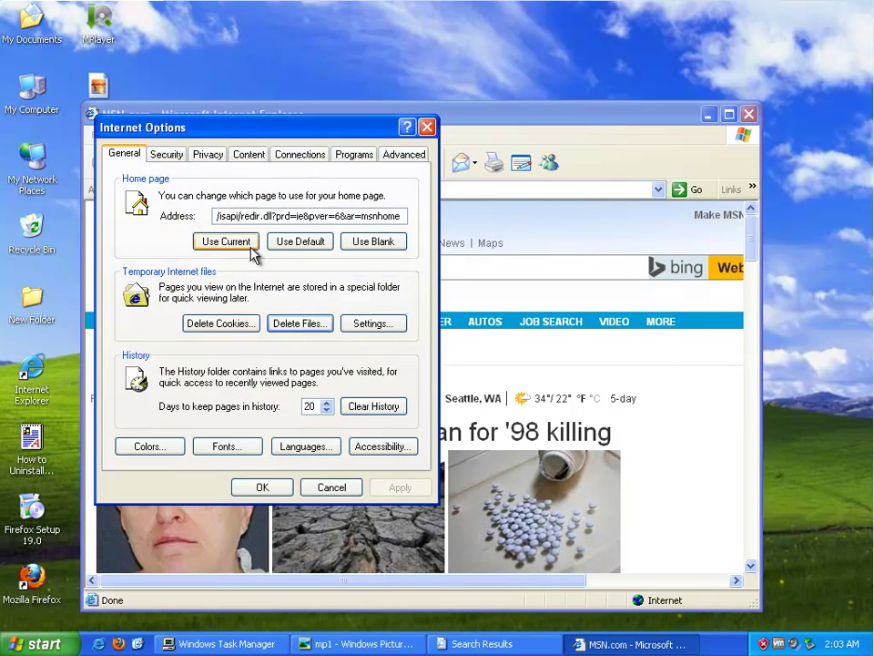
pyautogui.click(225, 326)
pyautogui.click(228, 218)
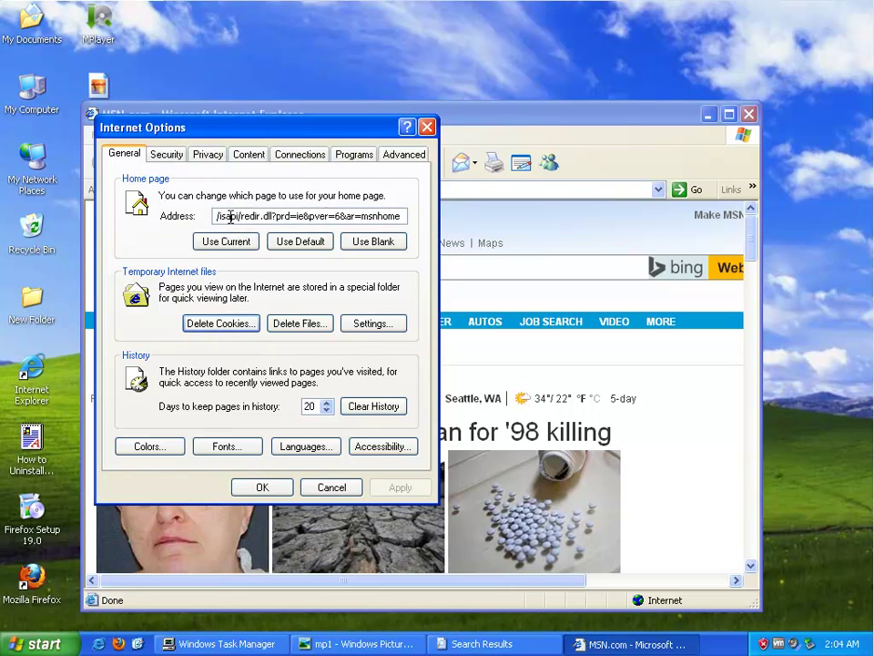
# Check the browser's Downloaded Program Files folder for leftover objects, then close it, the options and Internet Explorer.
pyautogui.click(361, 328)
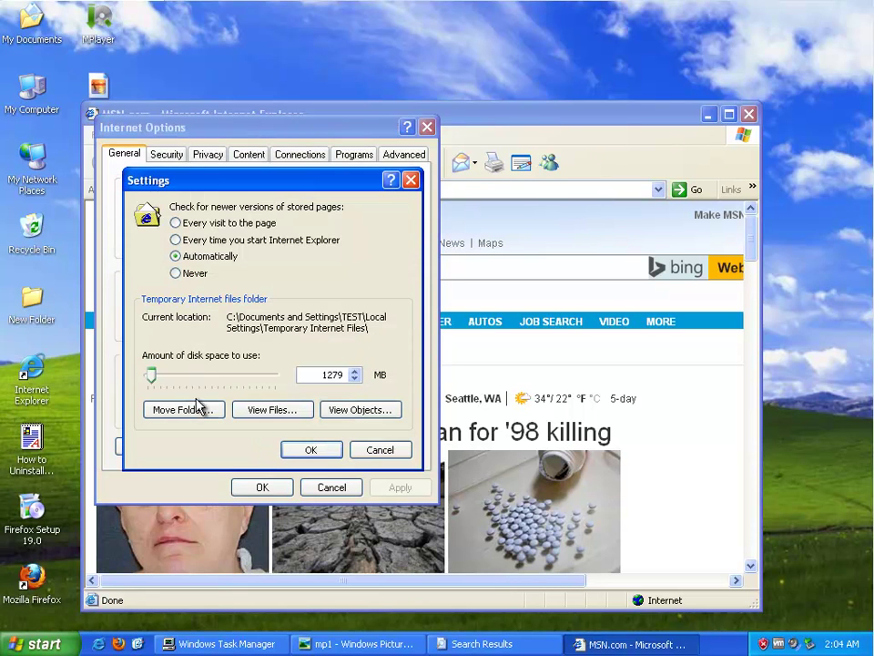
pyautogui.click(337, 410)
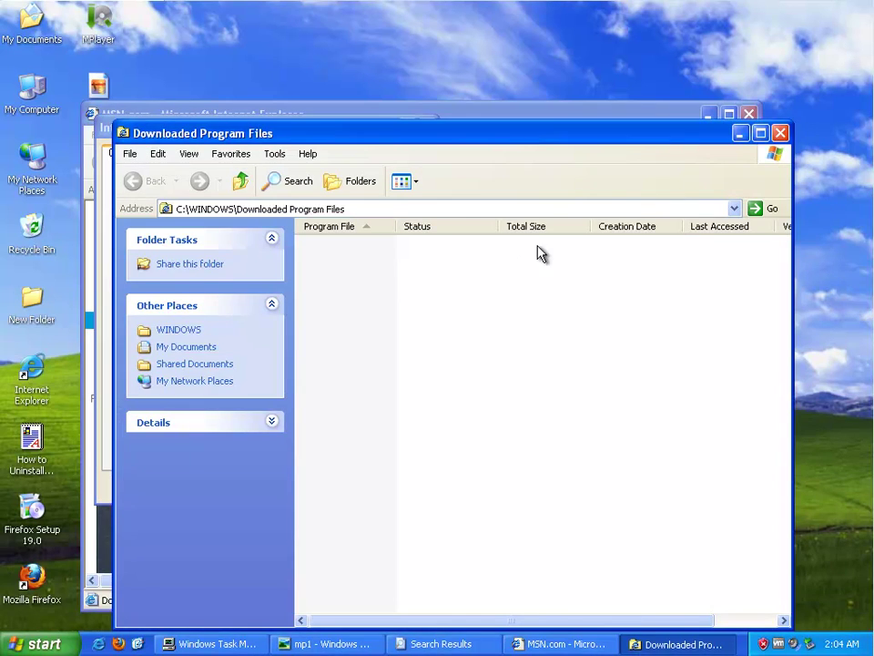
pyautogui.click(781, 133)
pyautogui.click(410, 179)
pyautogui.click(426, 126)
pyautogui.click(749, 114)
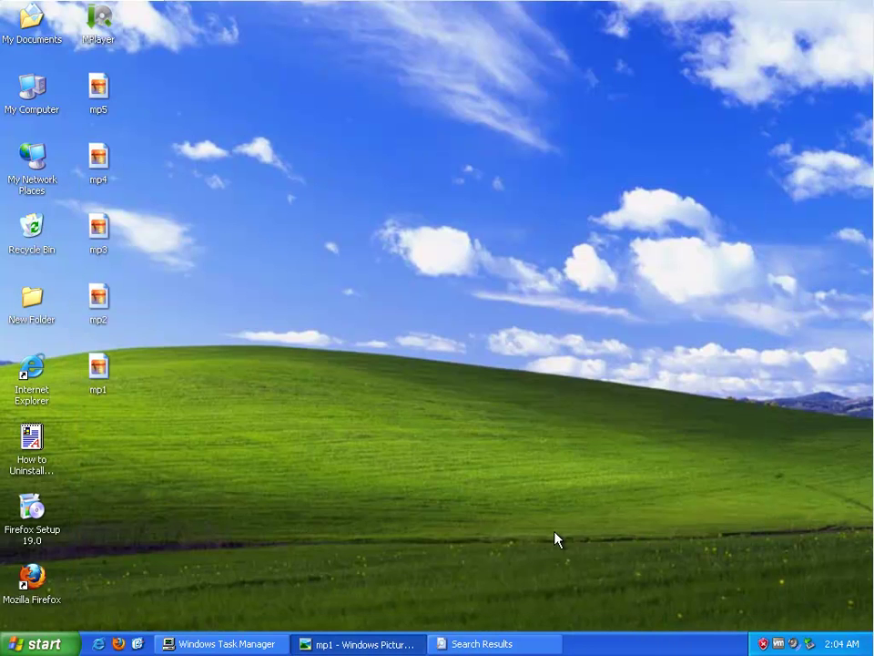
# Delete the items in the last remaining search results window and close it.
pyautogui.click(483, 644)
pyautogui.moveTo(275, 260); pyautogui.dragTo(233, 170)
pyautogui.press('Delete')
pyautogui.press('Return')
pyautogui.click(705, 65)
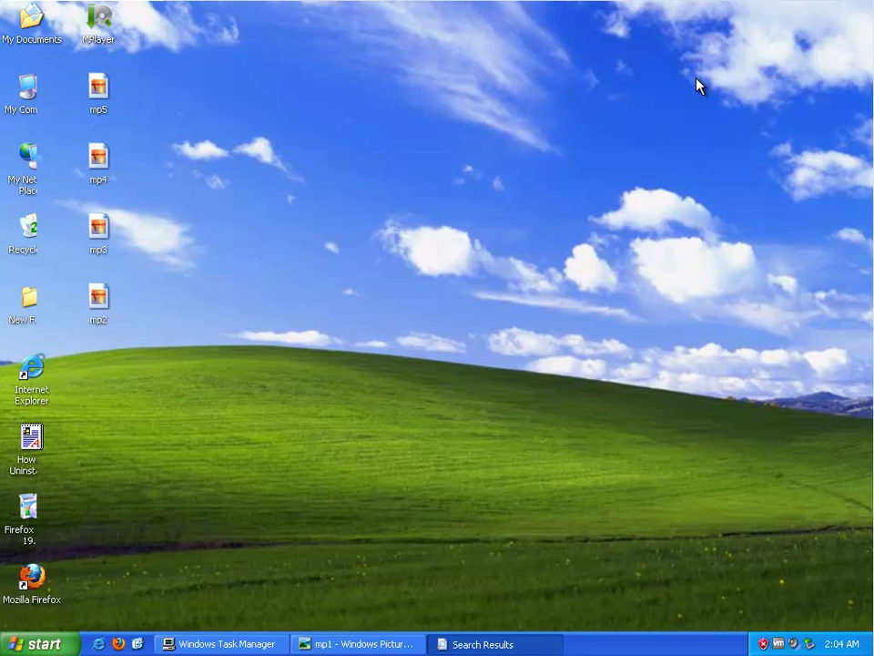
# Empty the Recycle Bin, confirm the permanent deletion and close its window.
pyautogui.doubleClick(29, 229)
pyautogui.moveTo(533, 363); pyautogui.dragTo(212, 138)
pyautogui.click(94, 176)
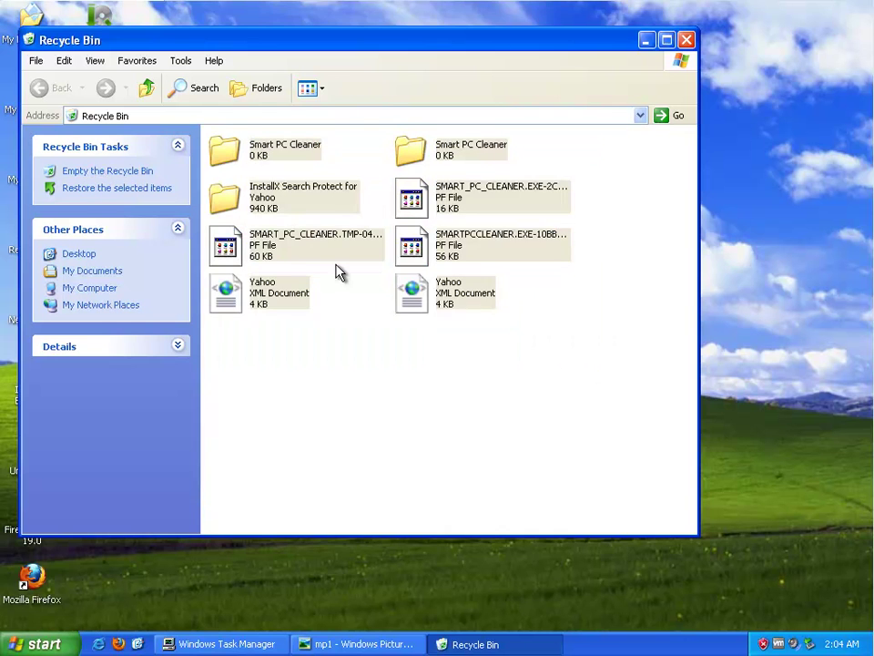
pyautogui.click(463, 355)
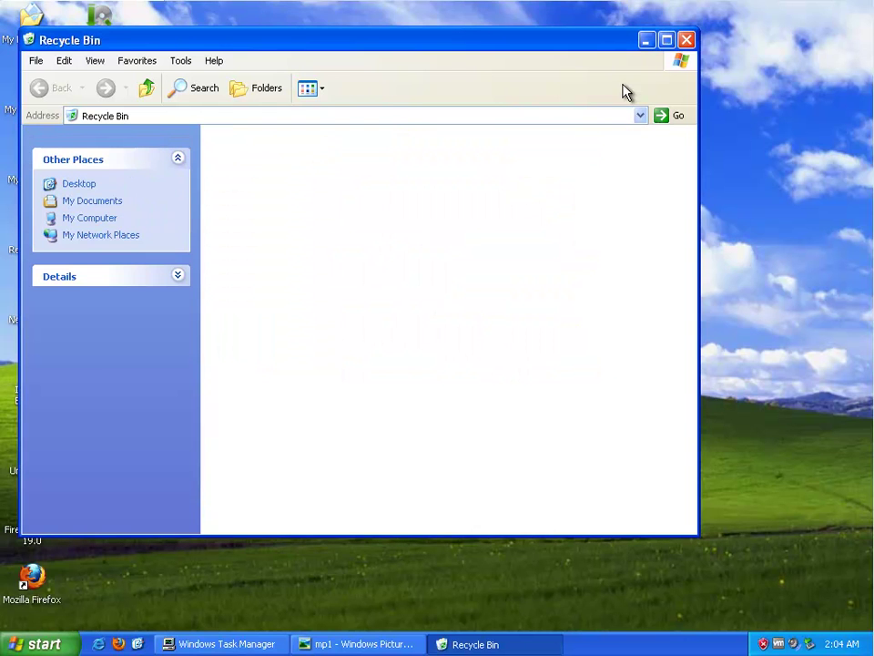
pyautogui.click(685, 40)
# Review the MPlayer installer offer pictures from mp5 back around to mp1.
pyautogui.click(357, 644)
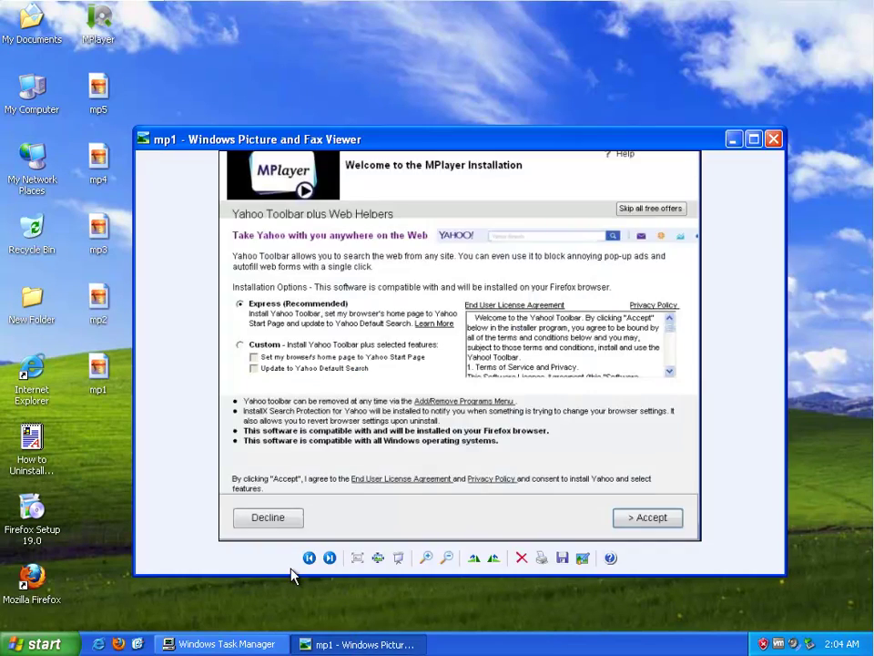
pyautogui.click(330, 560)
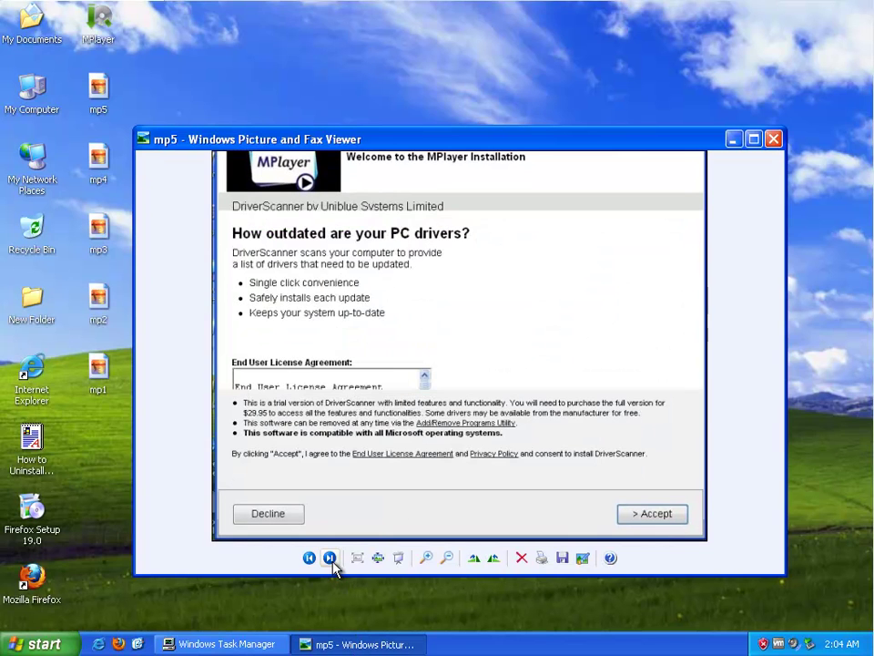
pyautogui.click(330, 559)
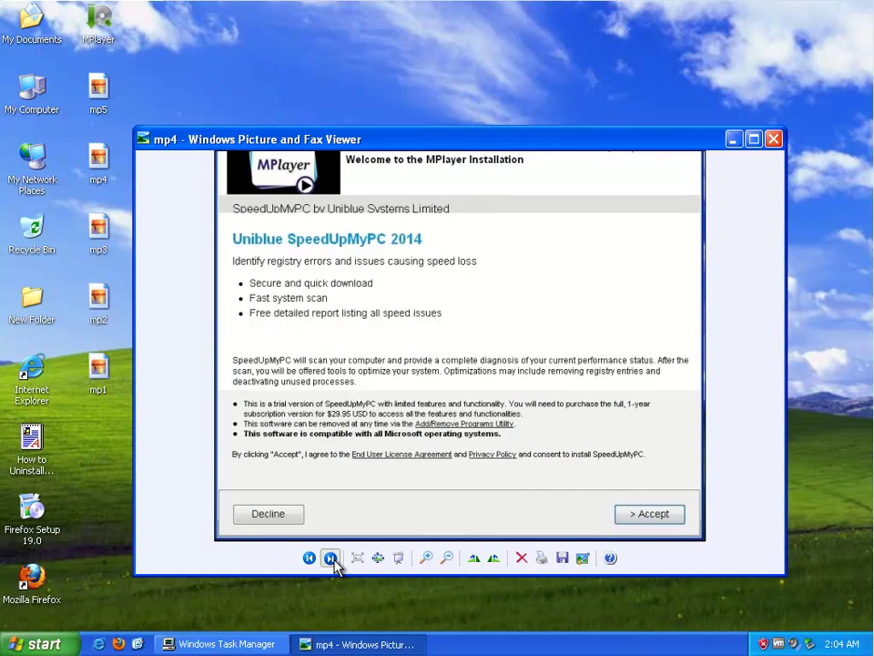
pyautogui.click(330, 559)
pyautogui.click(331, 560)
pyautogui.click(330, 560)
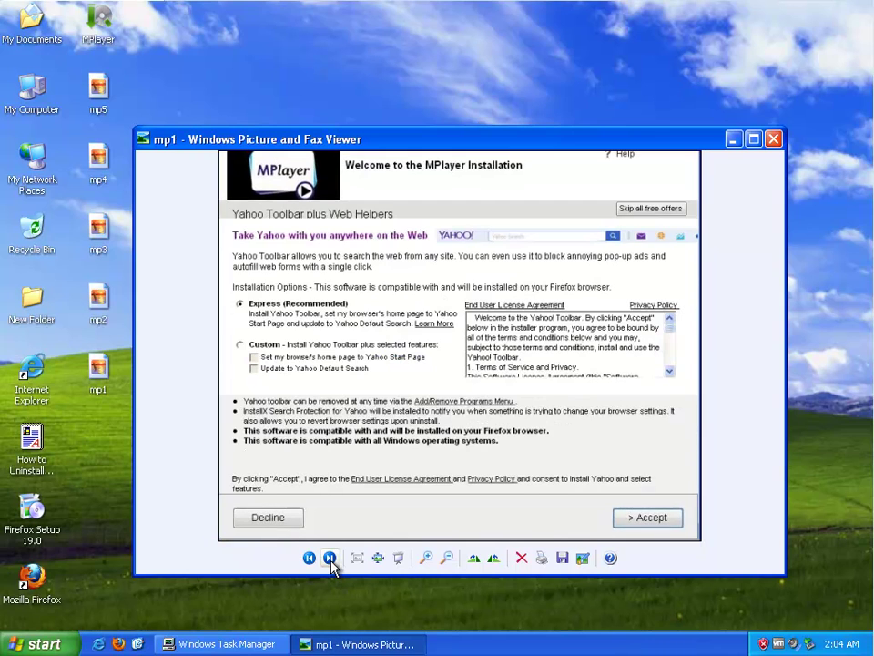